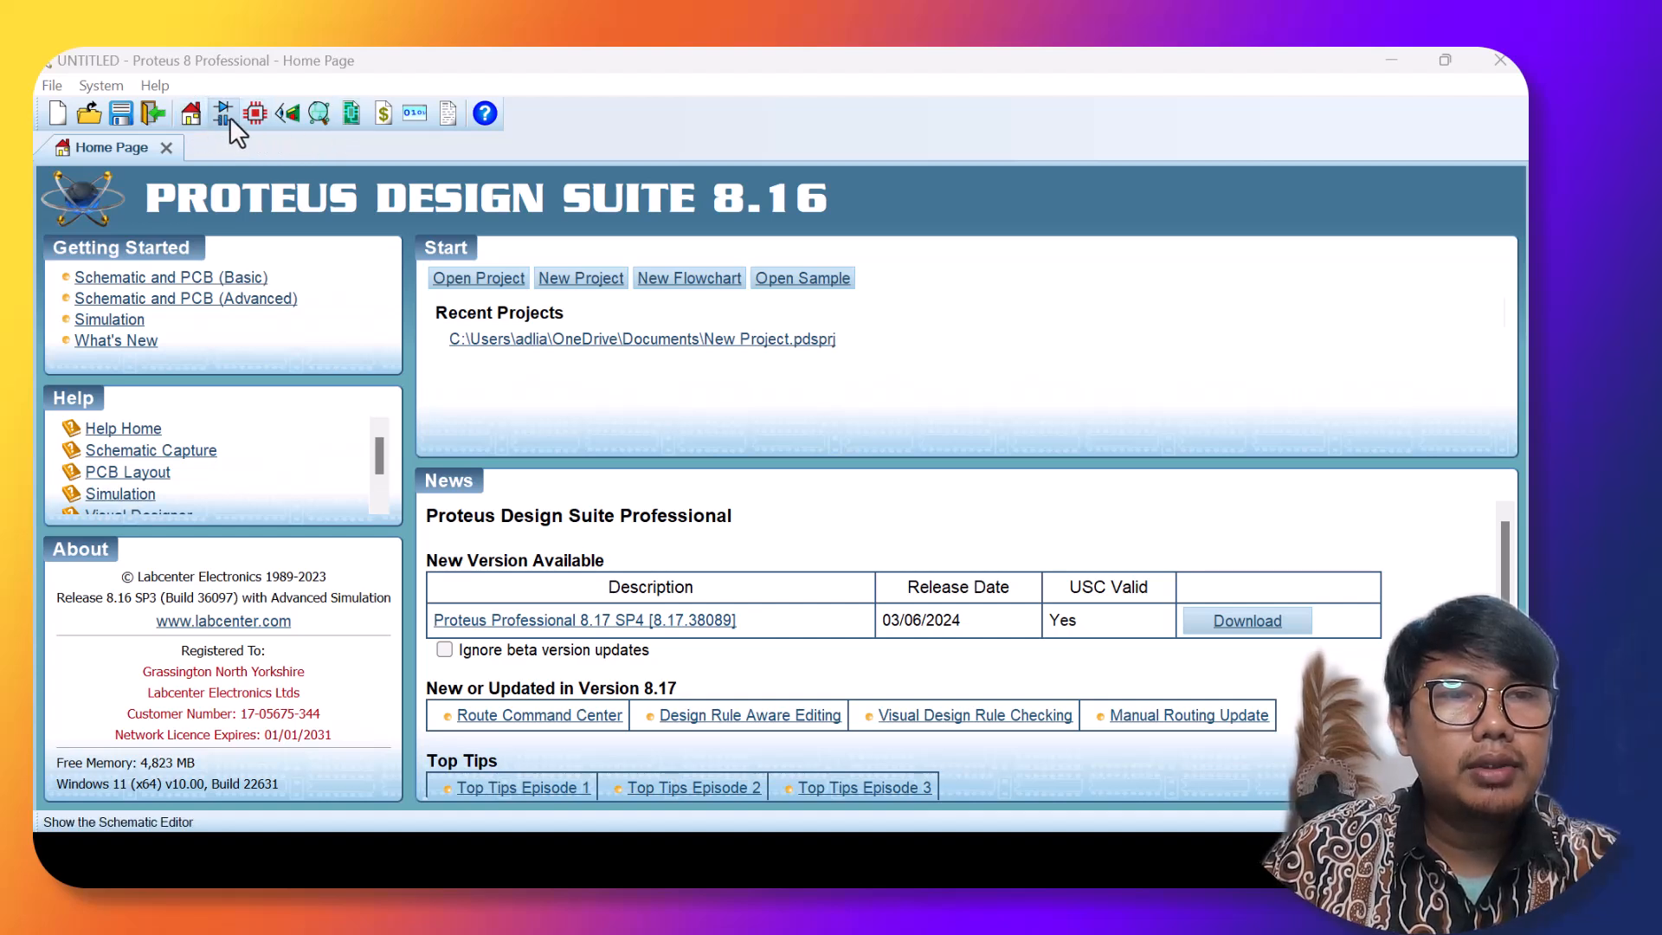
# Start a new project and name it "Coba 1.pdsprj".
pyautogui.click(243, 87)
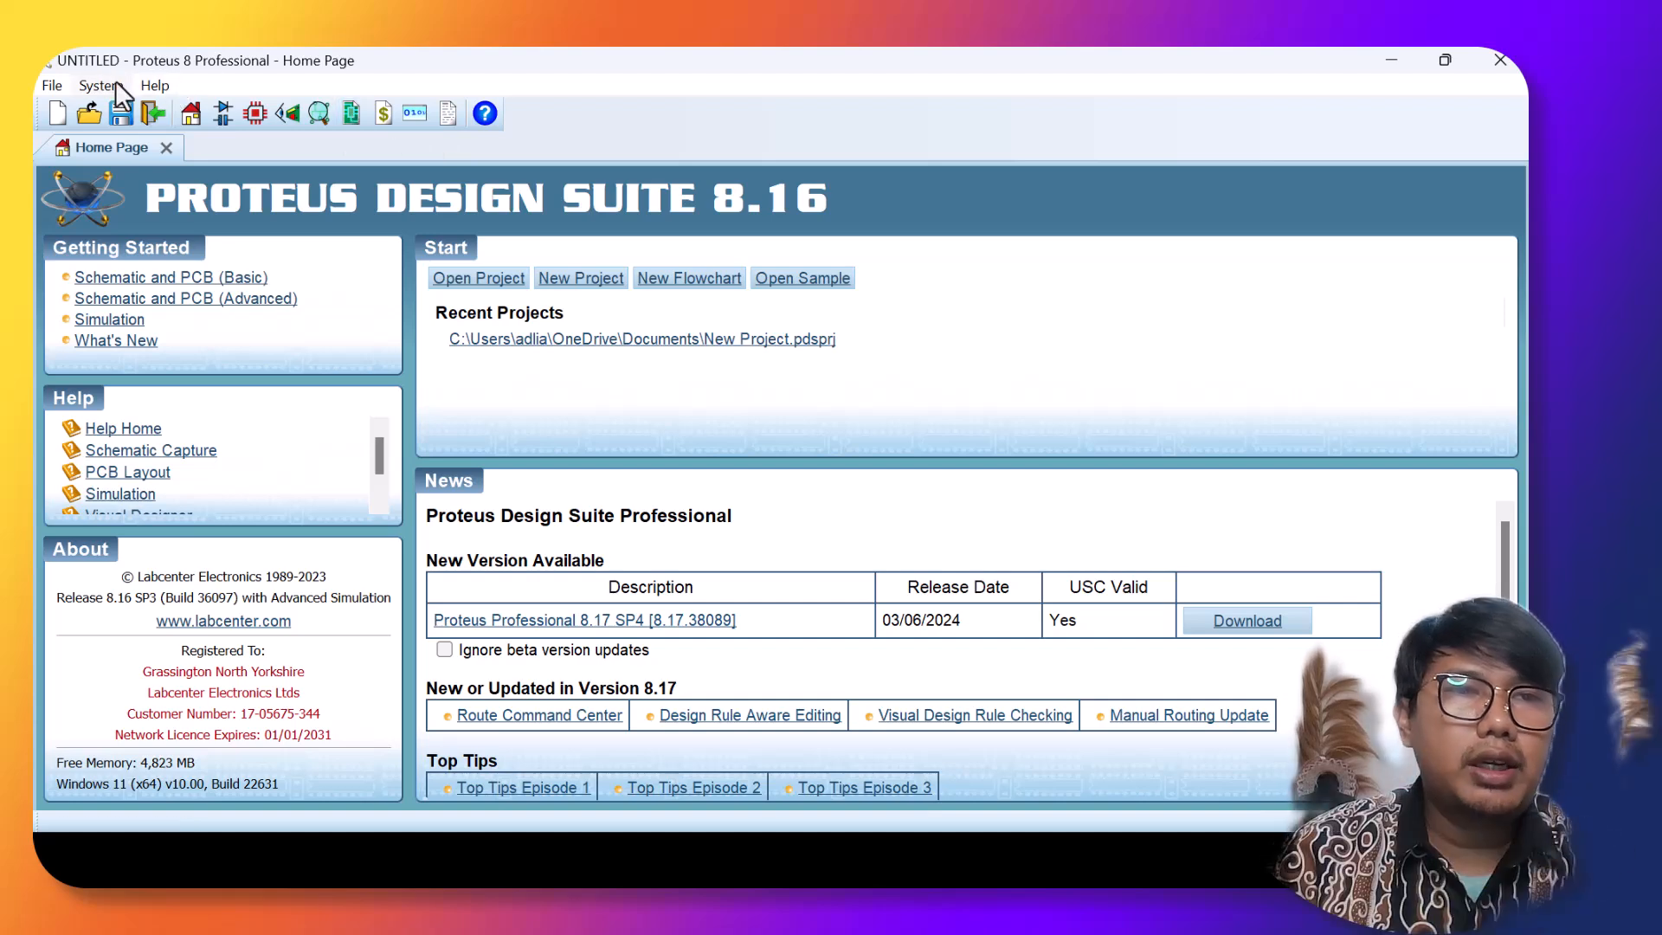
pyautogui.click(51, 86)
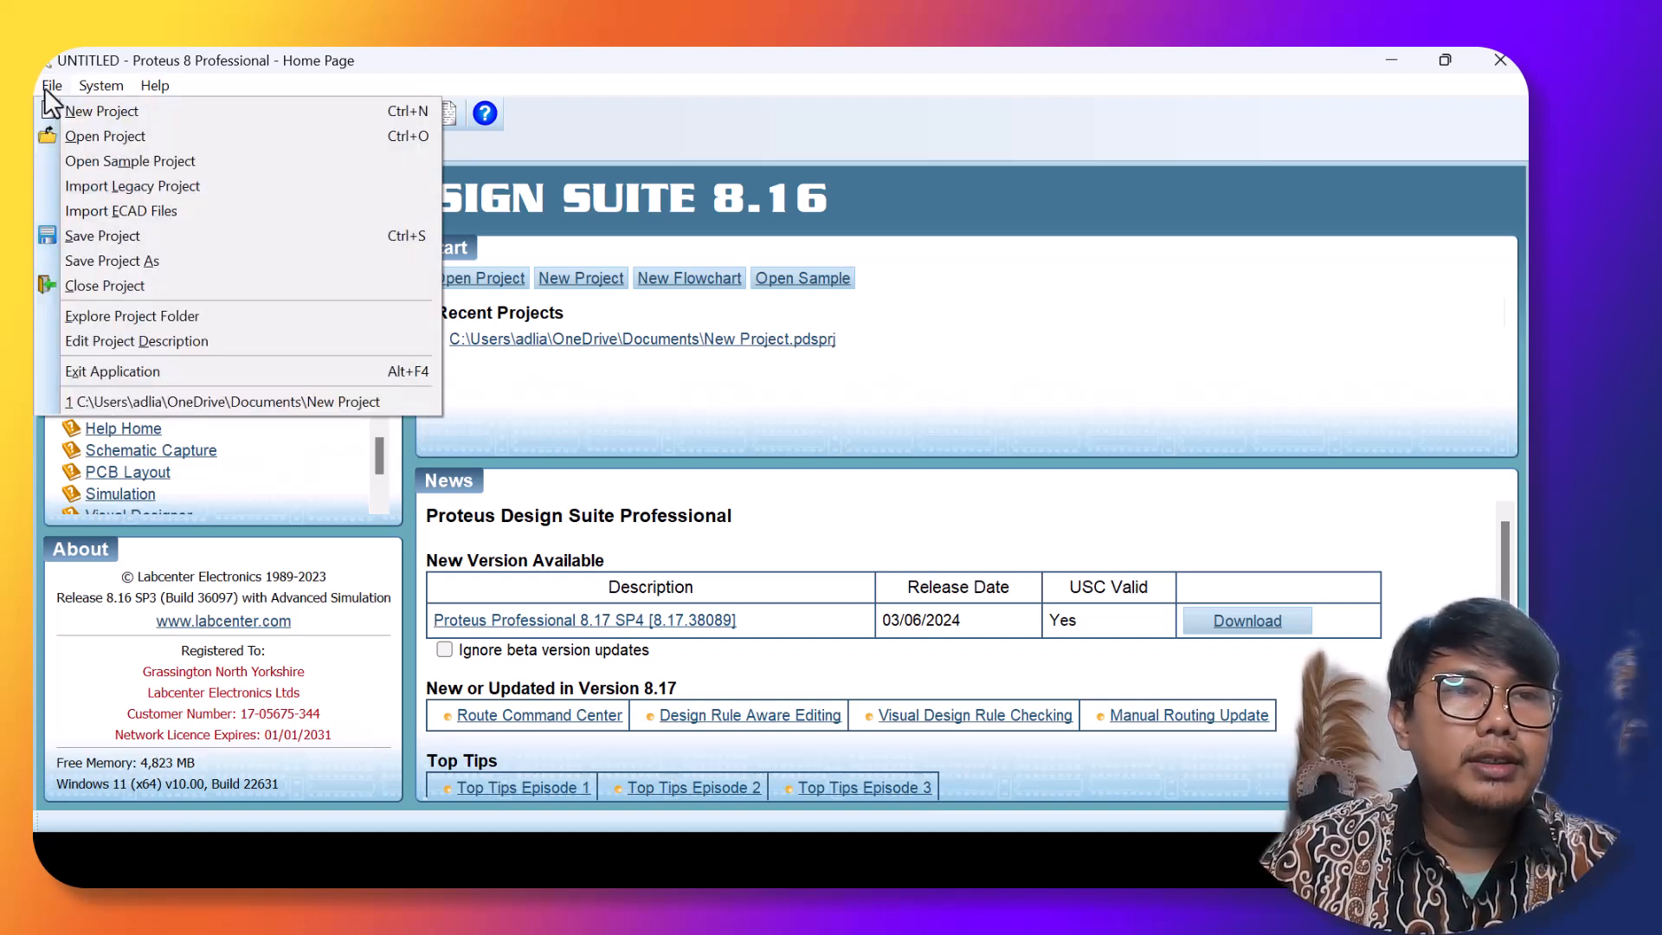
pyautogui.click(91, 113)
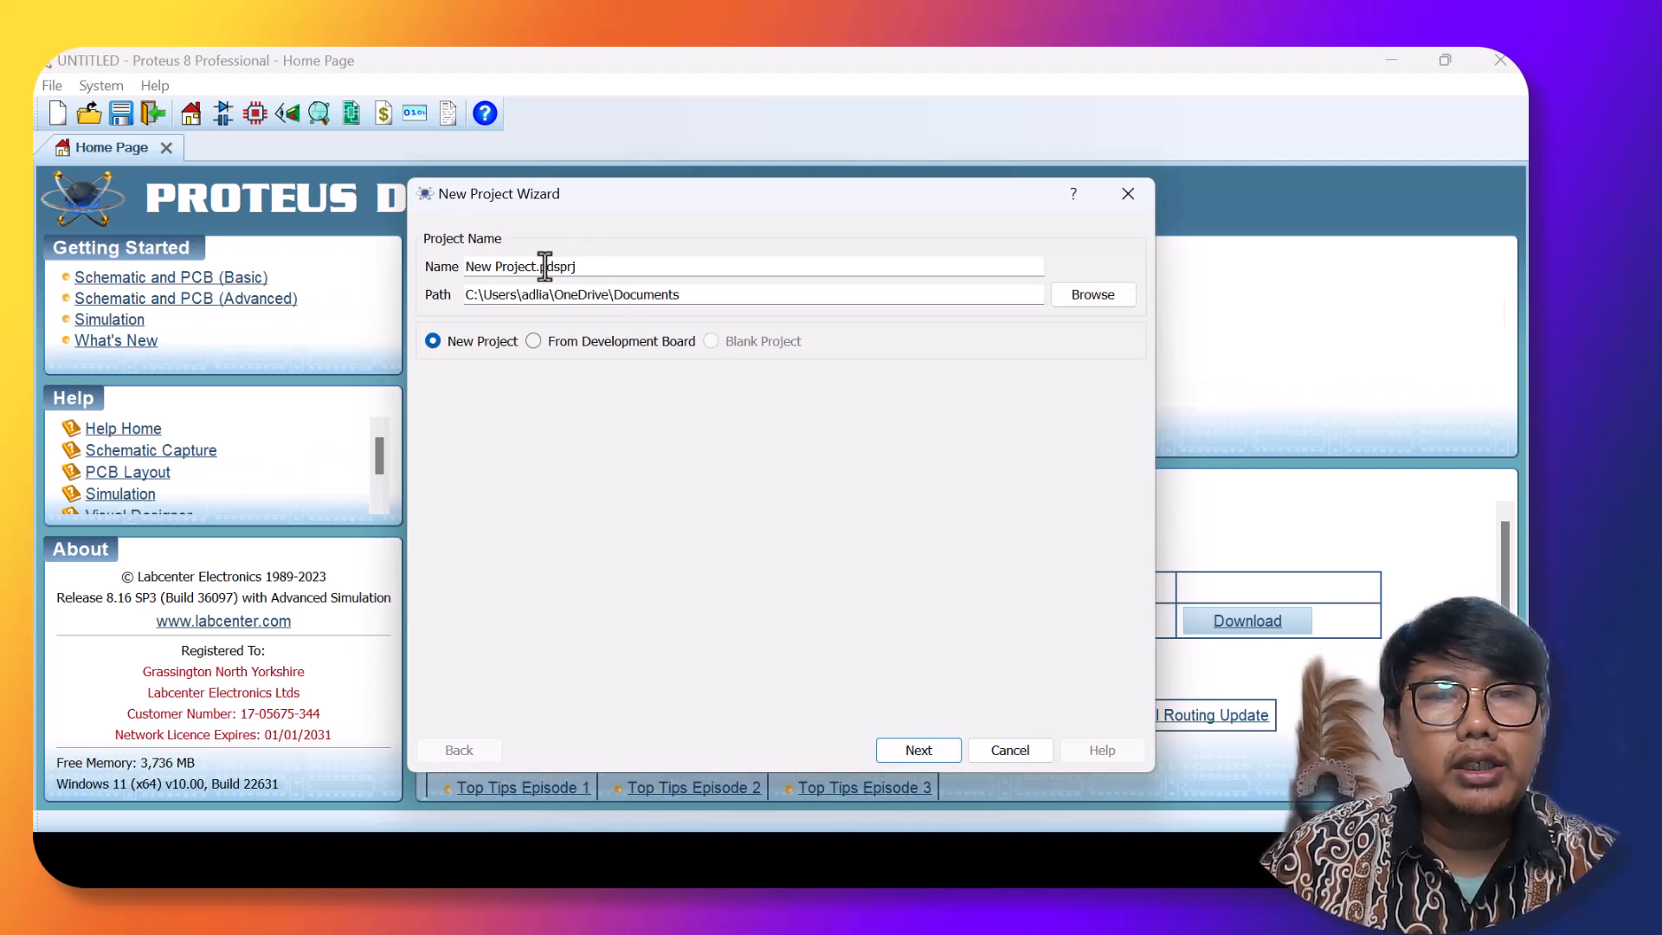
pyautogui.moveTo(536, 266); pyautogui.dragTo(455, 266)
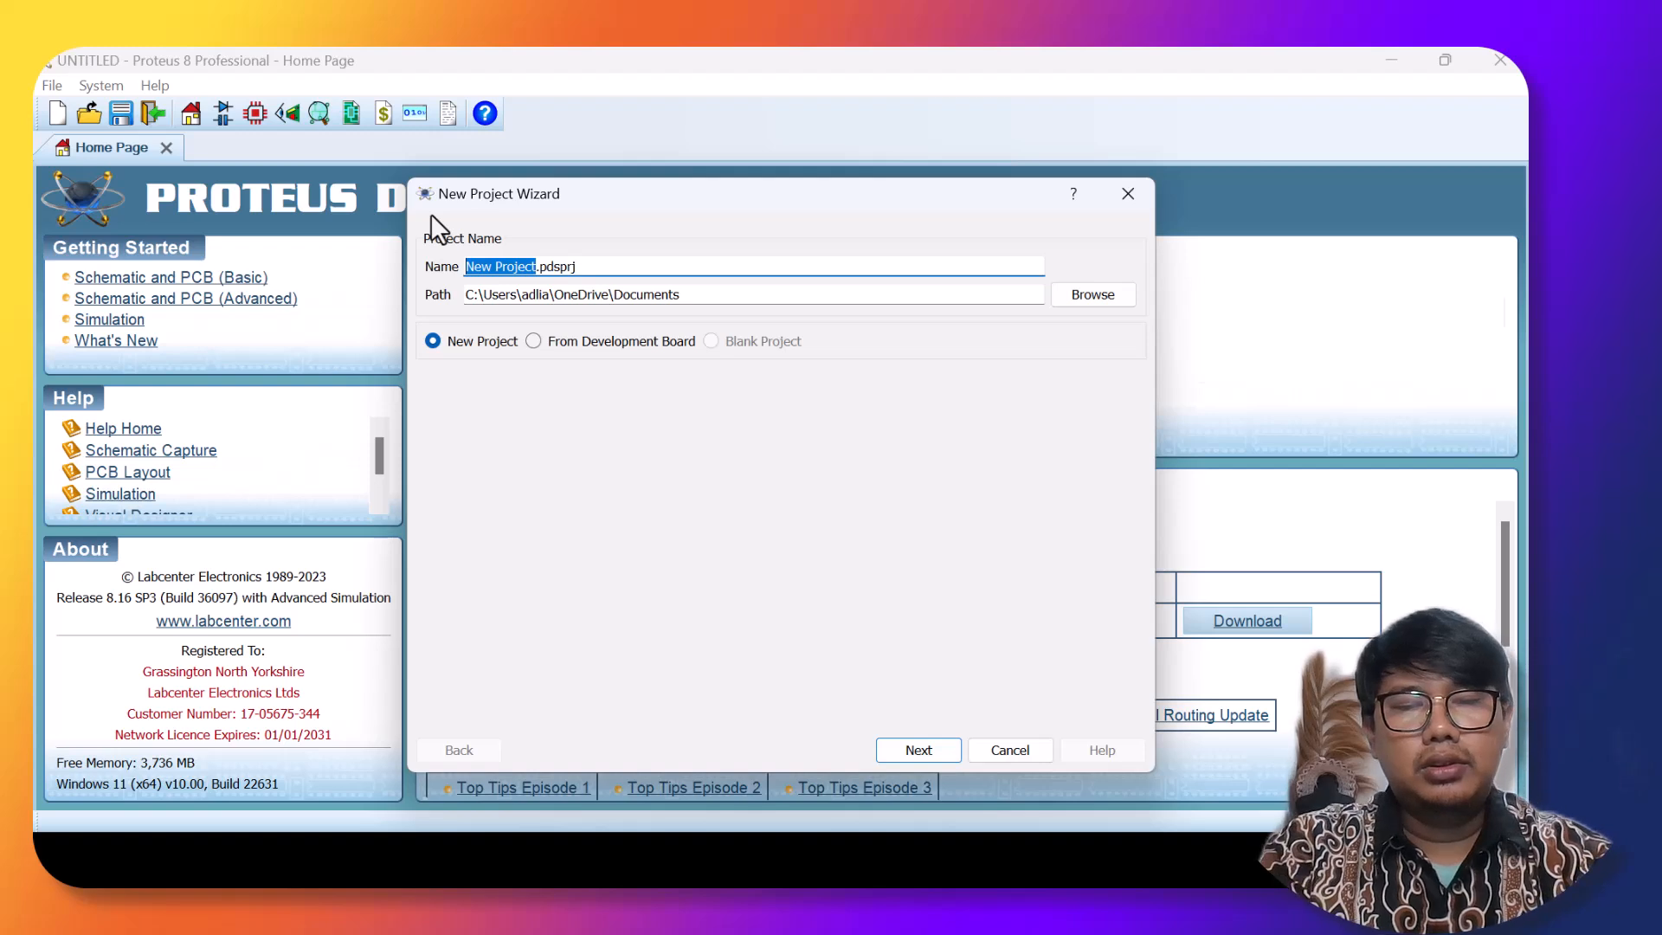
pyautogui.write('Coba 1')
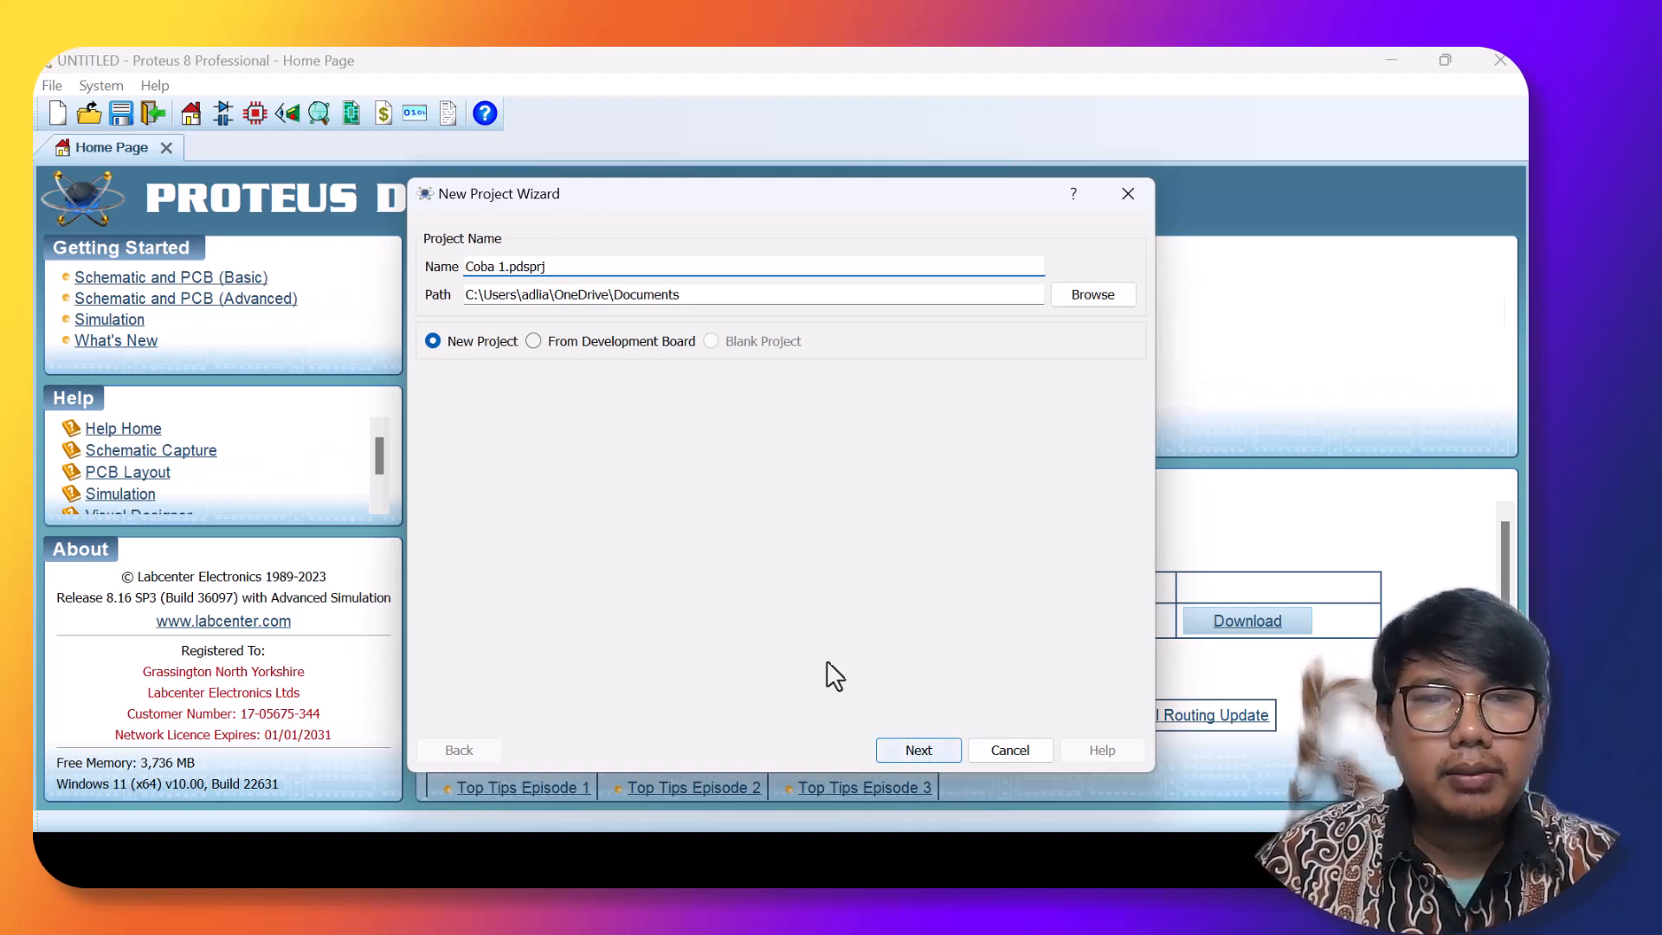
# Create the project with the DEFAULT schematic template, no PCB layout and no firmware project.
pyautogui.click(906, 750)
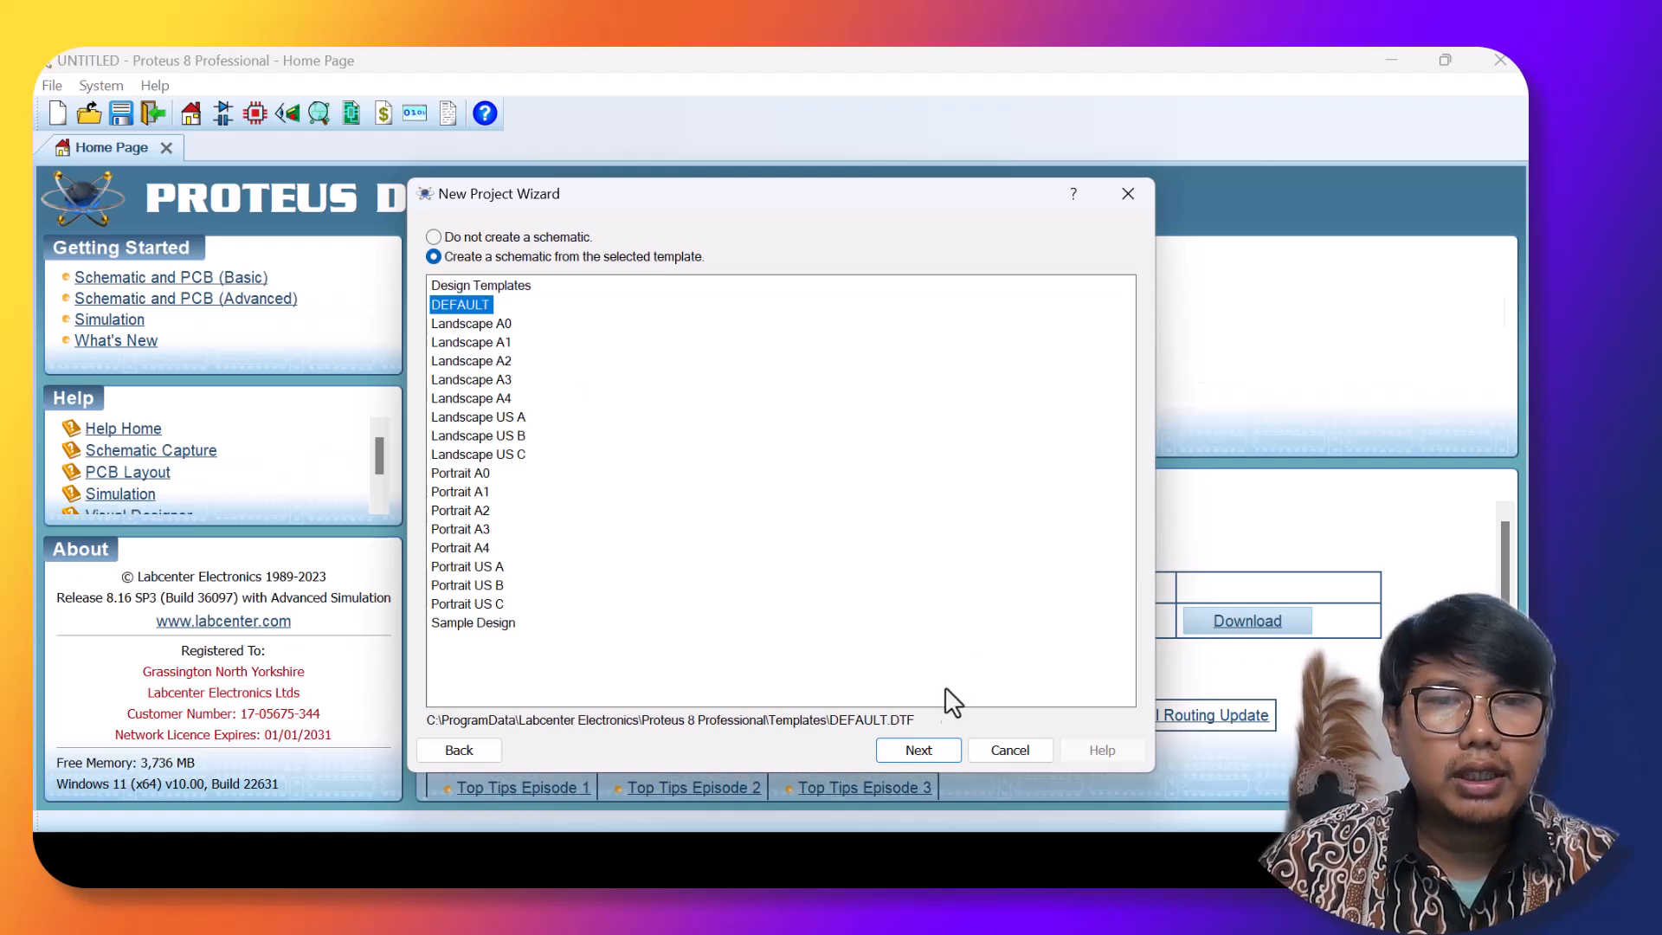
pyautogui.click(929, 746)
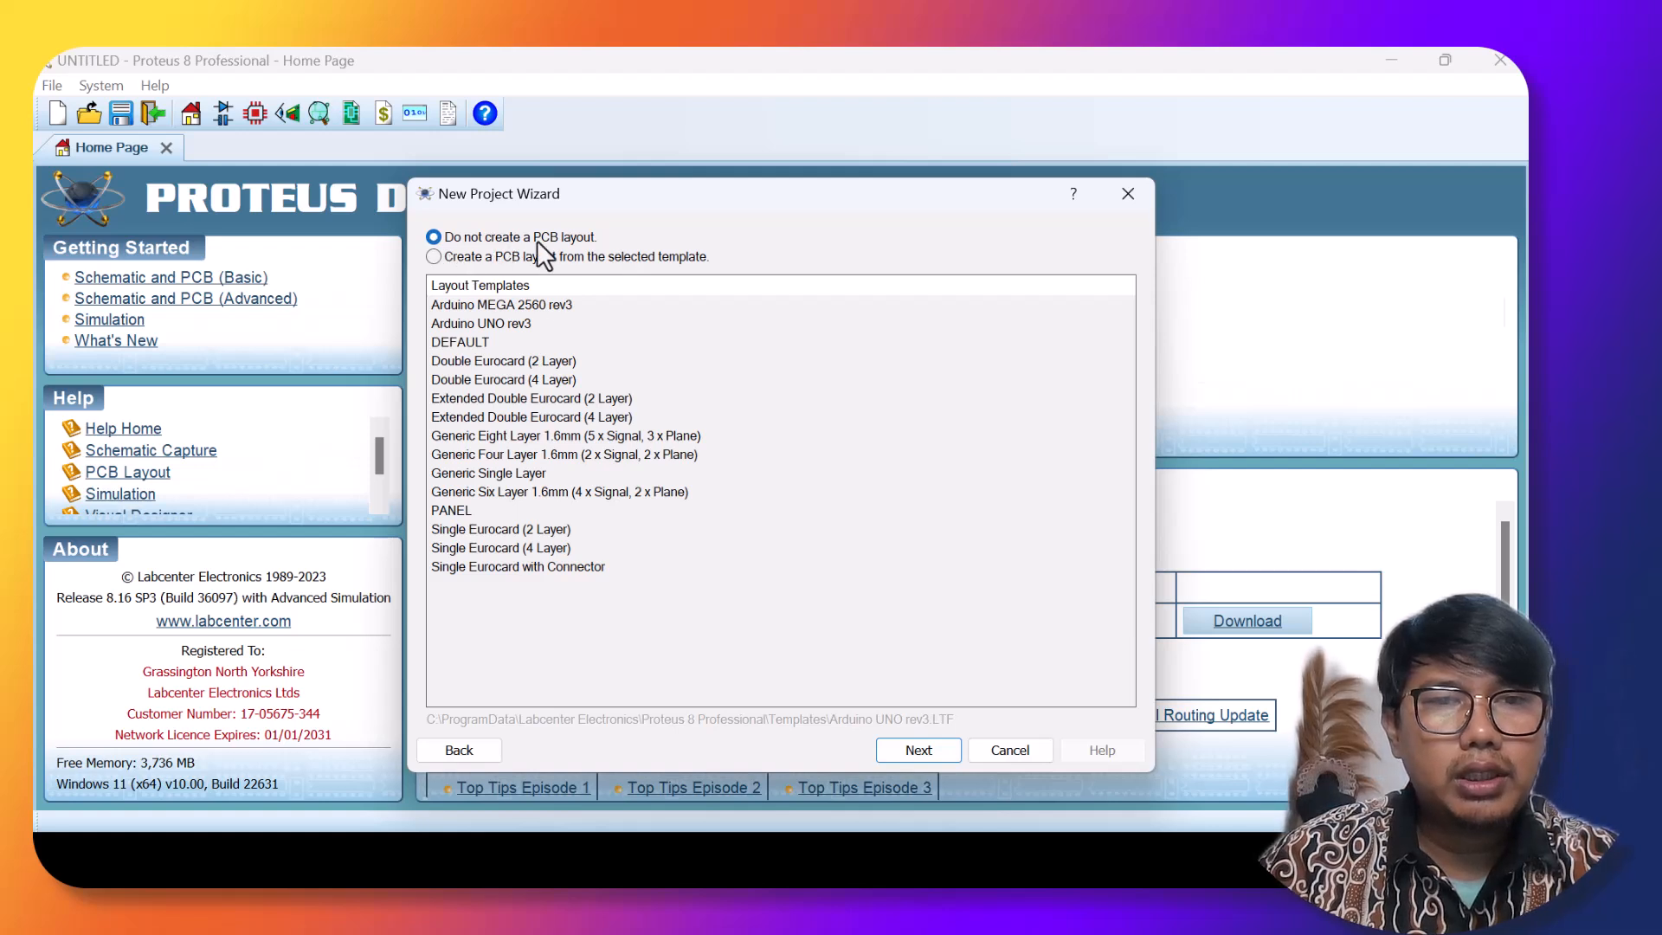
pyautogui.click(940, 755)
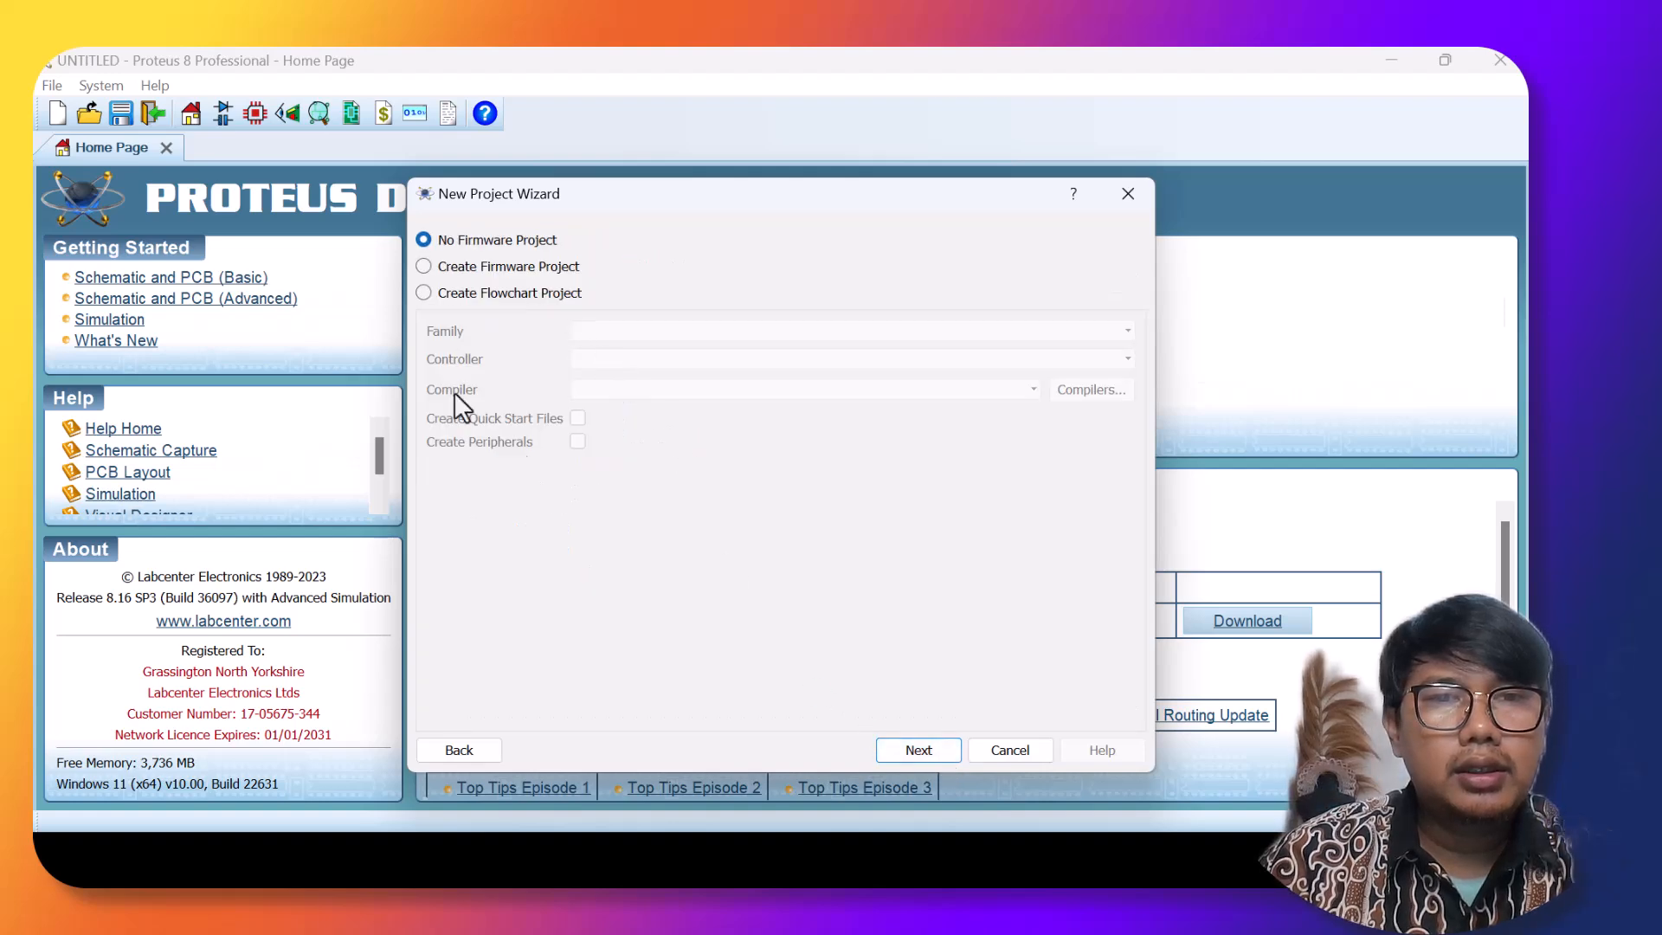
pyautogui.click(914, 749)
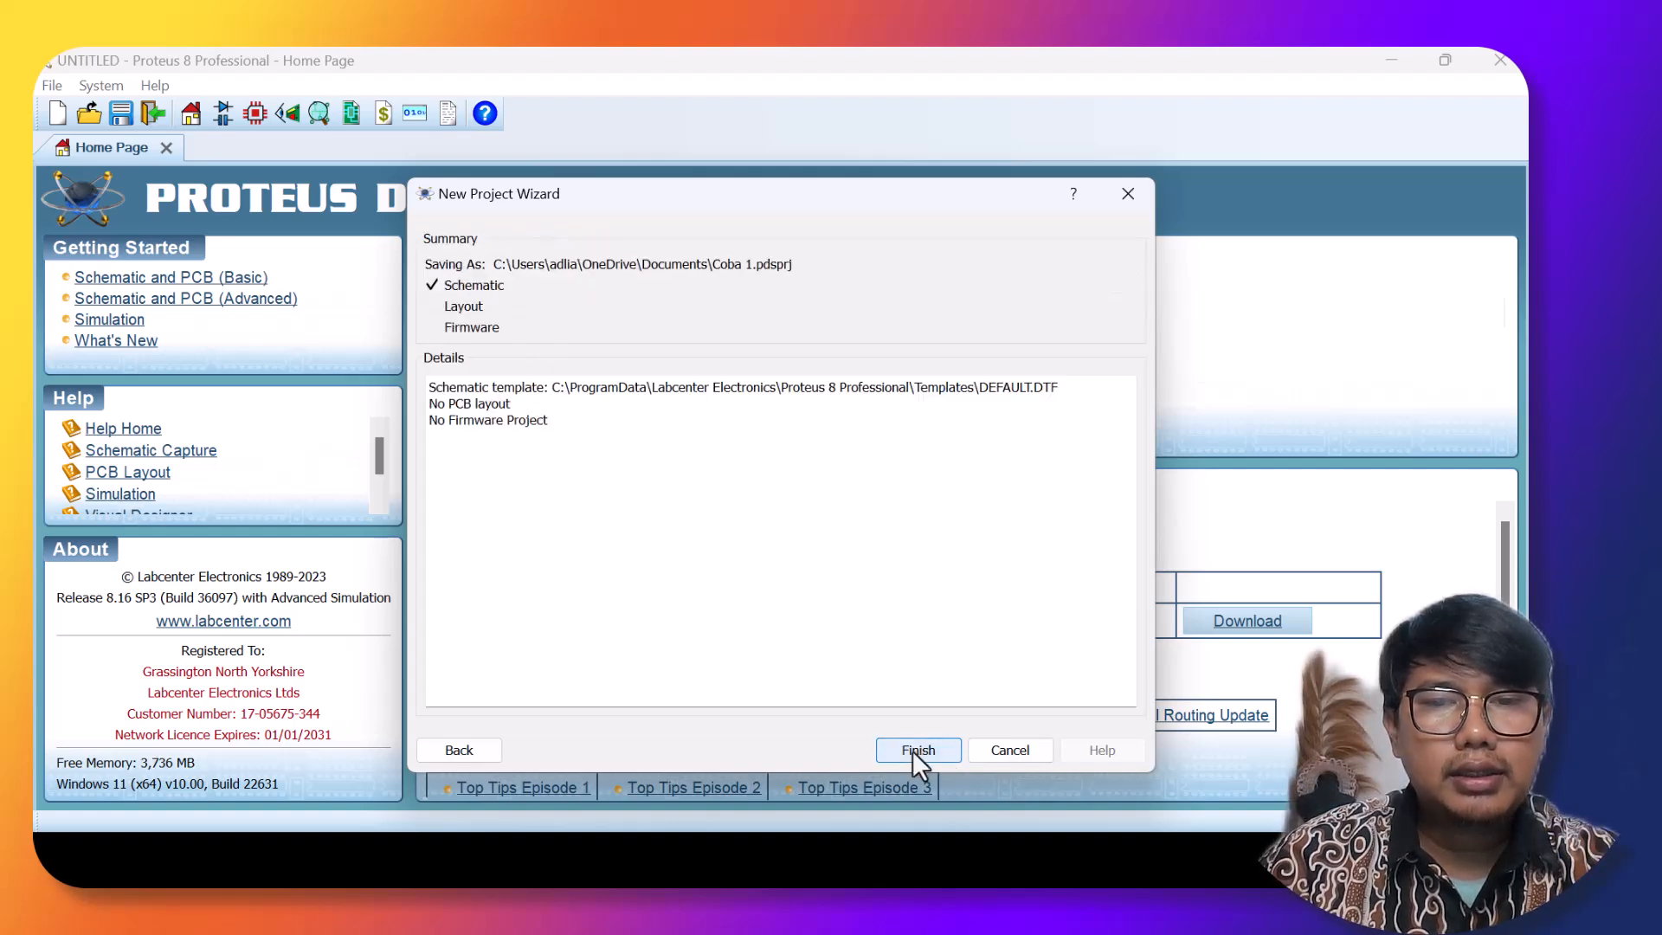
pyautogui.click(912, 751)
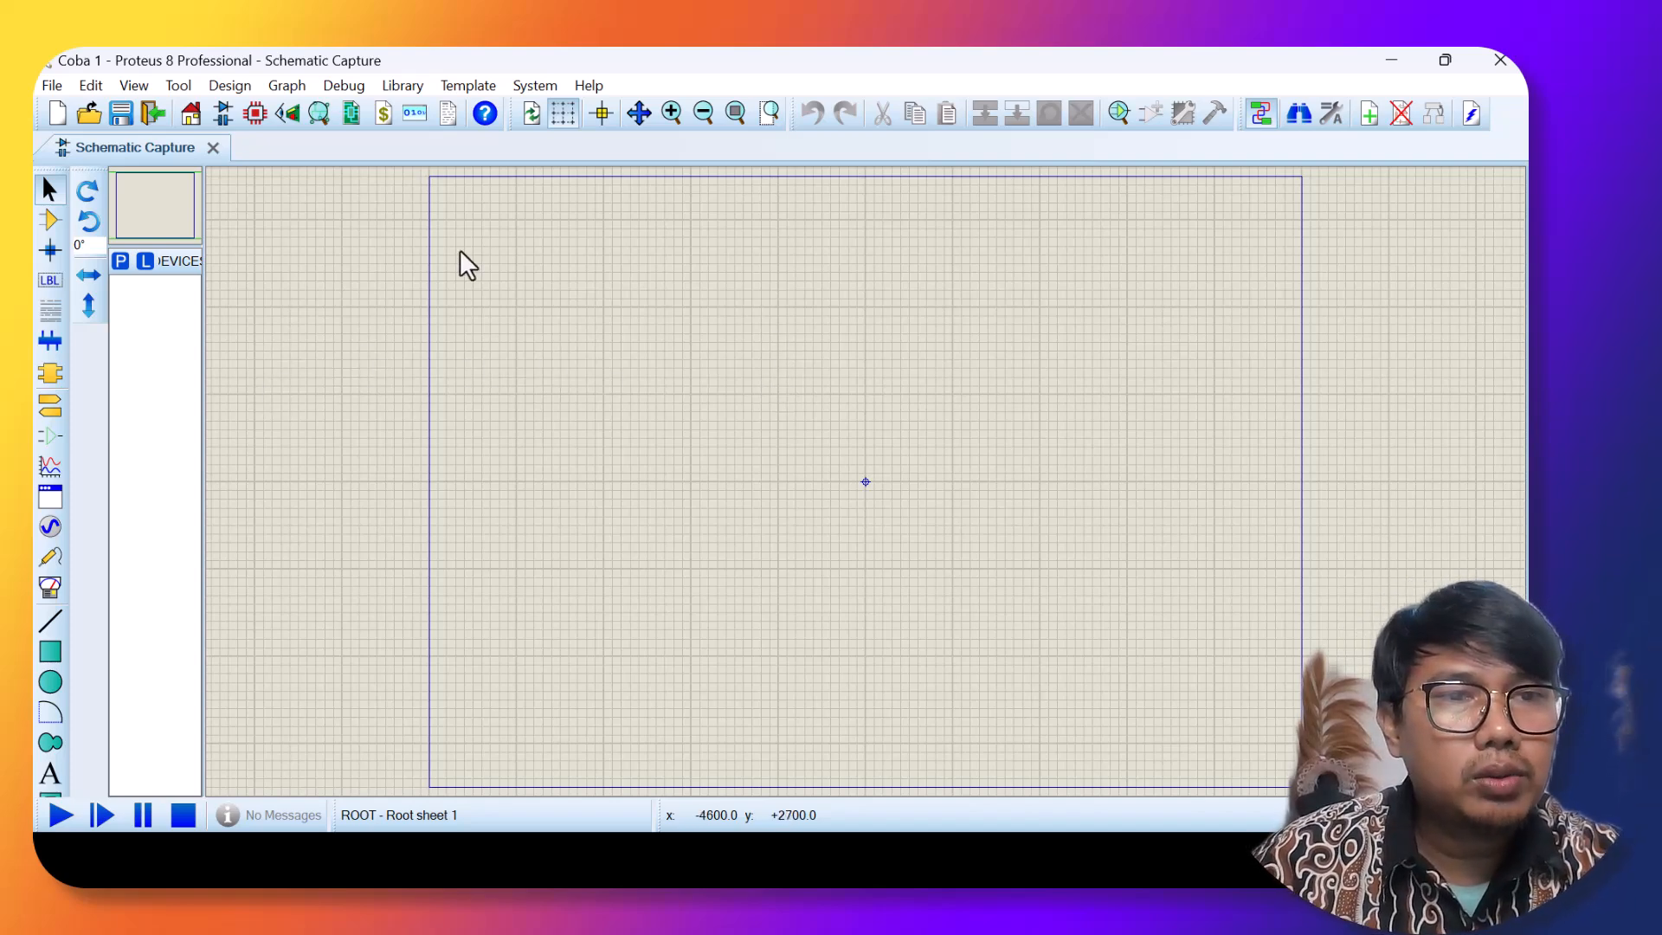
# Switch to component mode and search the device library for "resistor".
pyautogui.click(121, 262)
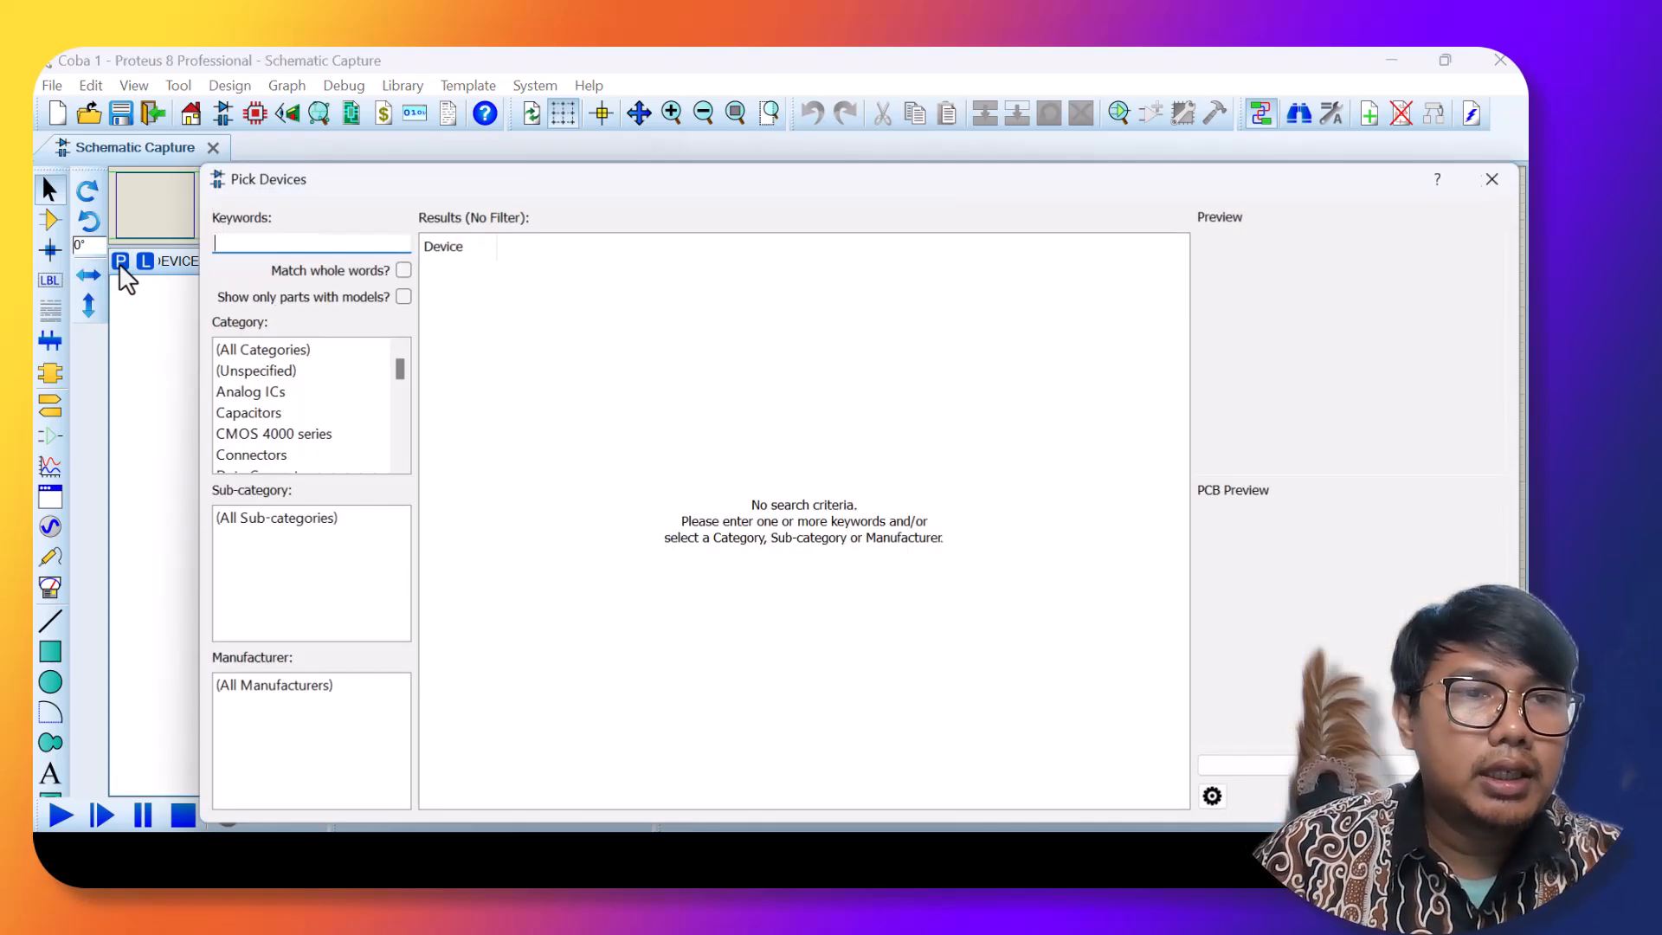
pyautogui.click(1504, 182)
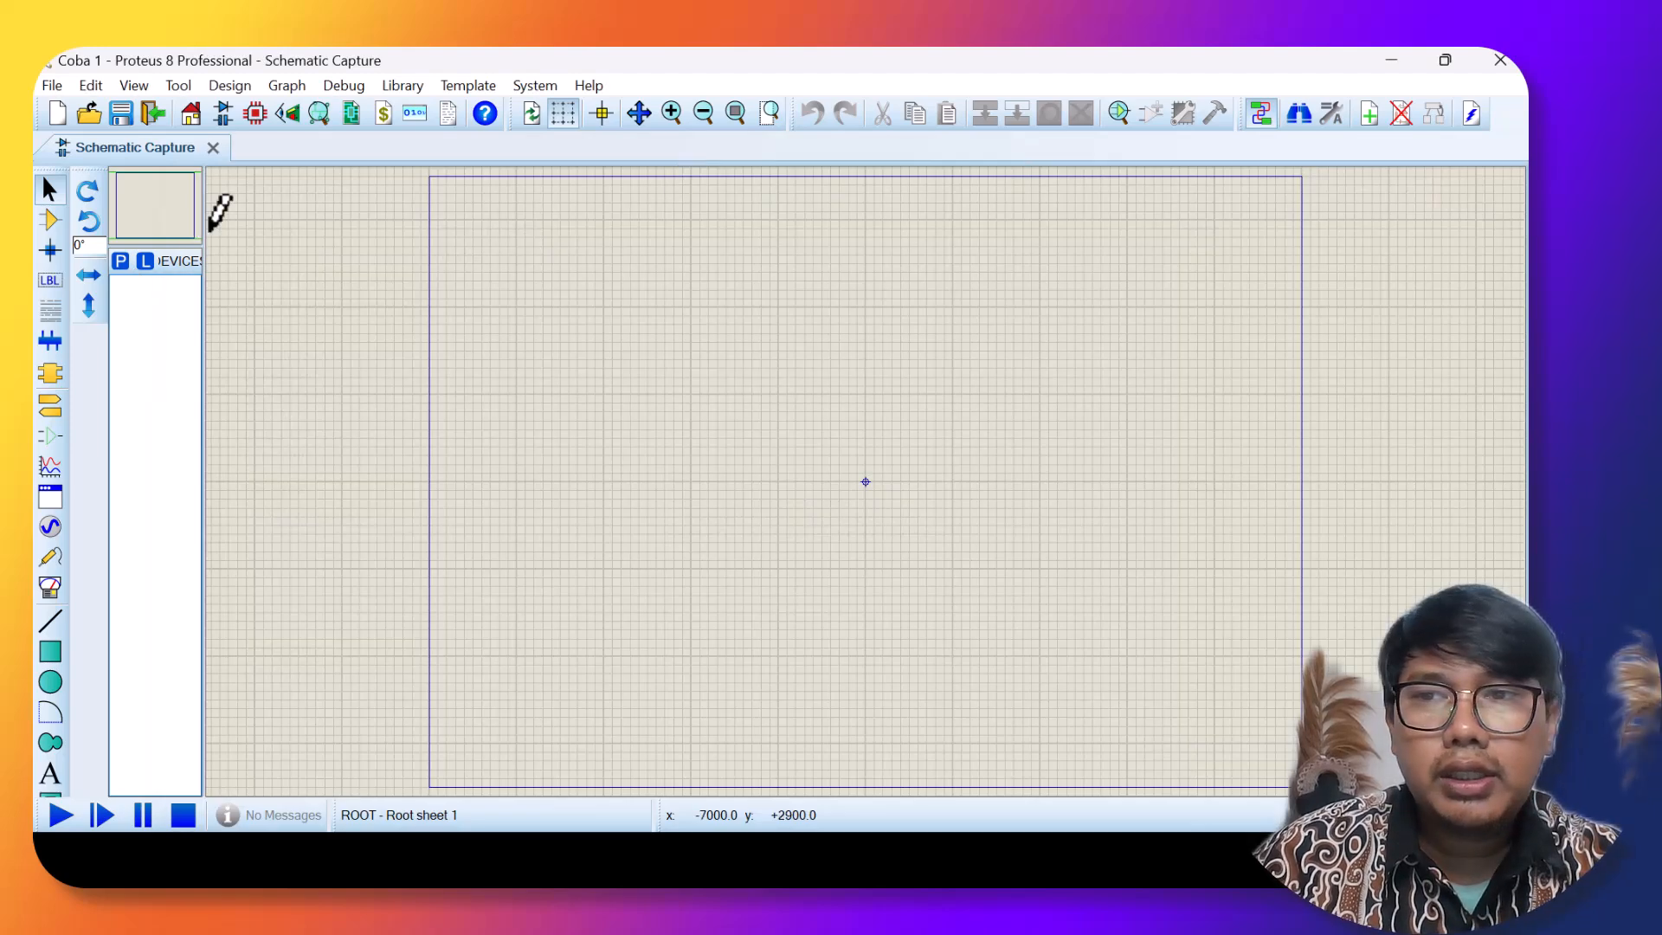
pyautogui.click(50, 227)
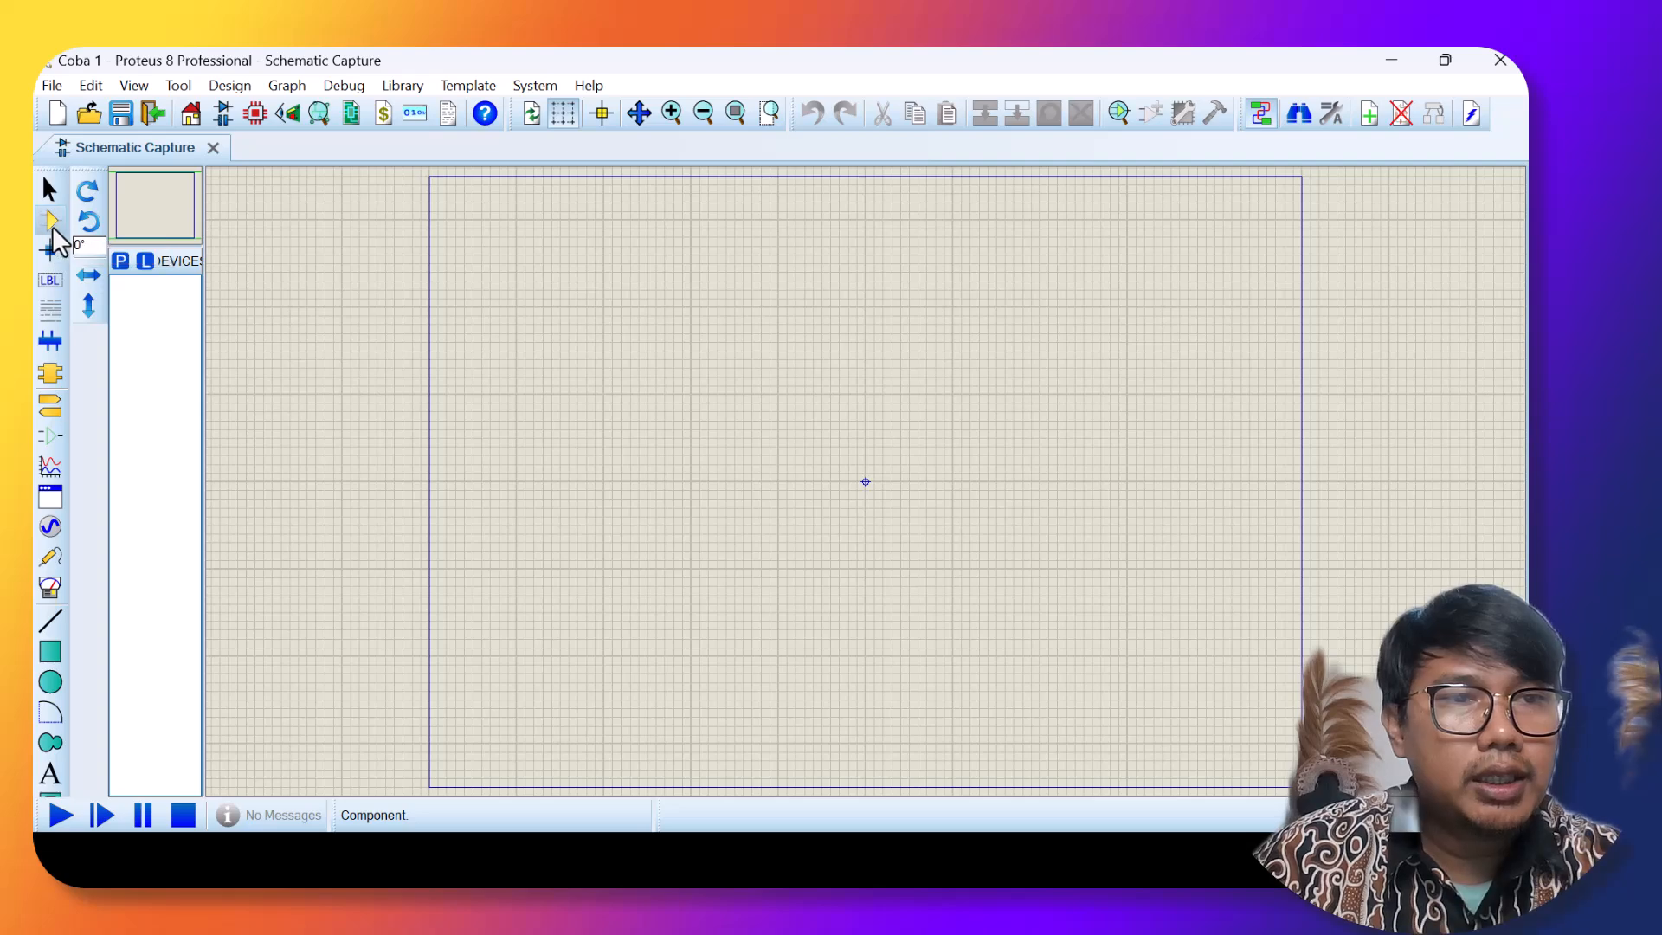
pyautogui.click(126, 264)
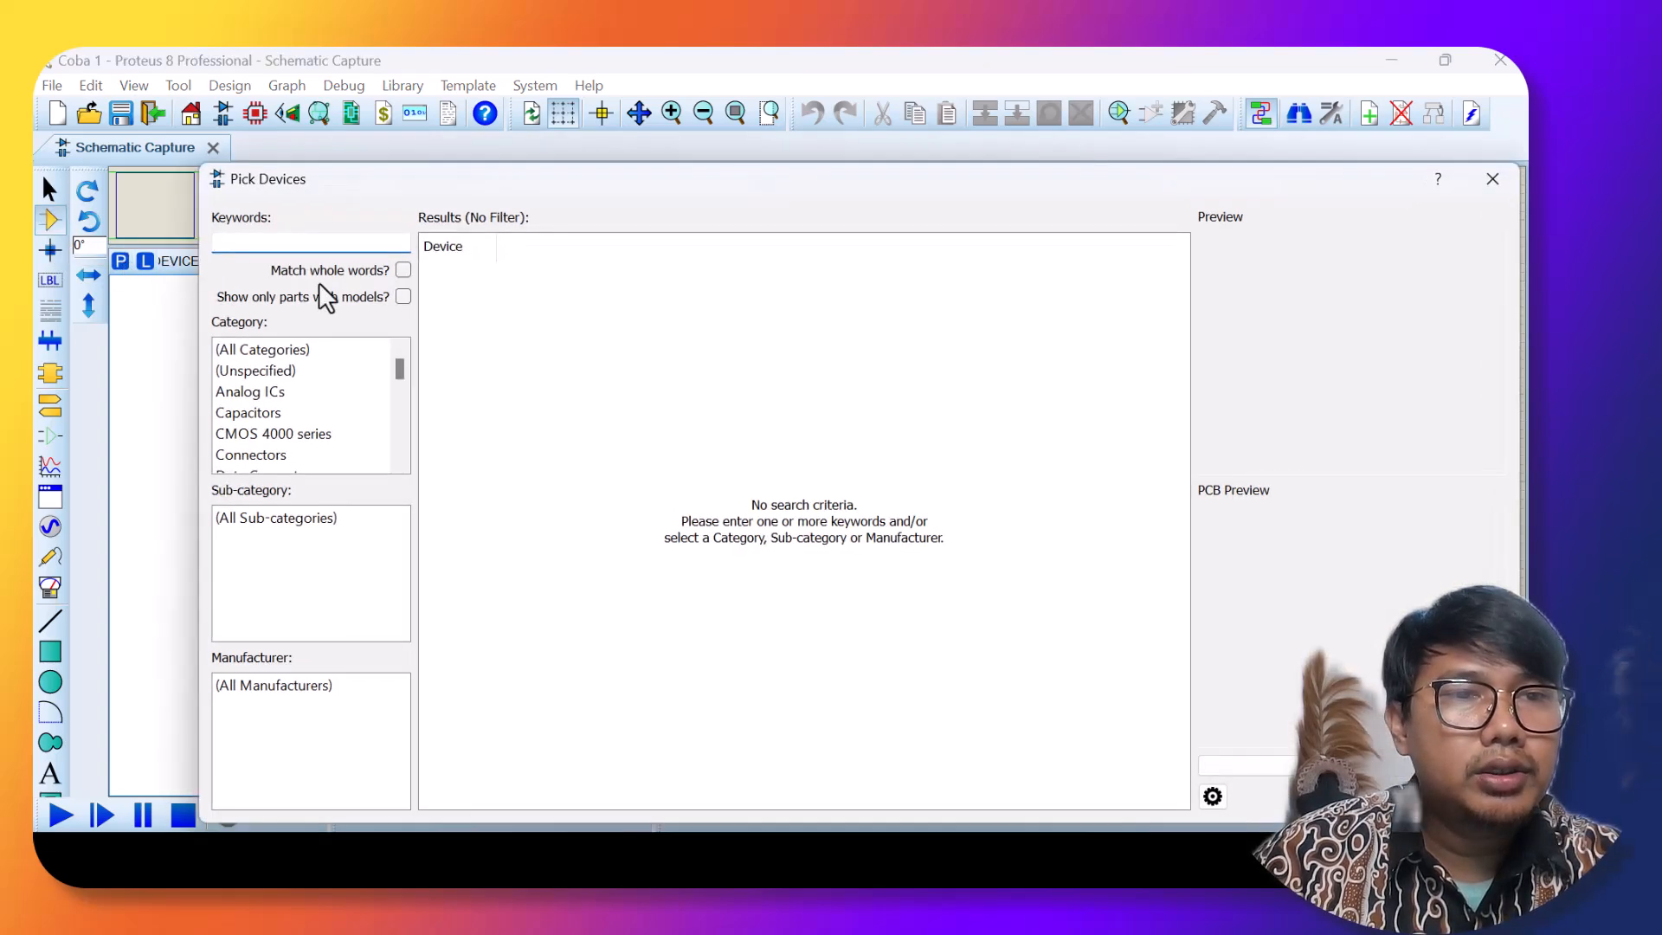
pyautogui.write('resis')
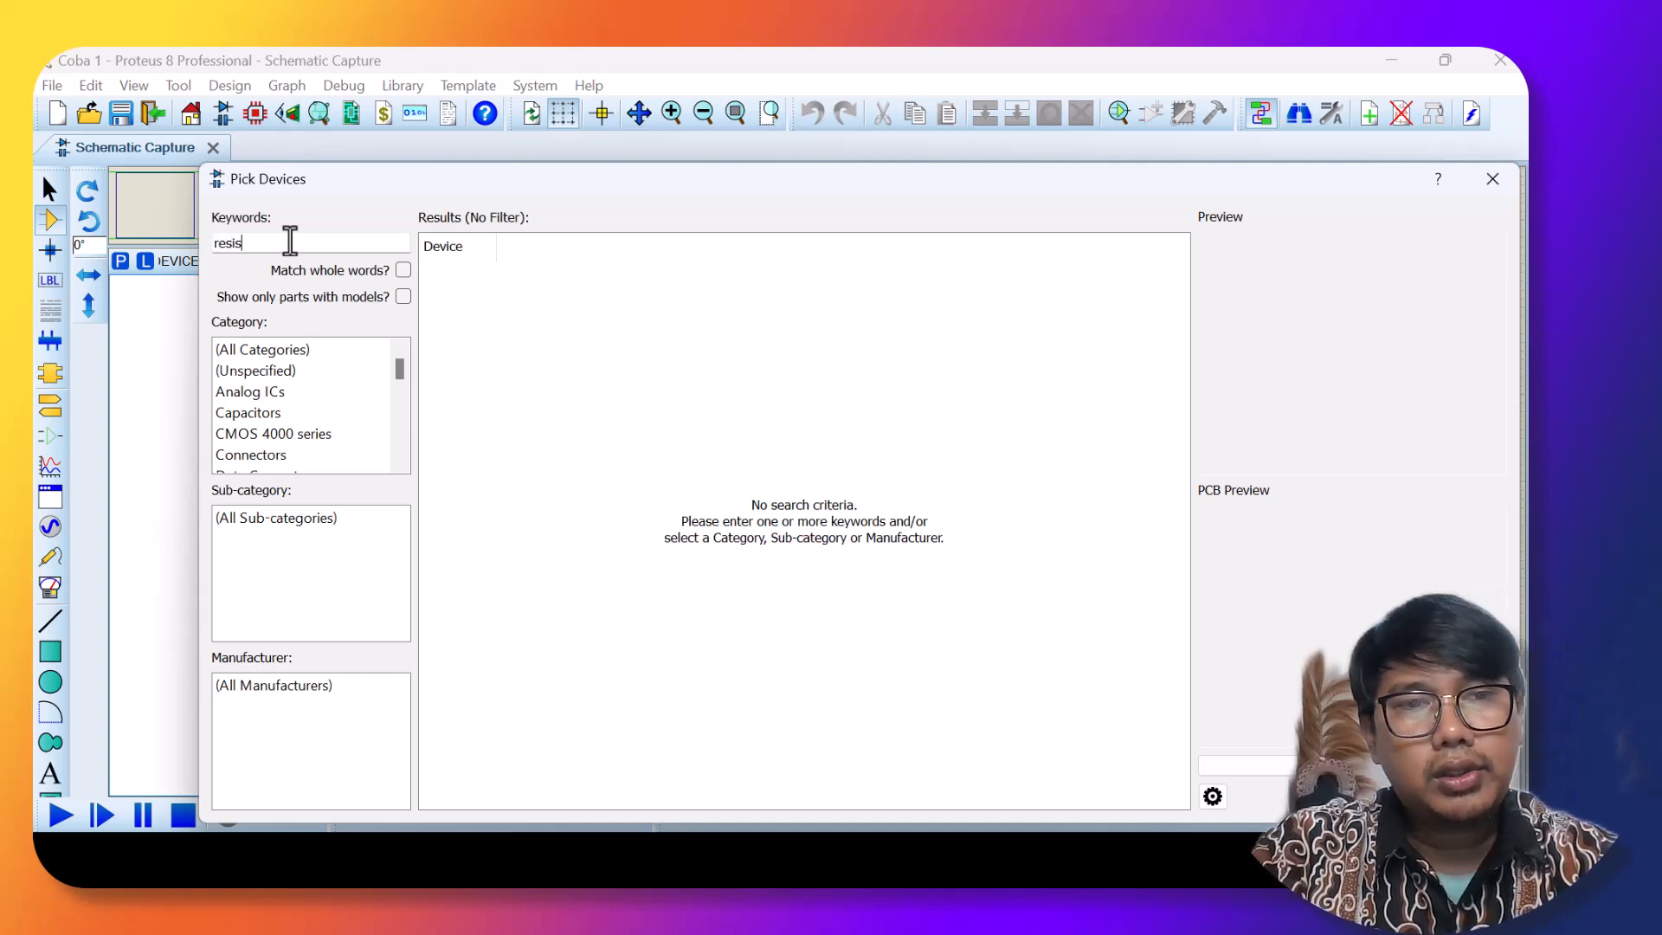
pyautogui.write('tor')
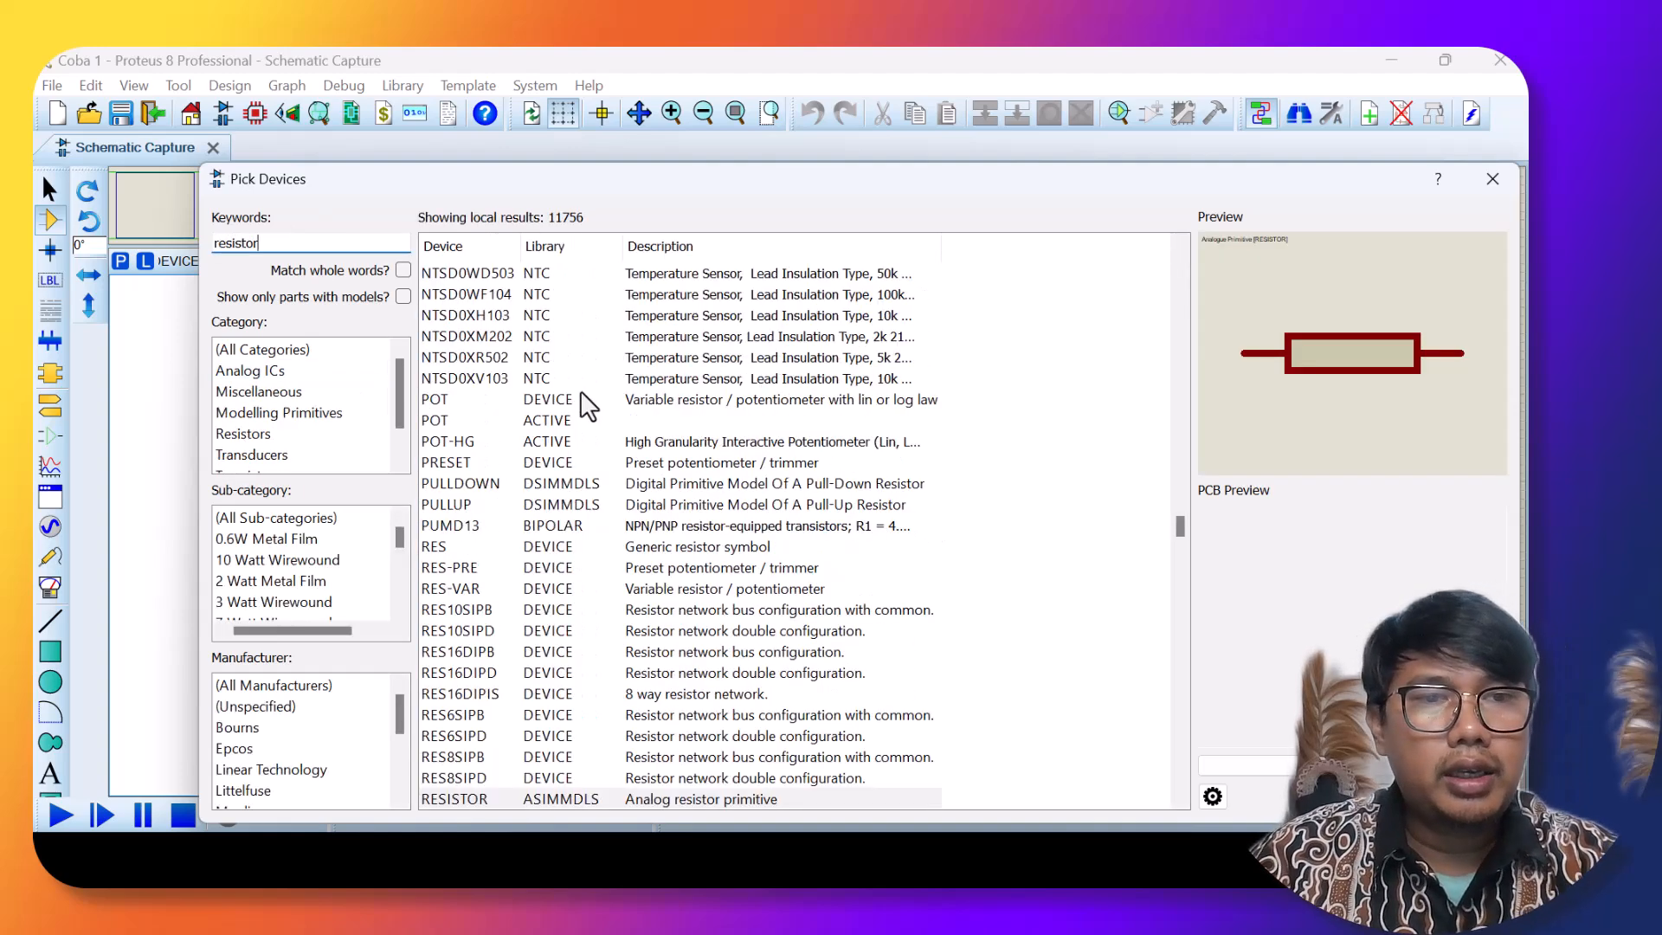
# Add the RESISTOR analog primitive from the ASIMMDLS library to the project's device list.
pyautogui.scroll(3, 532, 571)
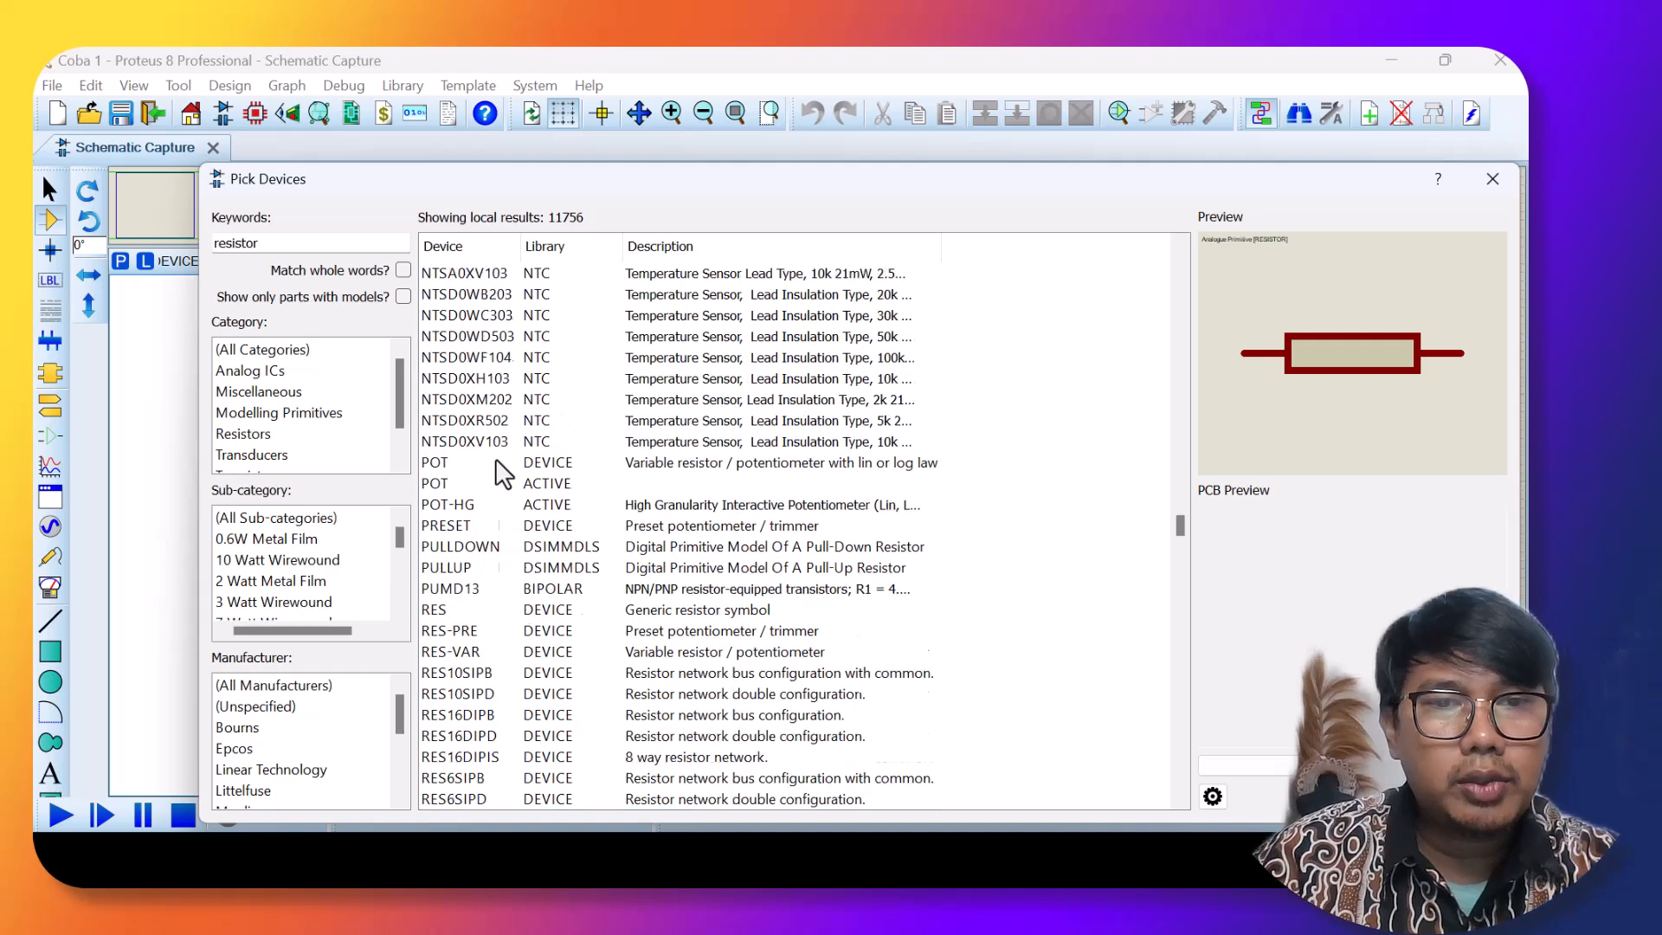
pyautogui.scroll(-6, 519, 582)
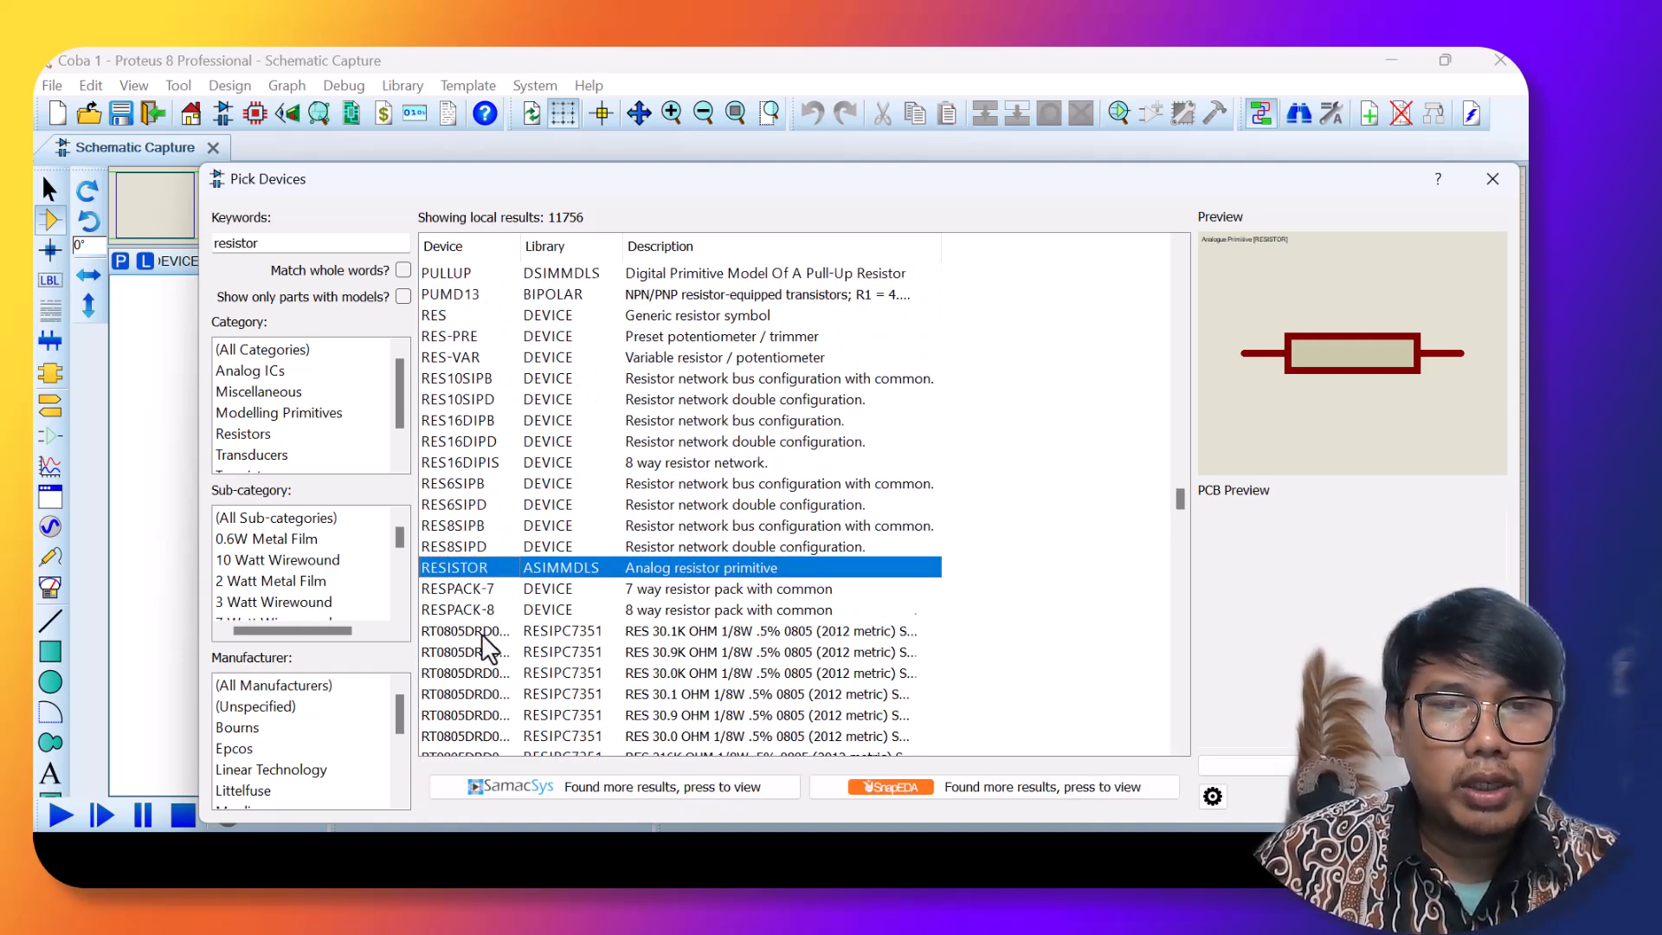
pyautogui.scroll(-1, 491, 658)
pyautogui.scroll(-1, 487, 655)
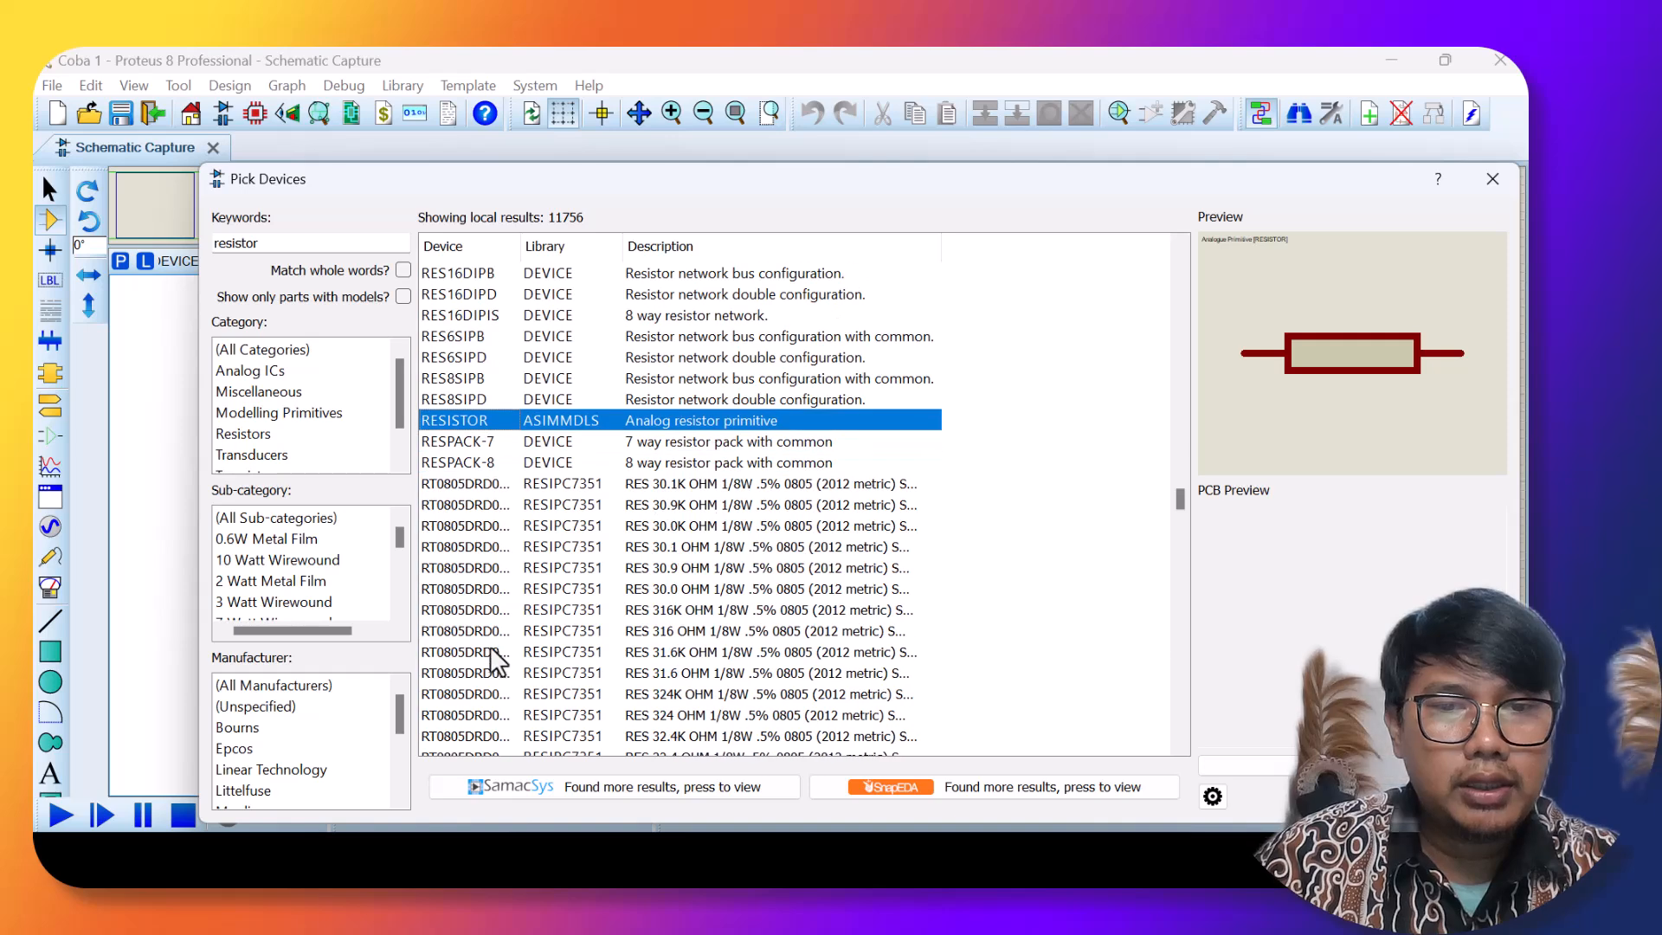
pyautogui.doubleClick(472, 423)
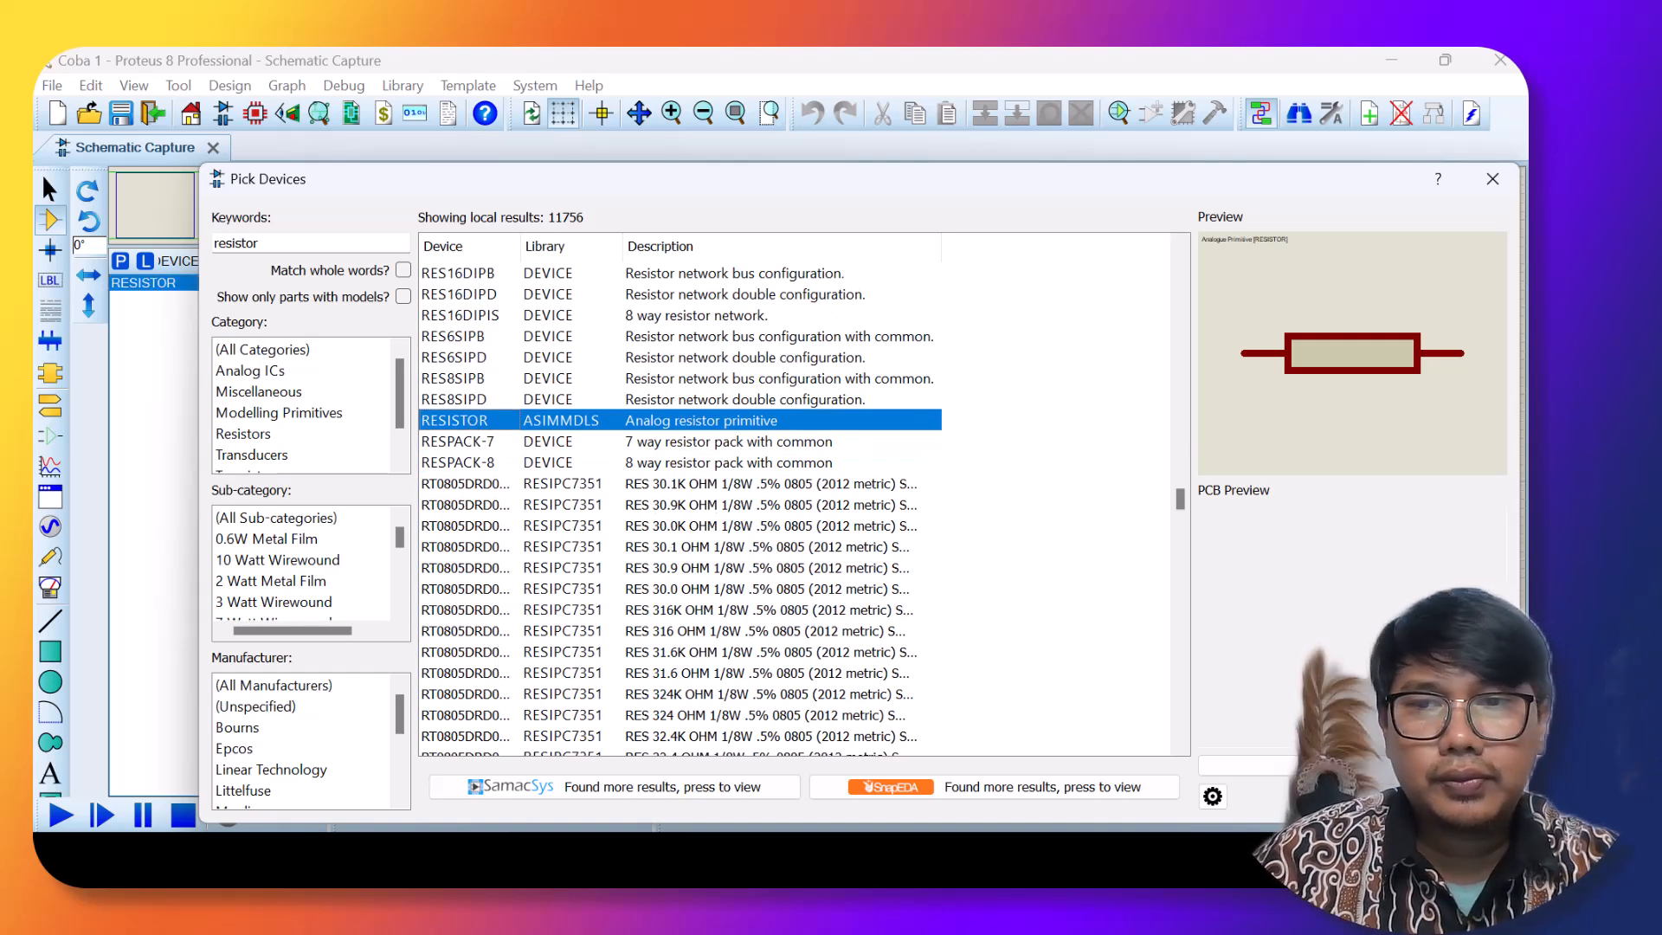
pyautogui.click(1376, 796)
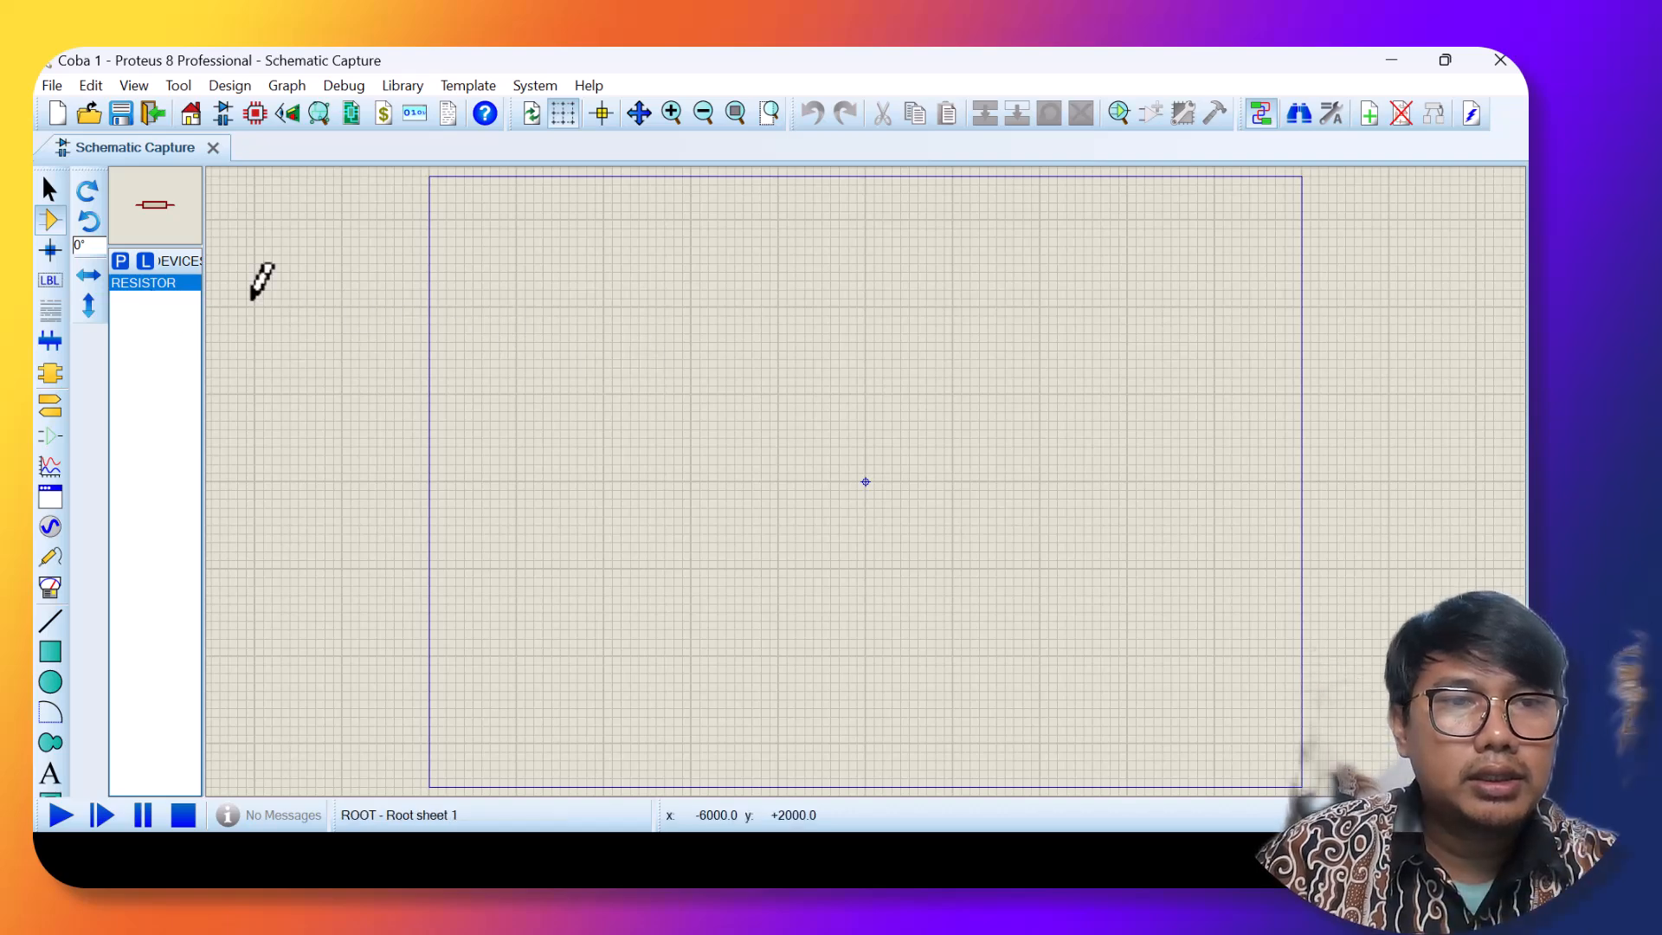
# Place one resistor in the upper-left area of the schematic sheet and set its value to 220.
pyautogui.click(574, 315)
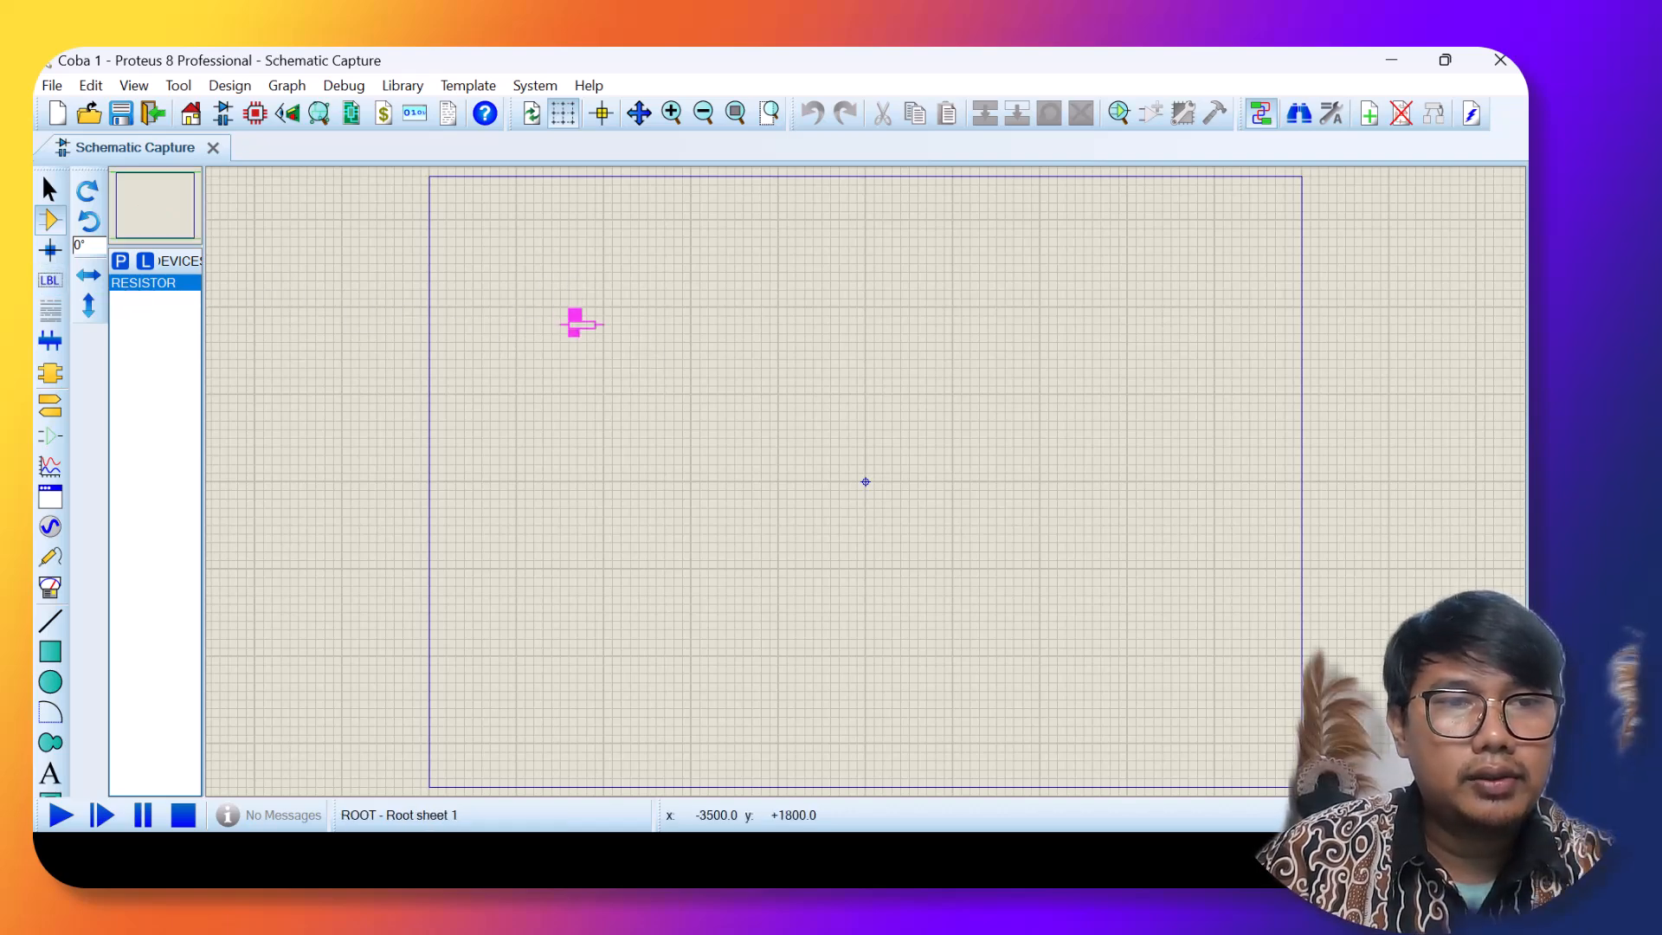
pyautogui.click(634, 342)
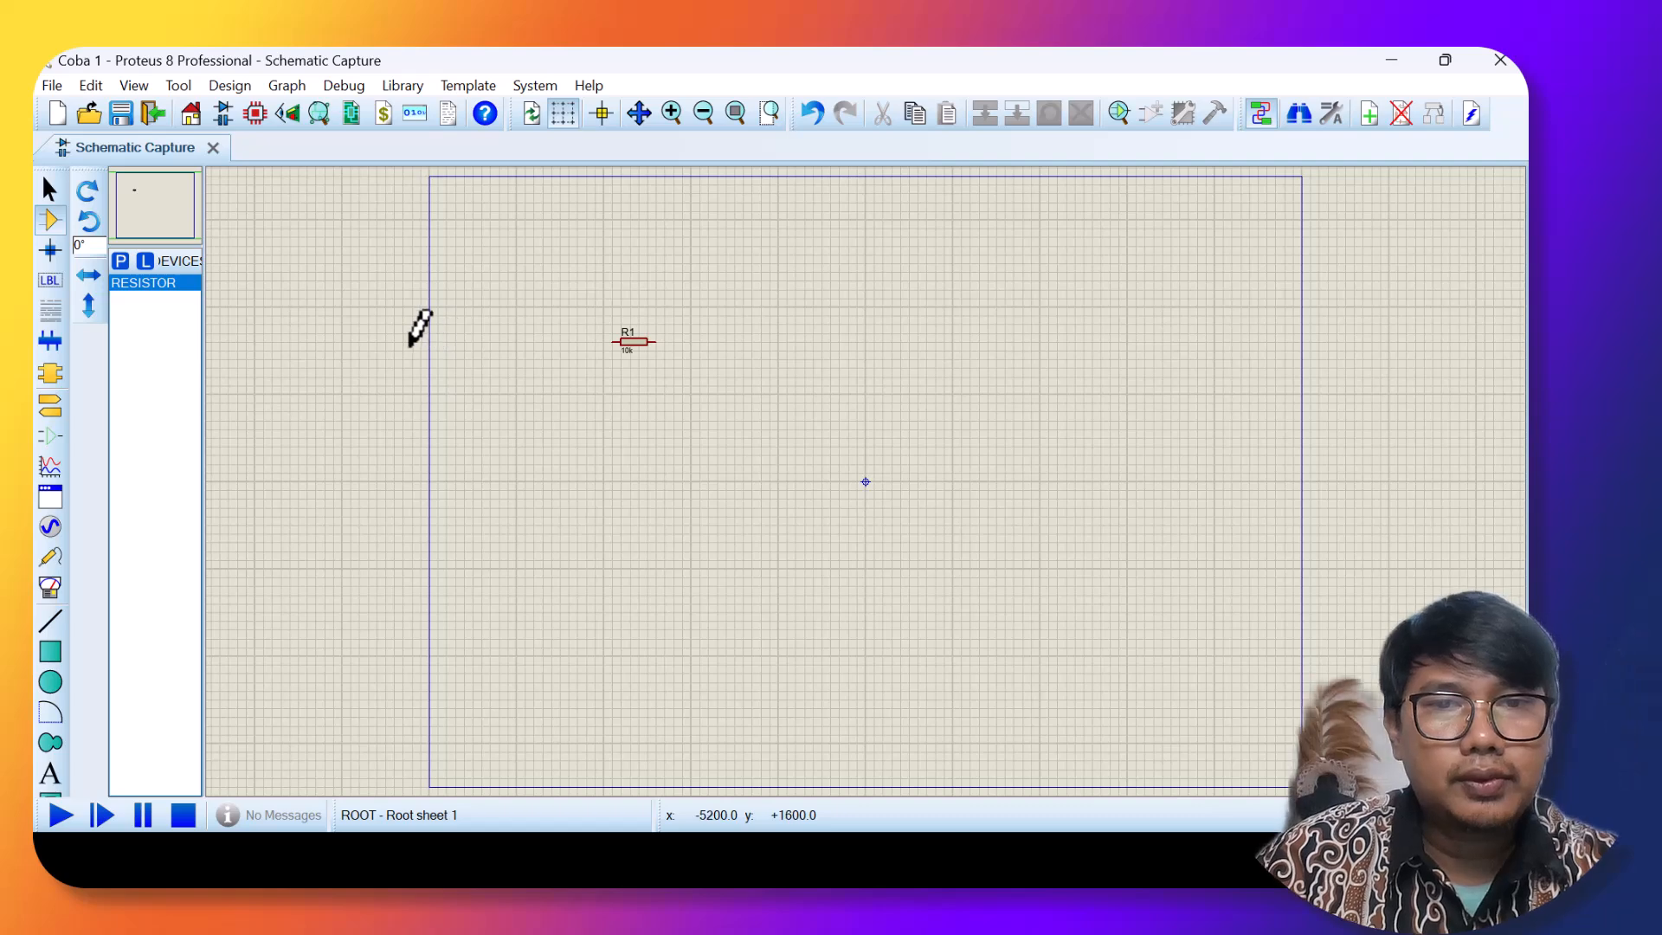
pyautogui.press('F6')
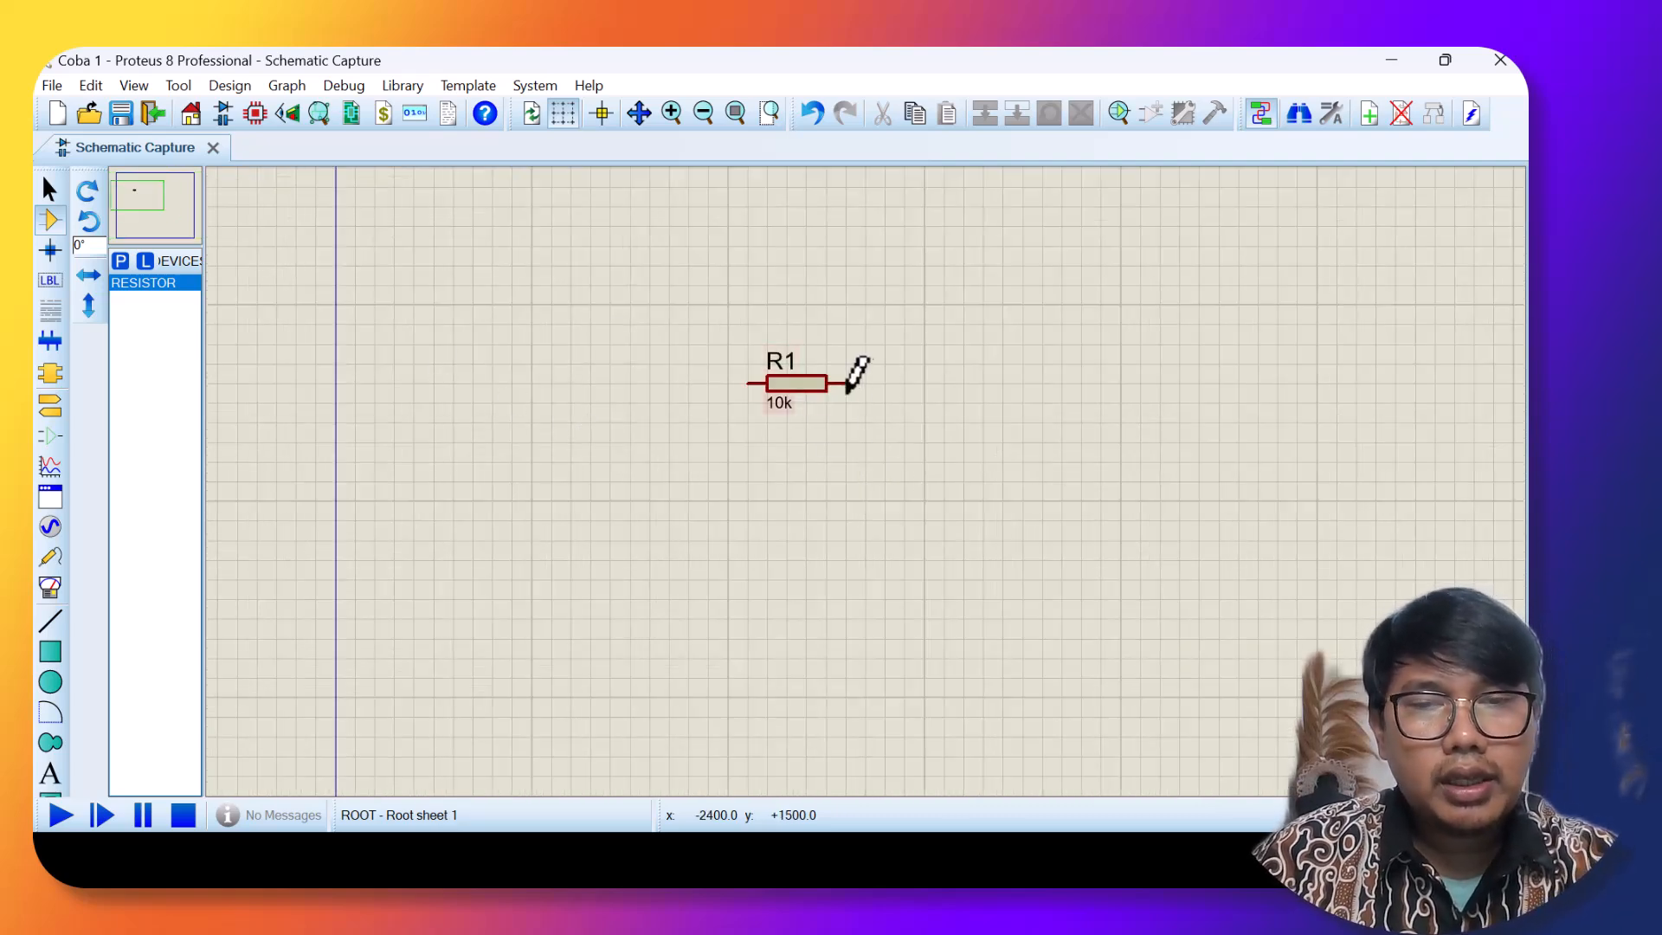
pyautogui.doubleClick(784, 403)
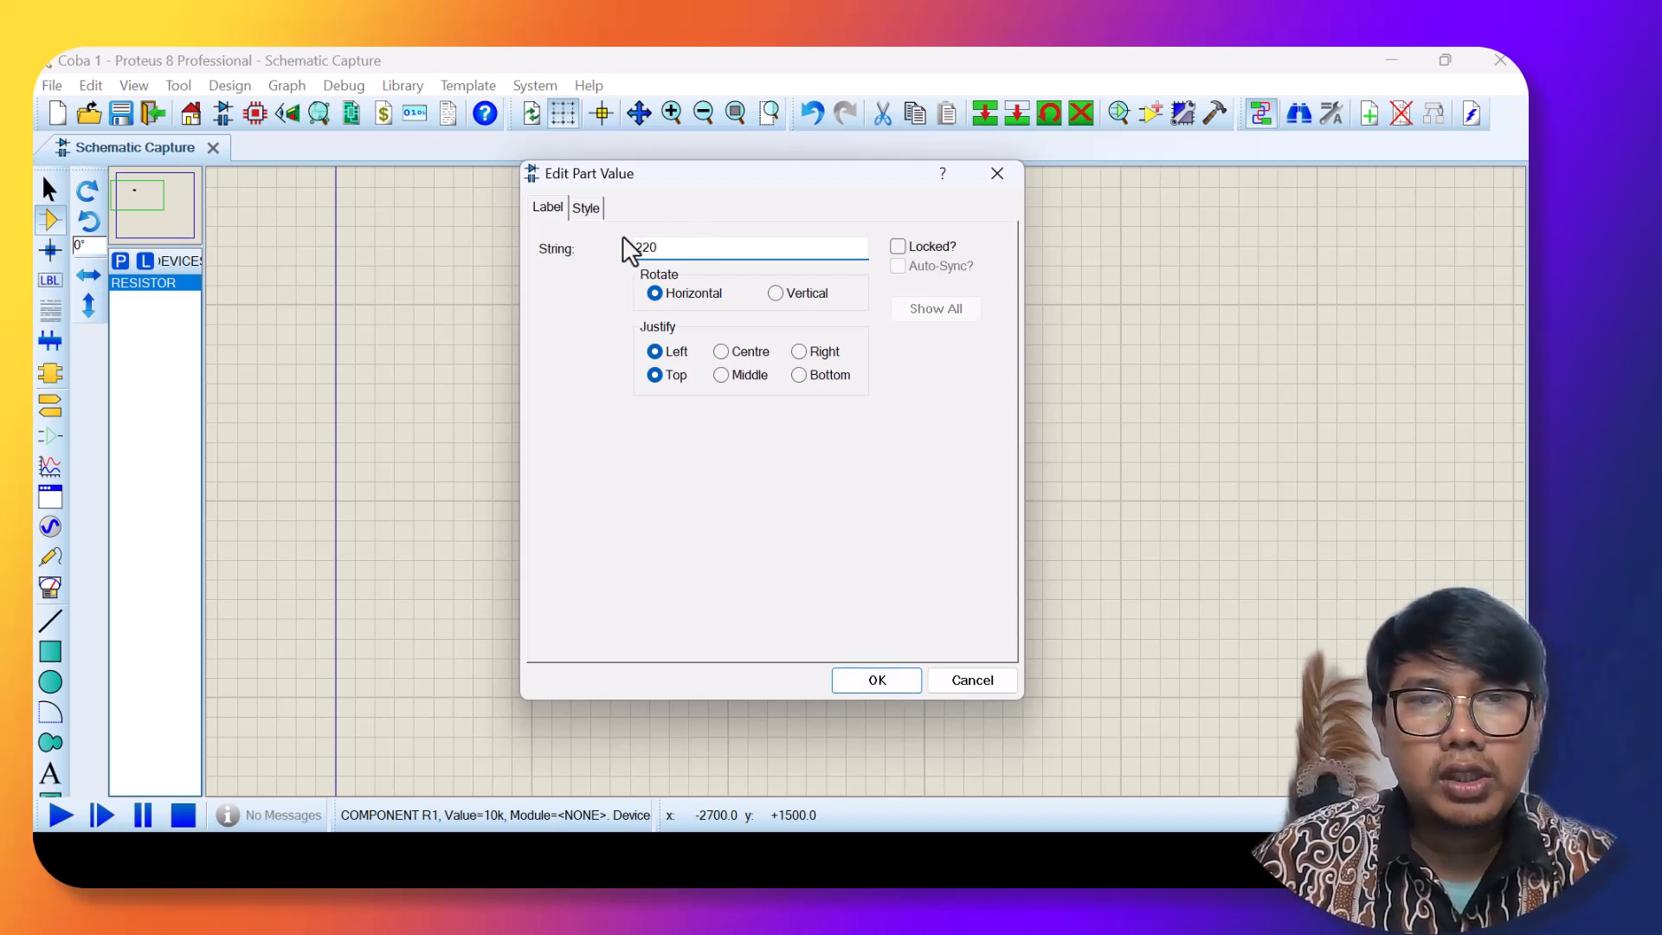
pyautogui.click(857, 680)
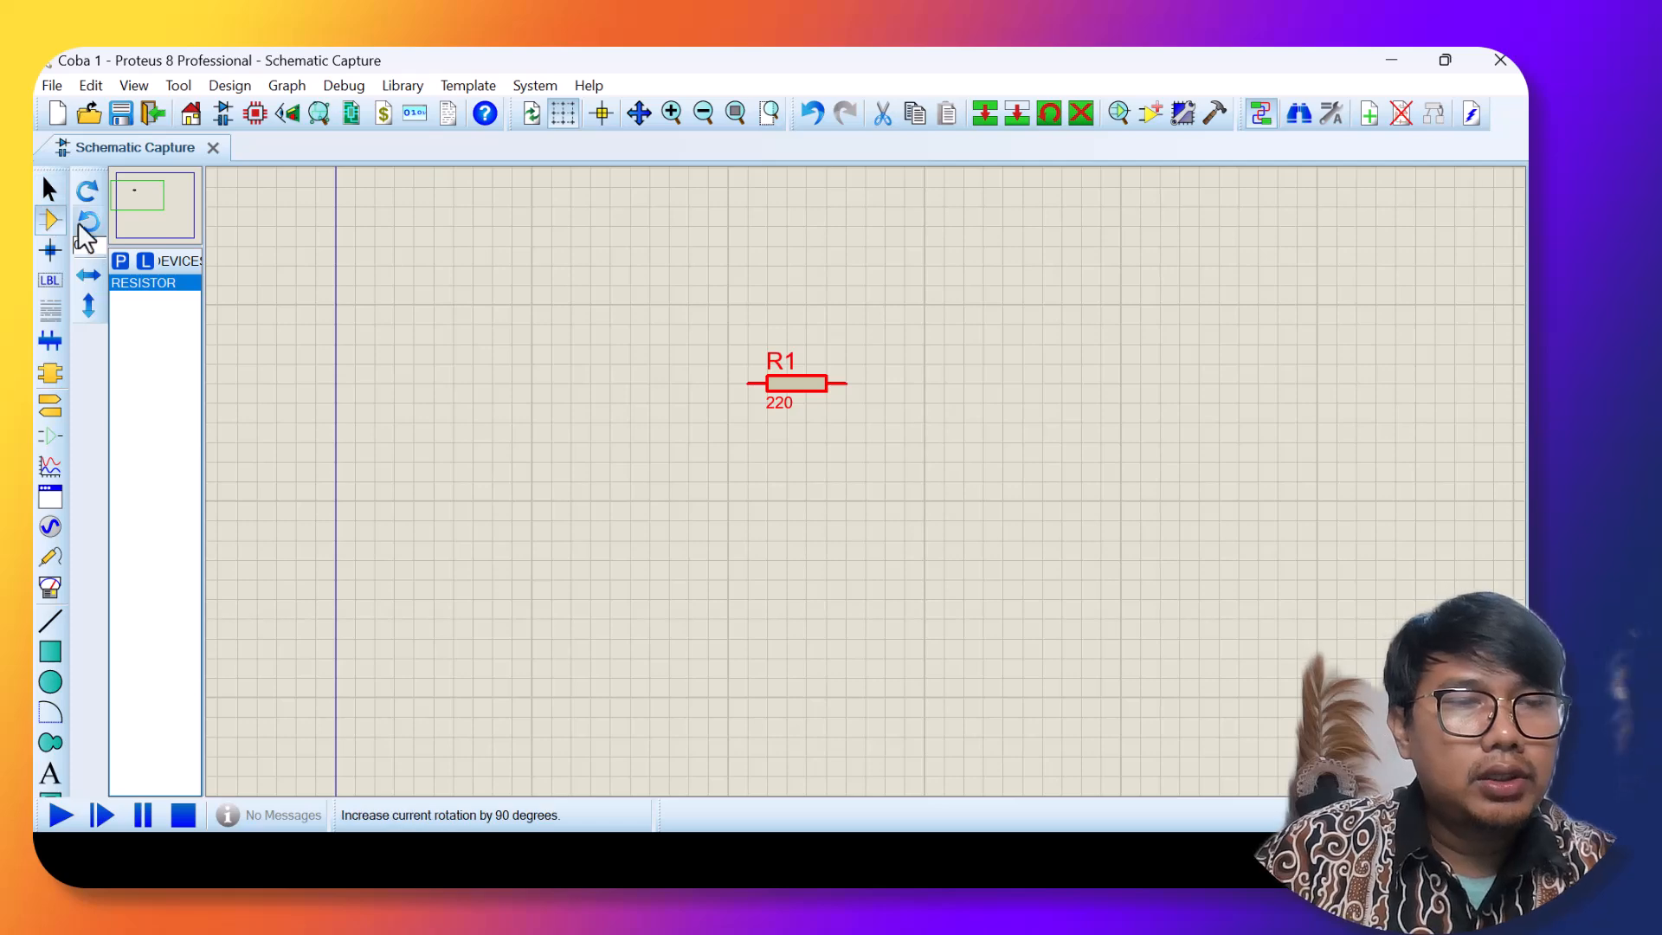
# Search the device library for "transistor" and restrict the results to the Transistors category.
pyautogui.click(121, 266)
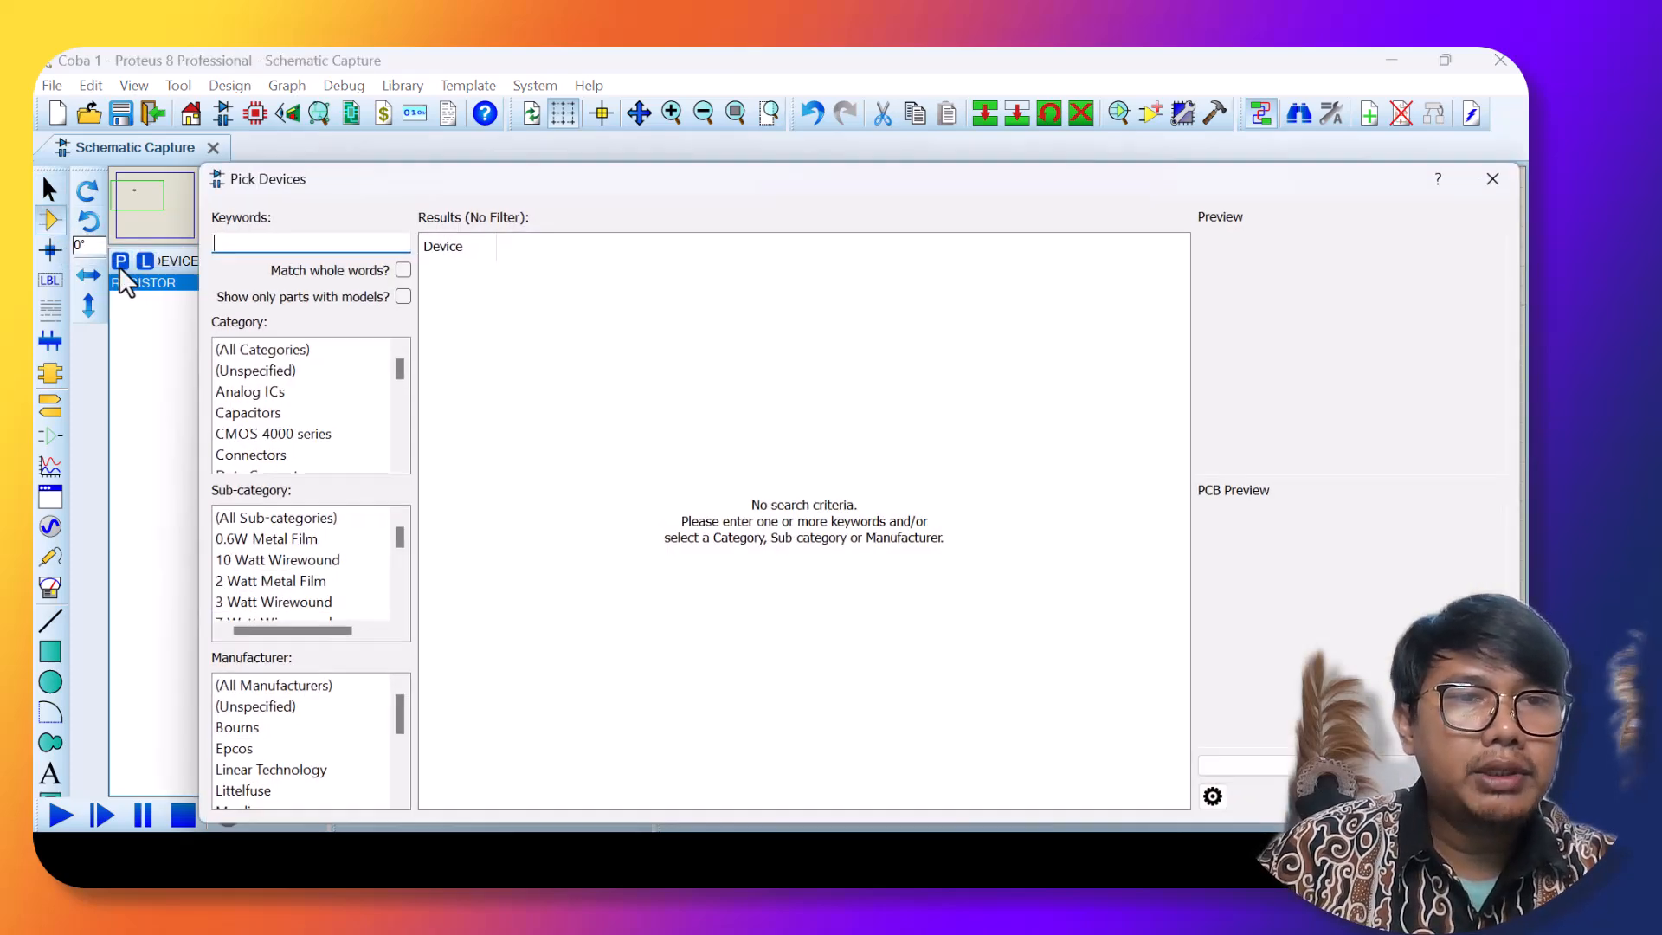
pyautogui.write('tran')
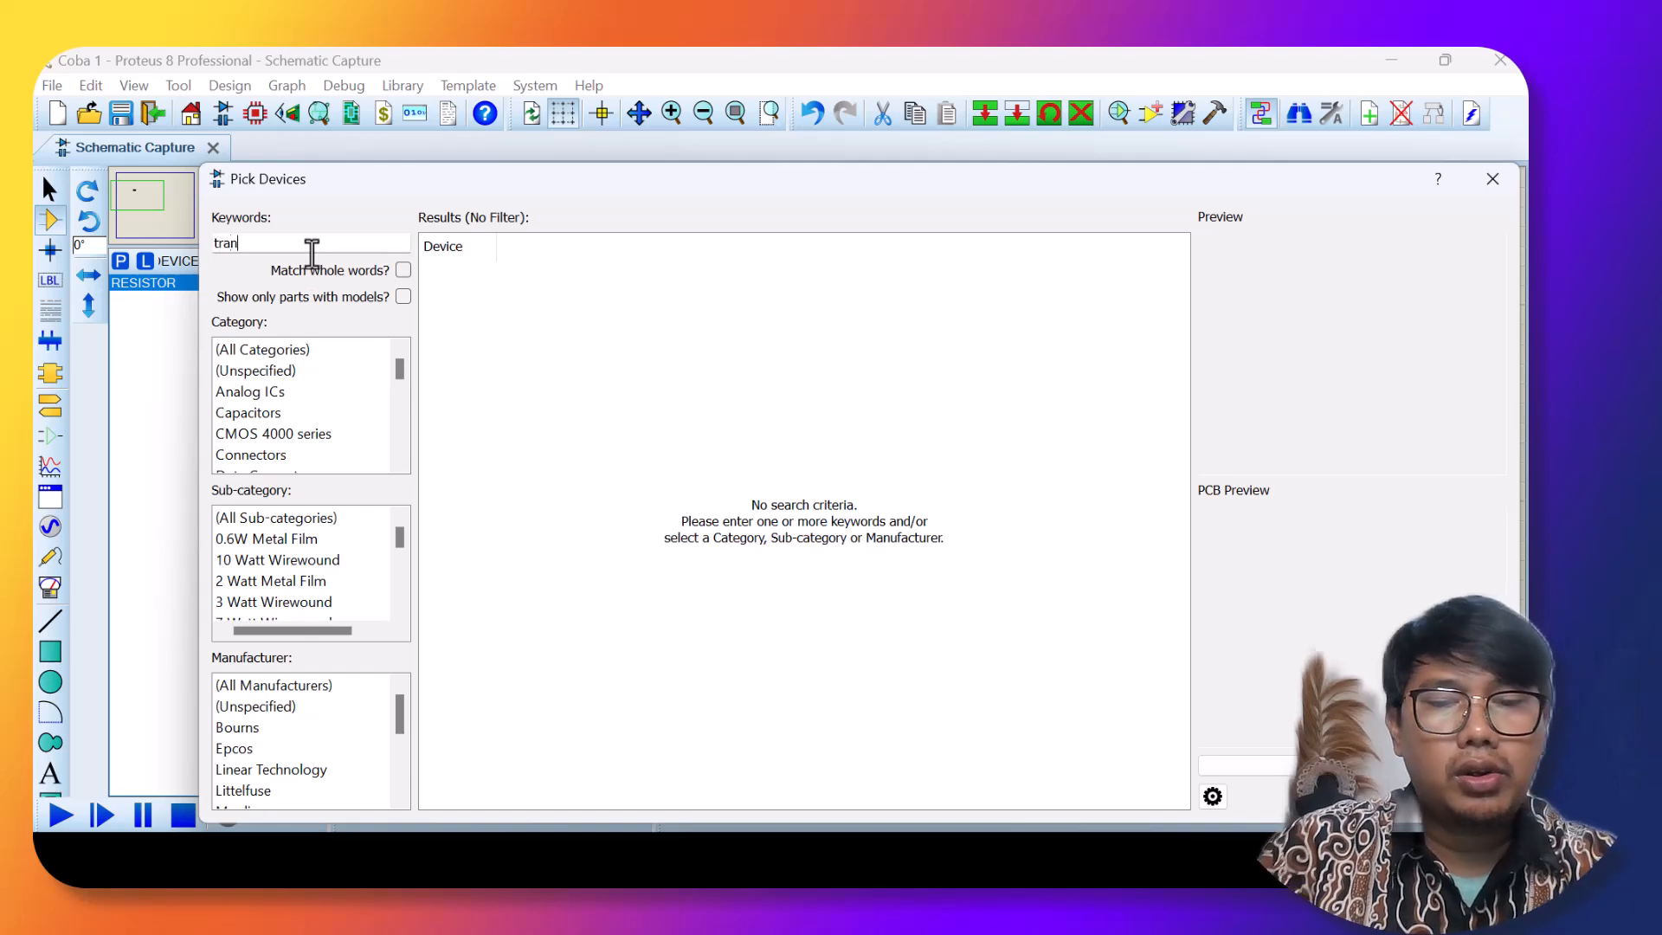
pyautogui.write('sistor')
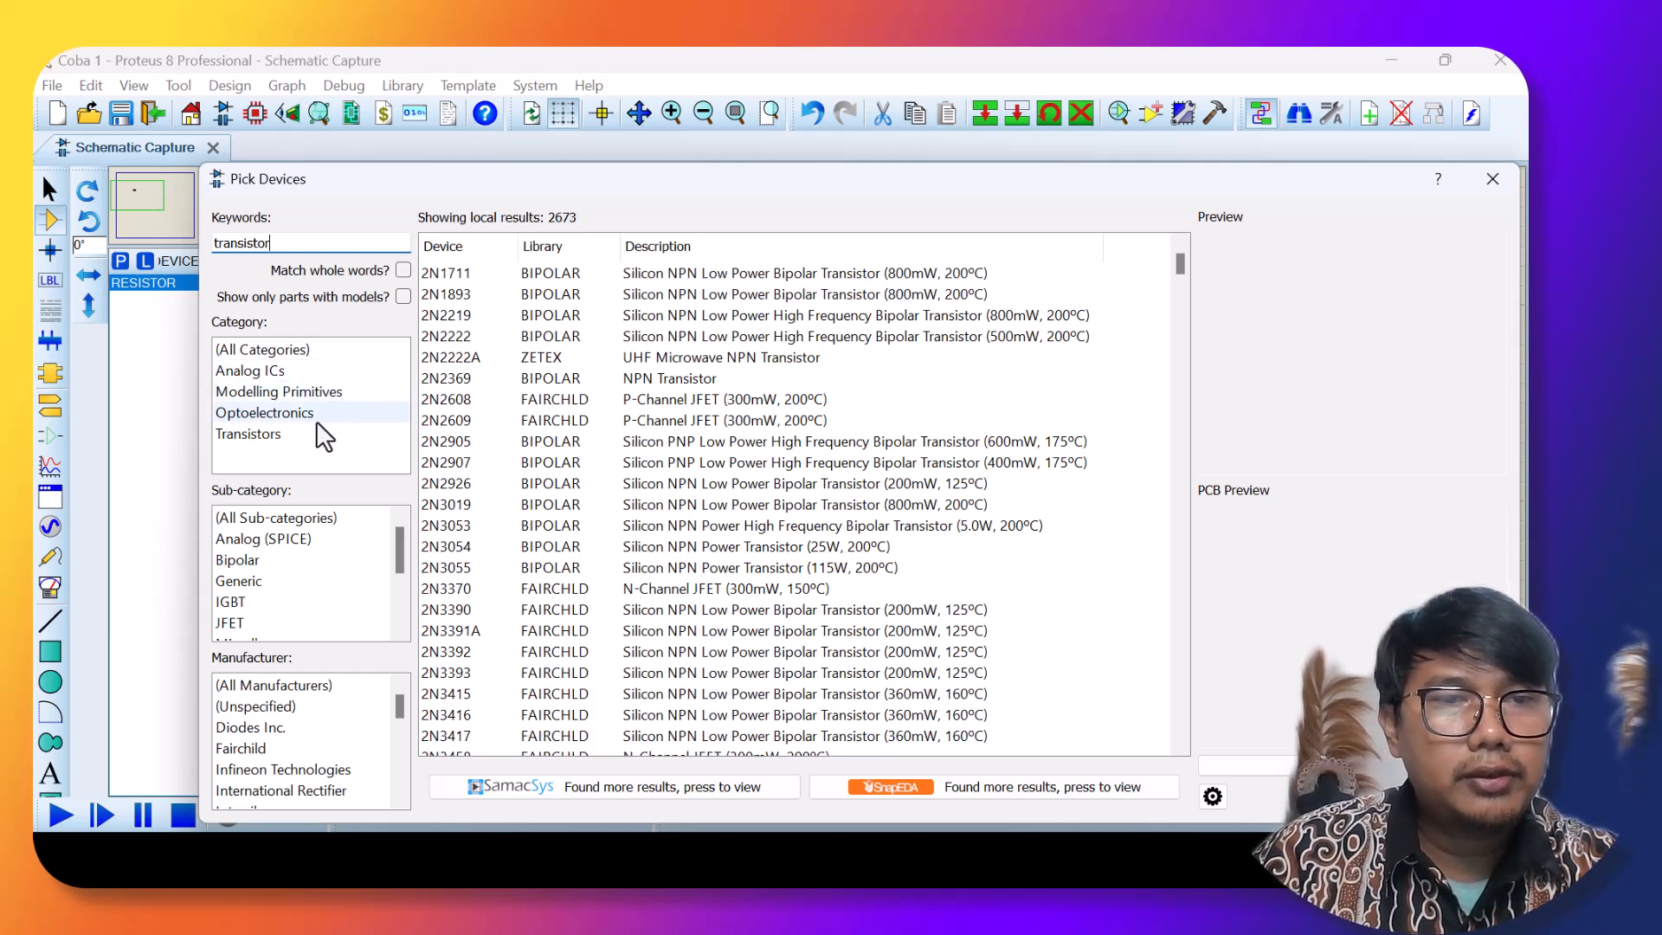
pyautogui.click(289, 440)
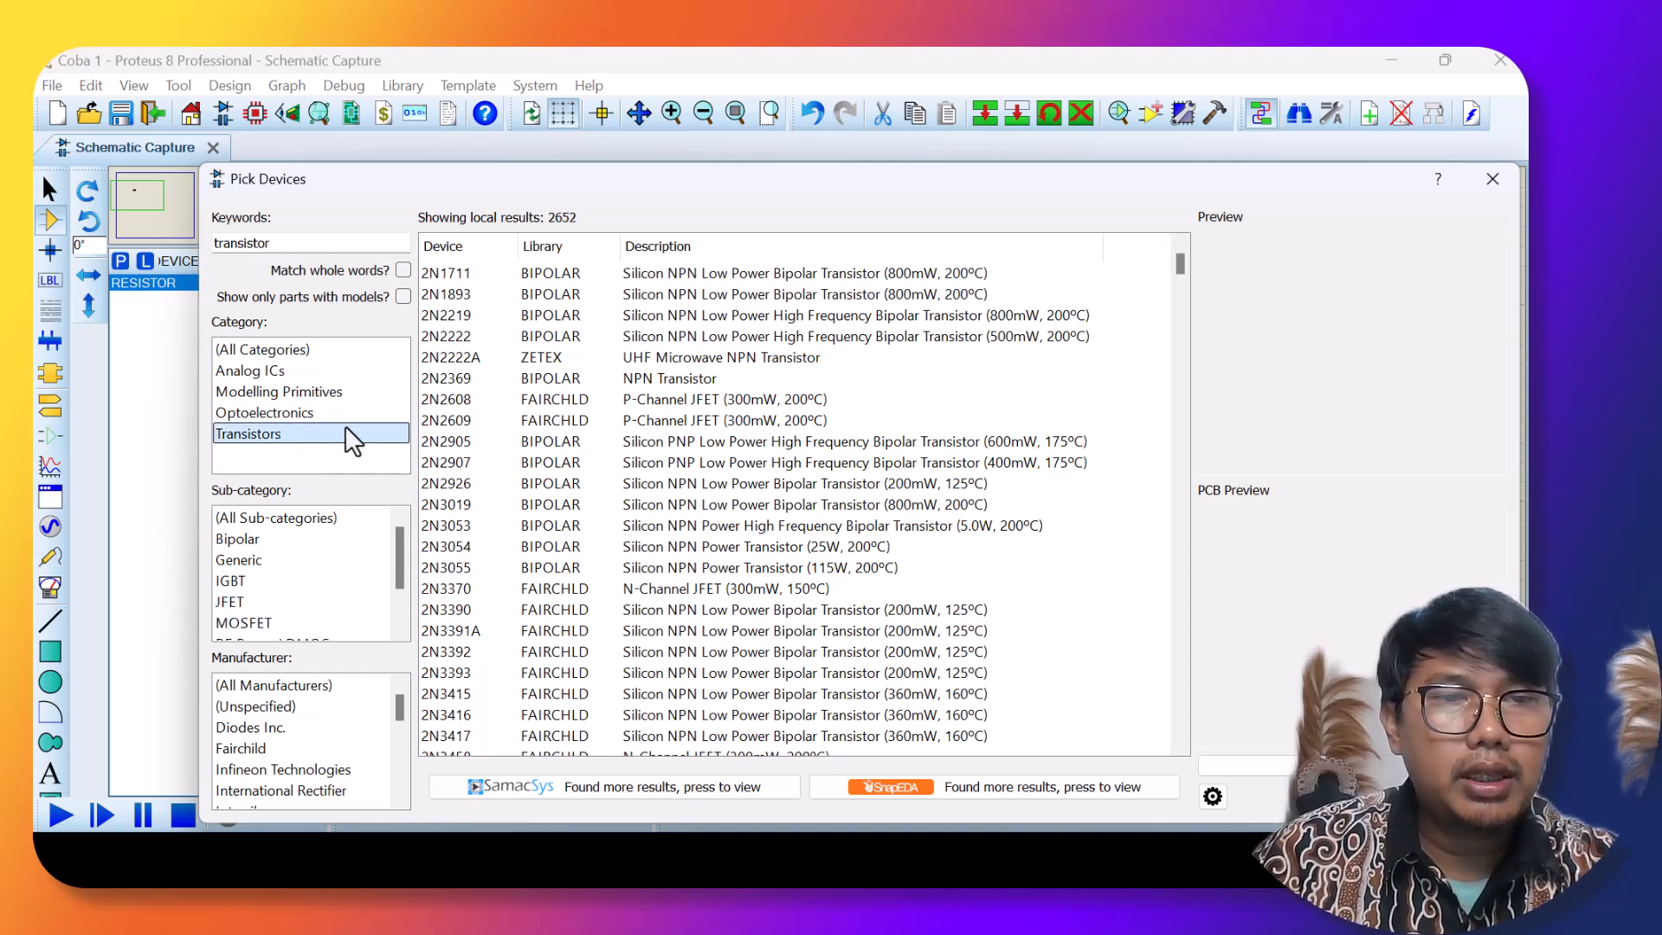
# Add the 2N2369 NPN transistor from the BIPOLAR library to the project's device list.
pyautogui.moveTo(399, 557)
pyautogui.mouseDown()
pyautogui.moveTo(400, 578)
pyautogui.moveTo(403, 550)
pyautogui.mouseUp()
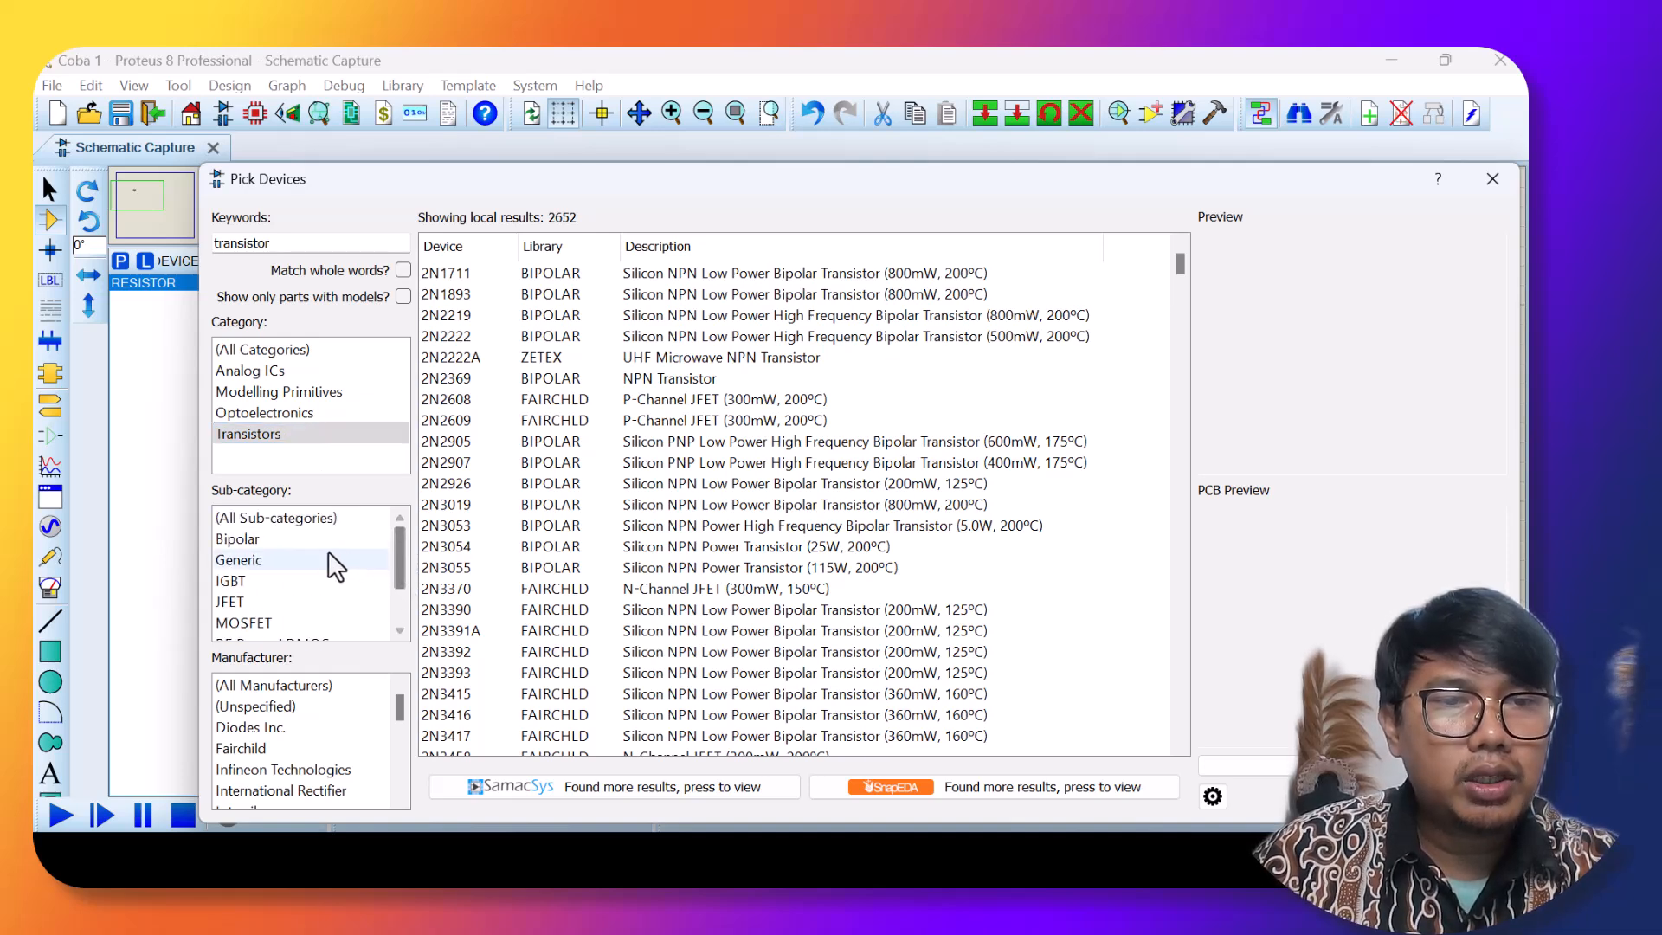
pyautogui.scroll(-2, 329, 580)
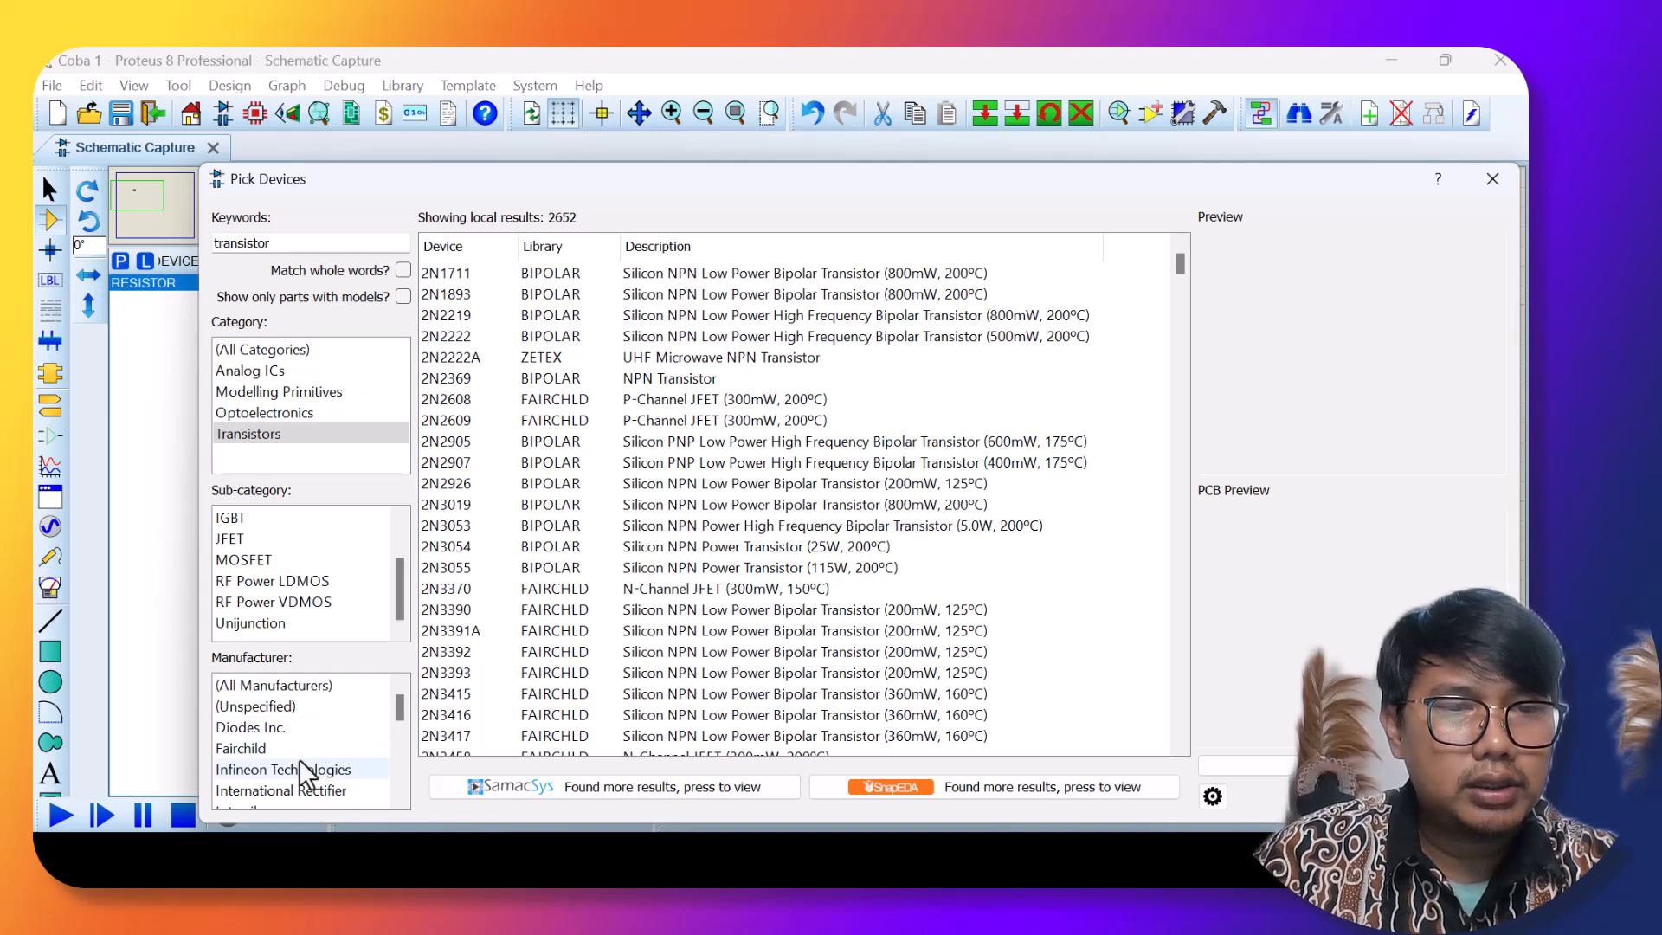
pyautogui.scroll(-6, 347, 771)
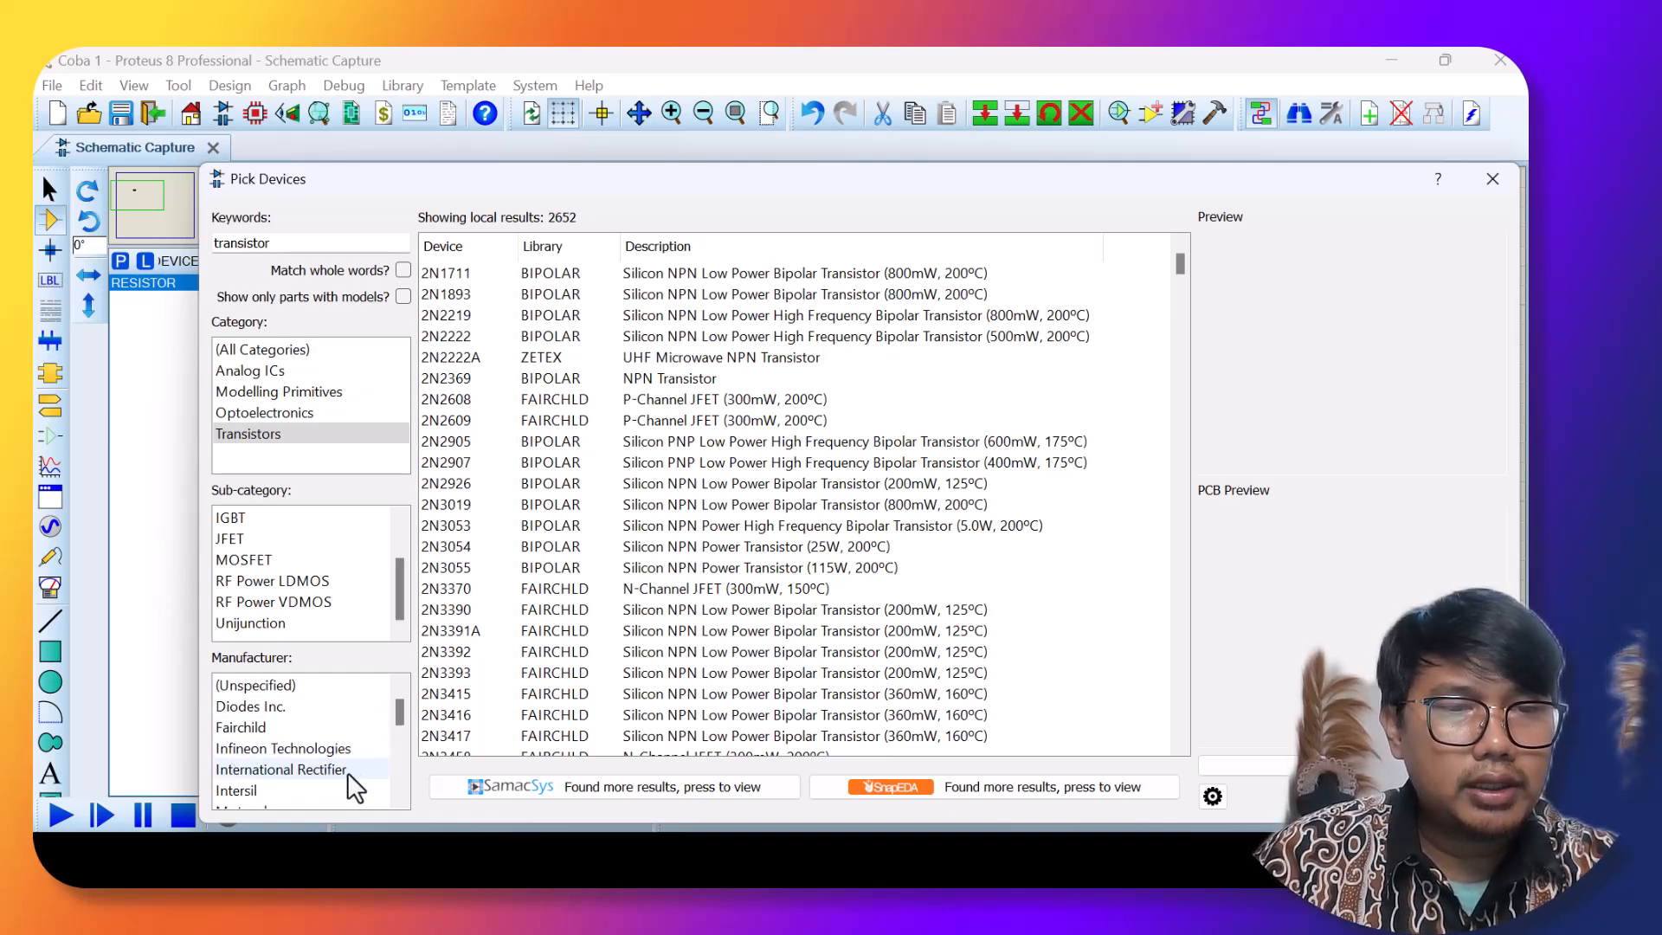
pyautogui.scroll(-2, 355, 787)
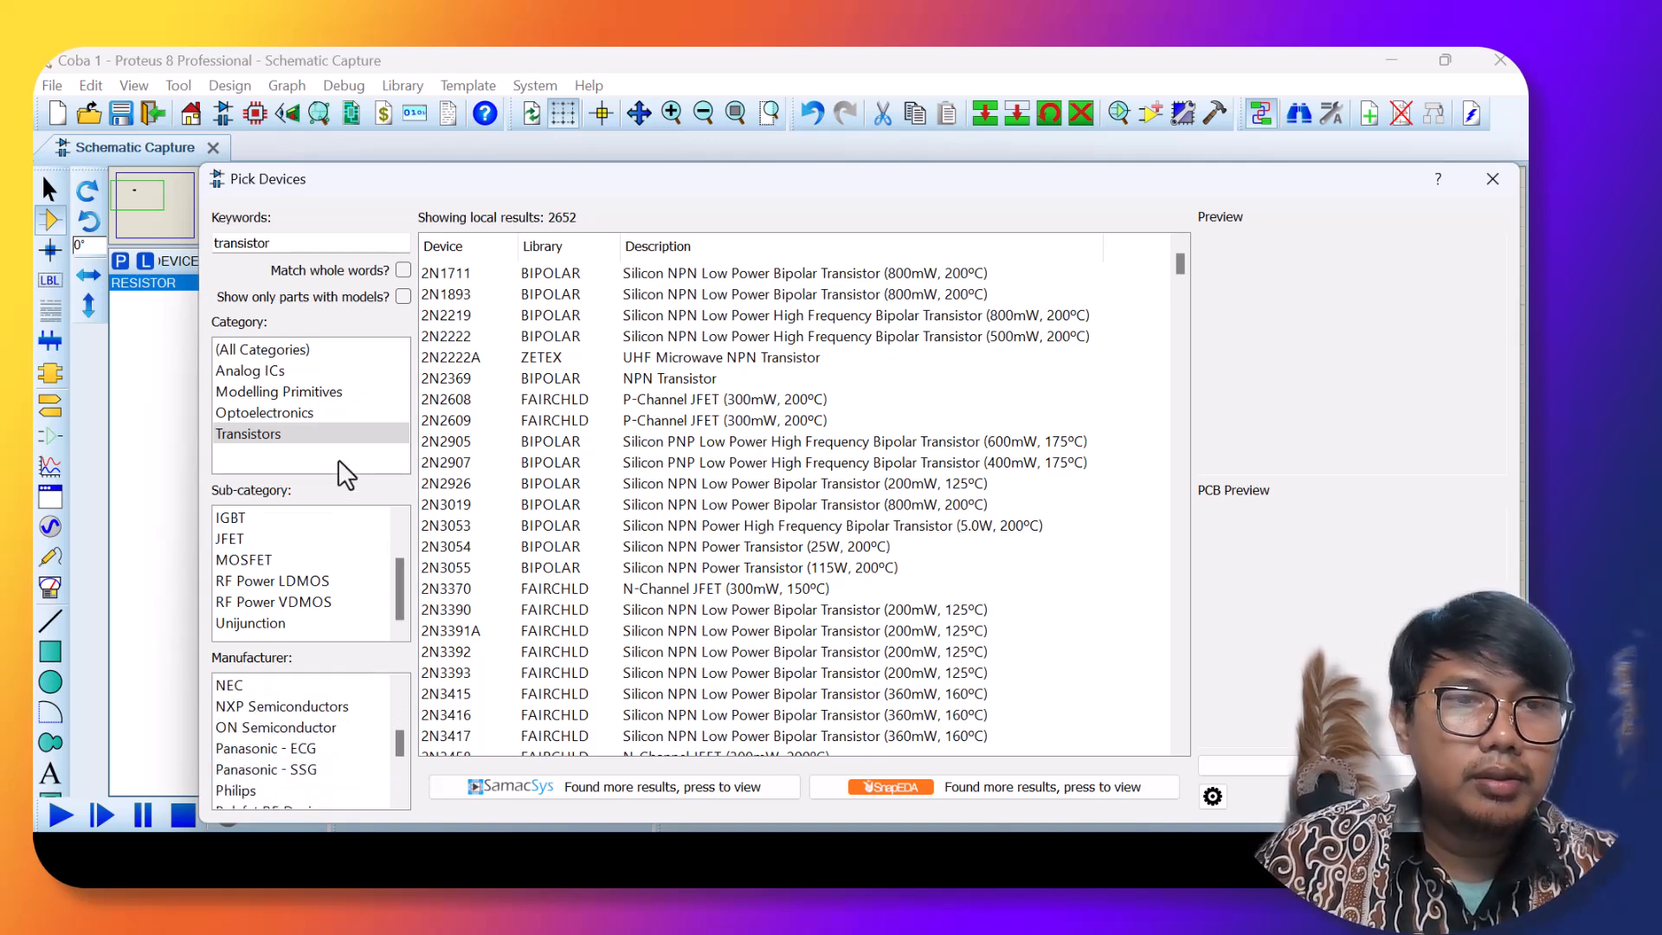
pyautogui.click(537, 378)
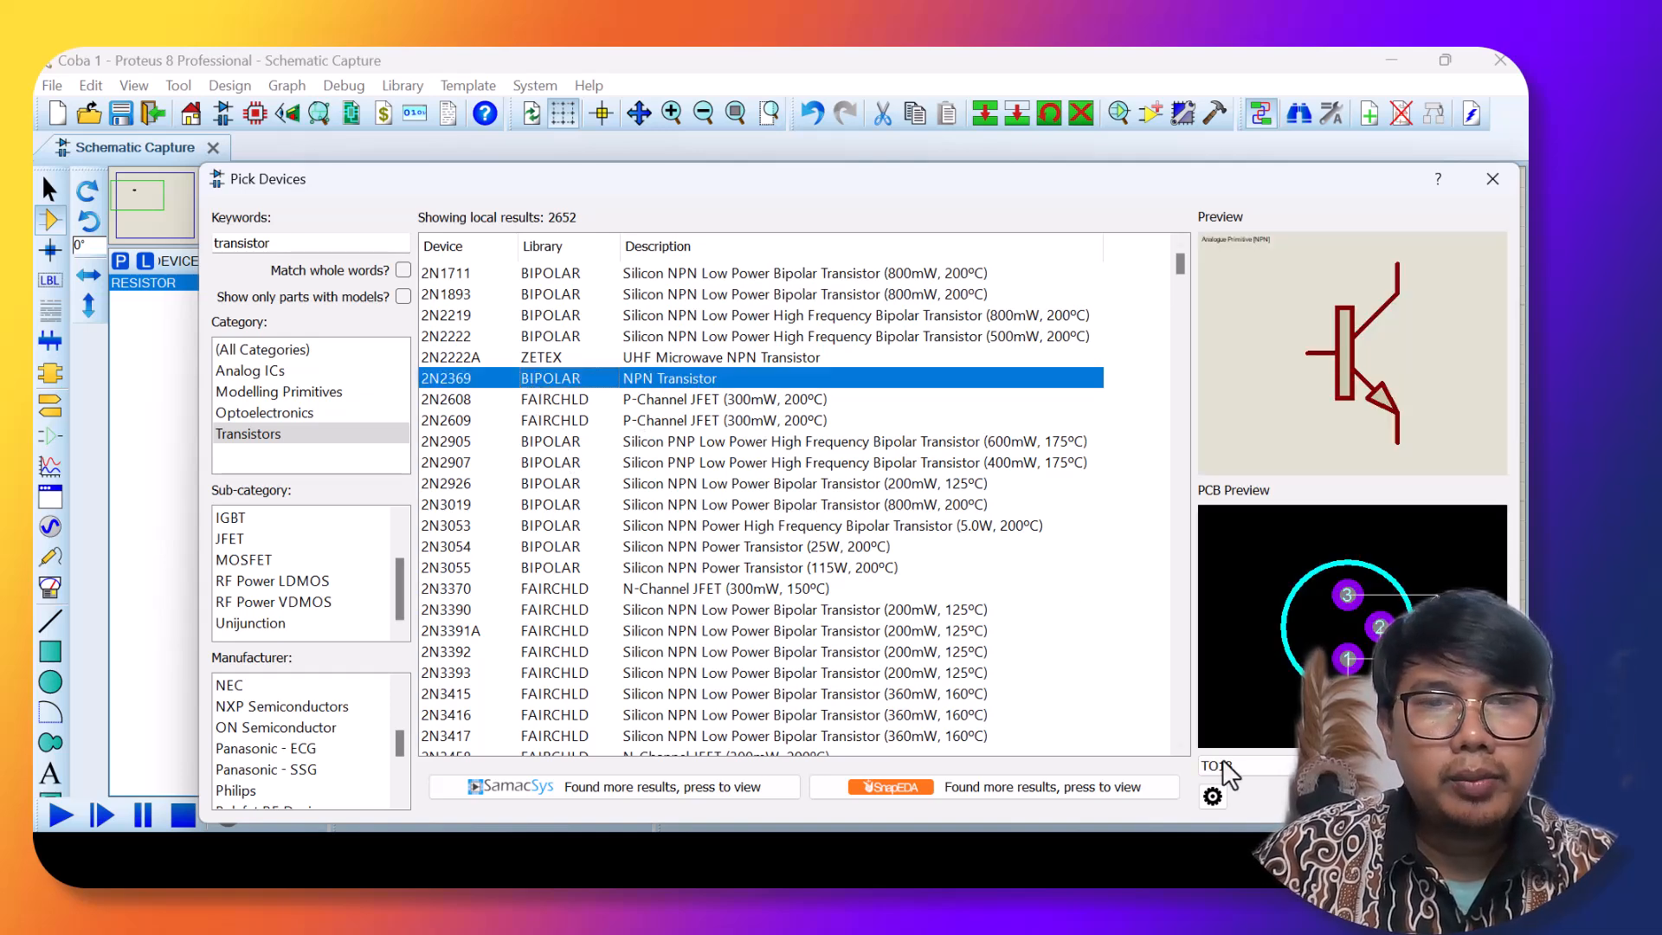
pyautogui.click(1369, 796)
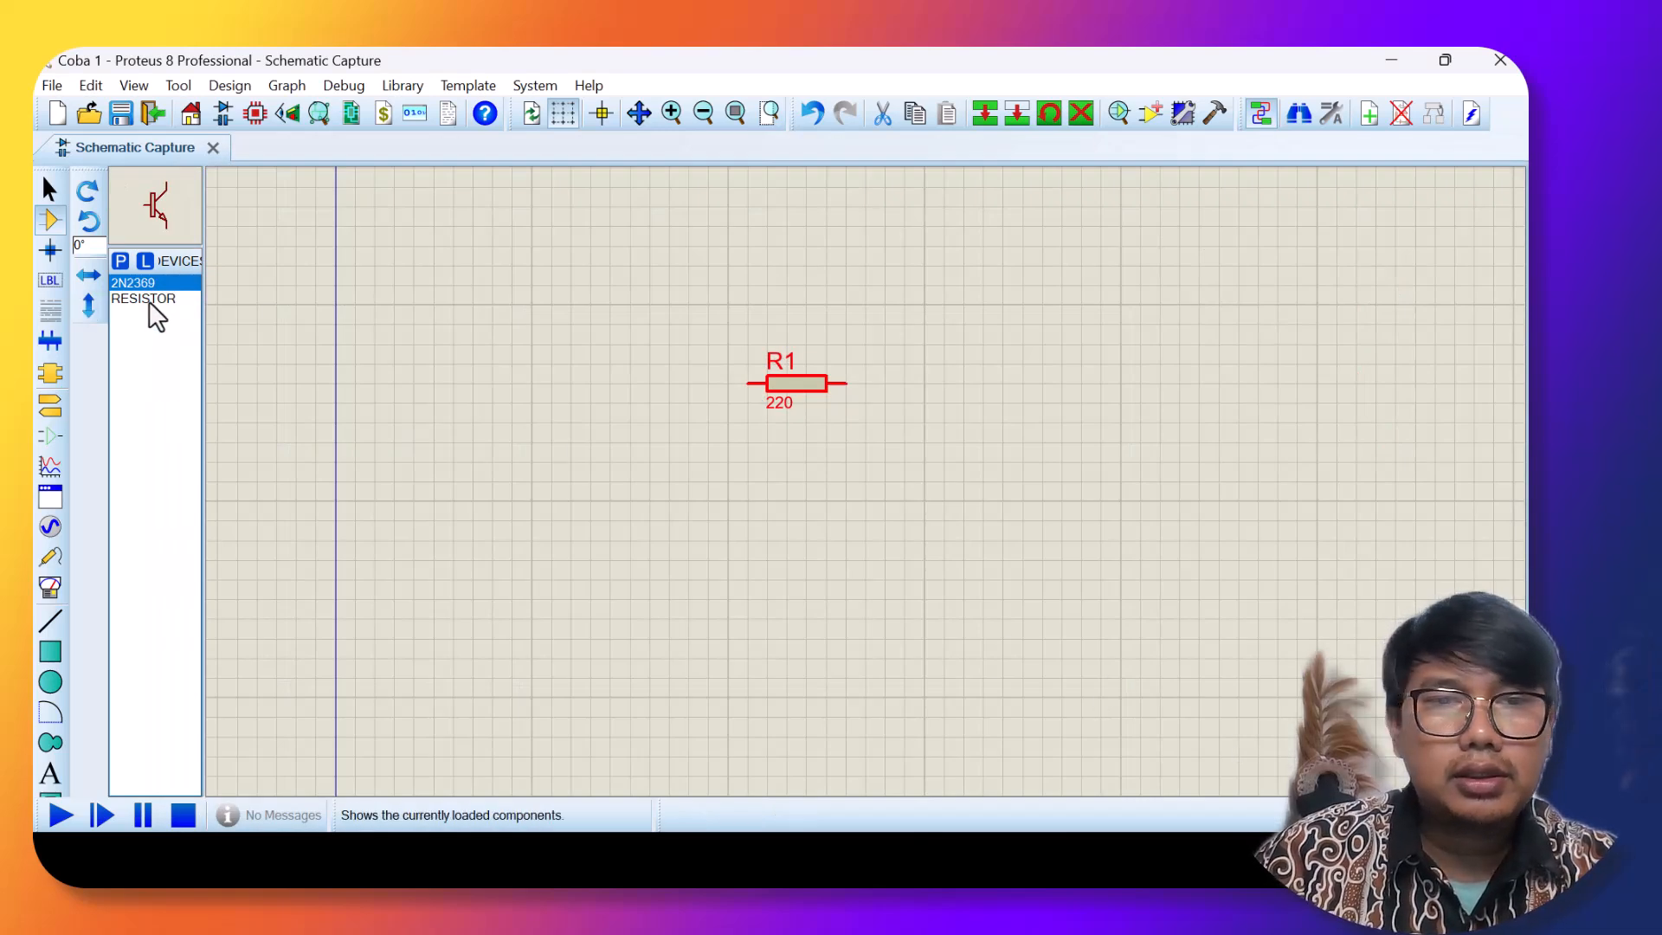
# Place one 2N2369 transistor on the schematic sheet directly below resistor R1.
pyautogui.click(876, 510)
pyautogui.click(783, 491)
pyautogui.click(801, 521)
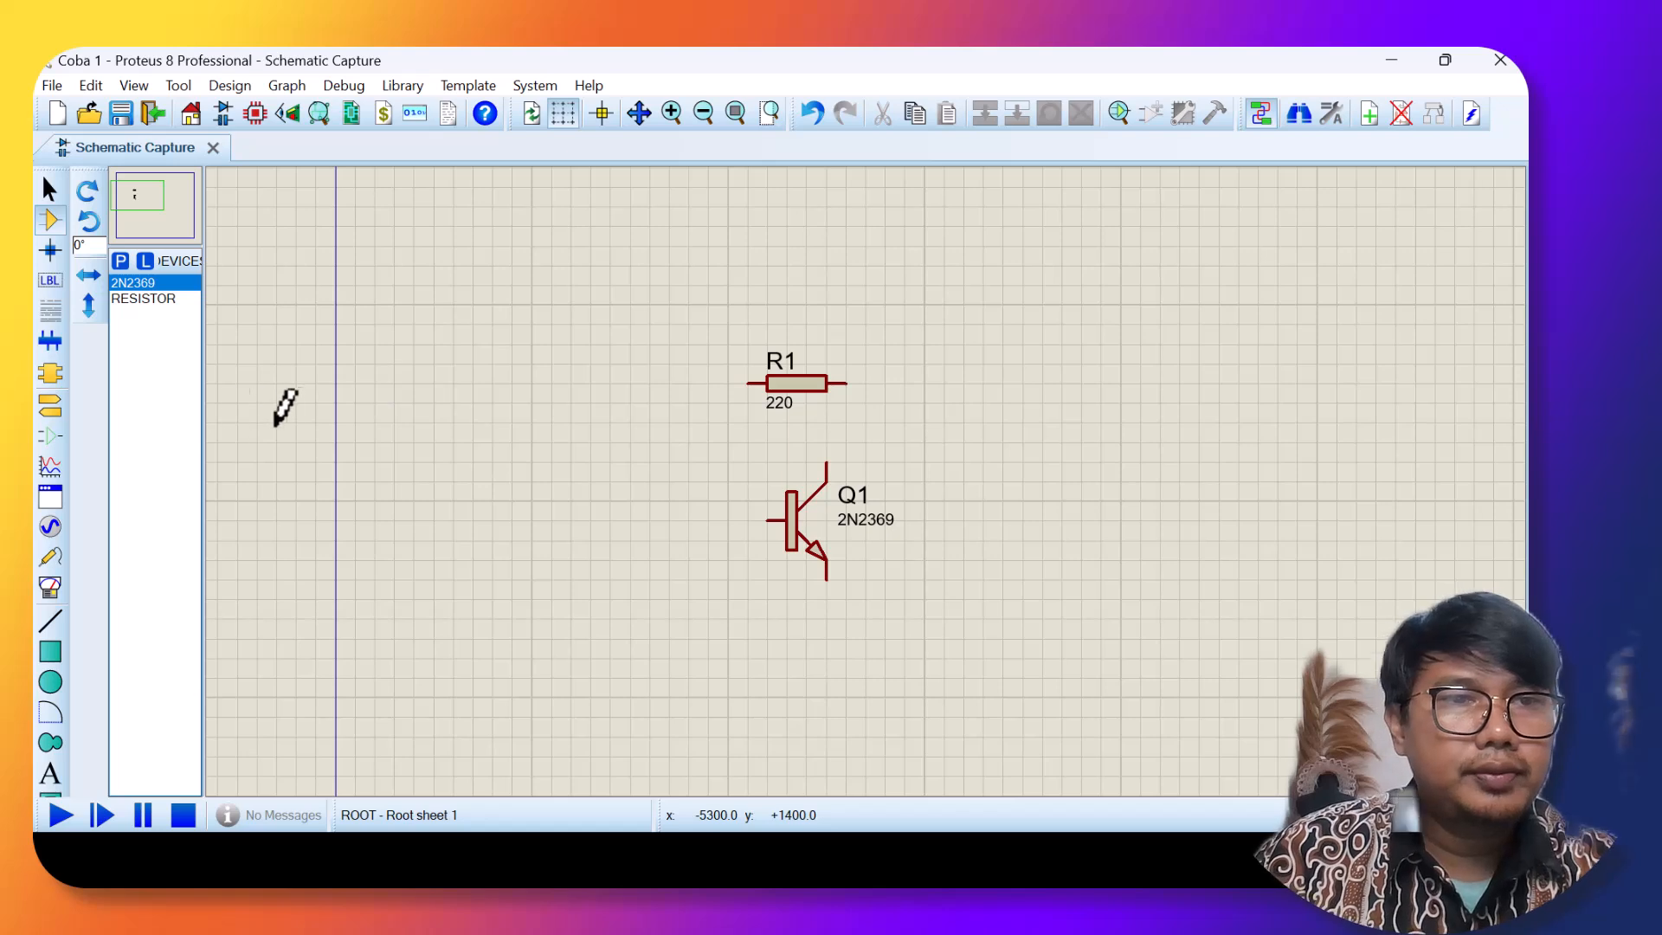
pyautogui.click(50, 250)
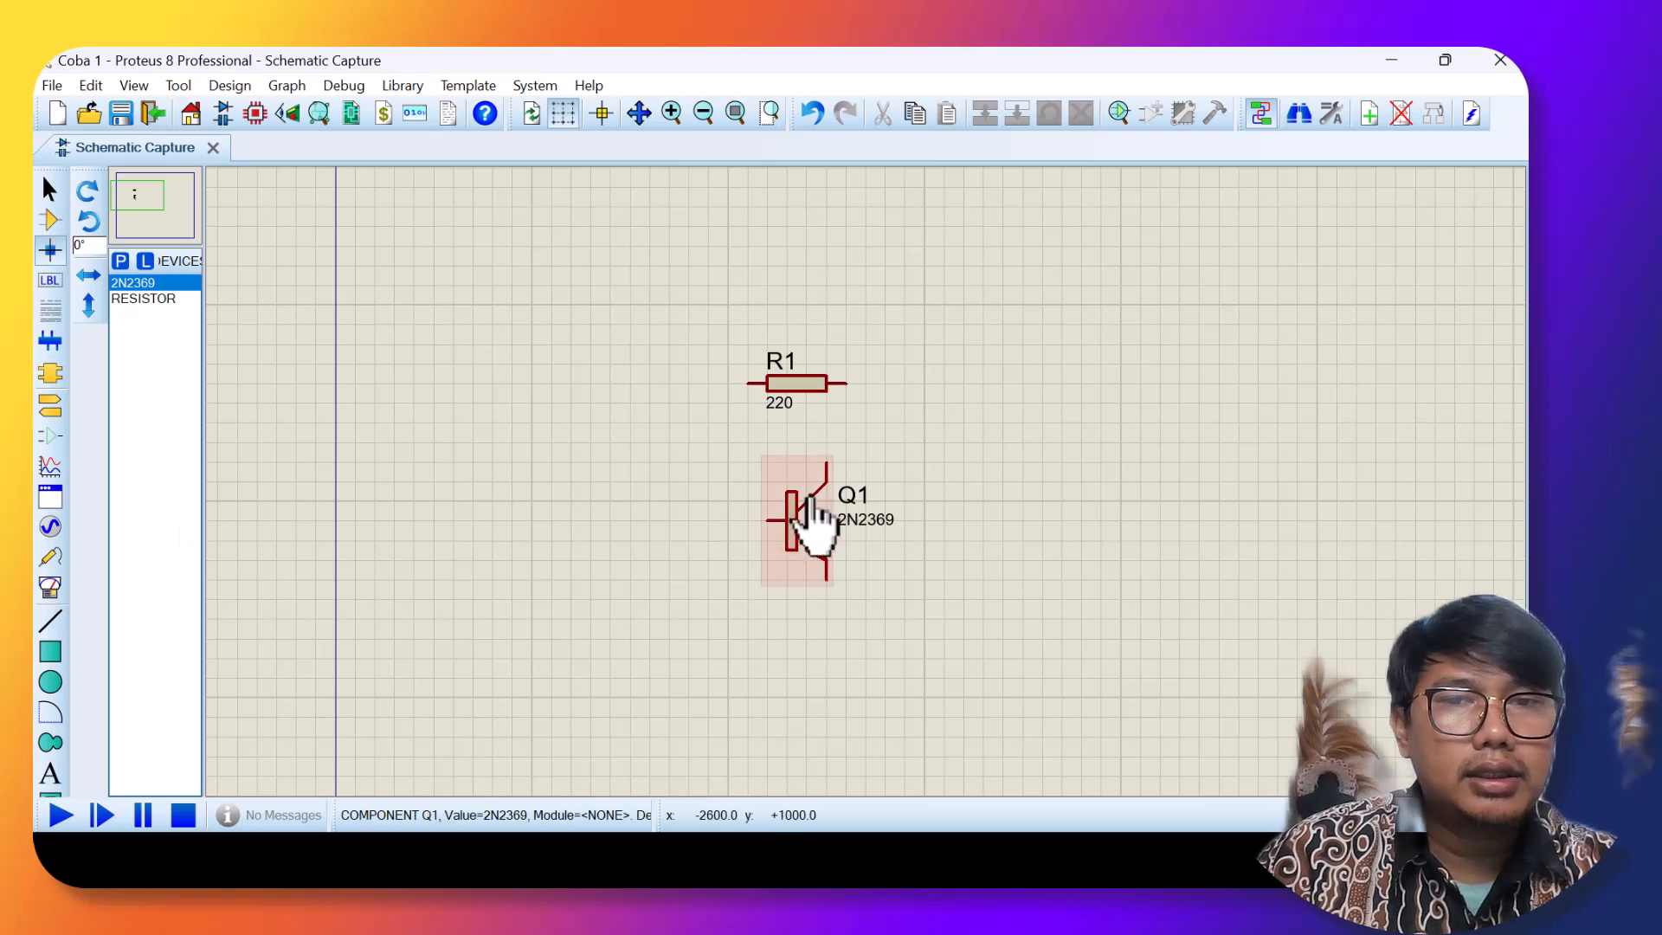
pyautogui.click(51, 283)
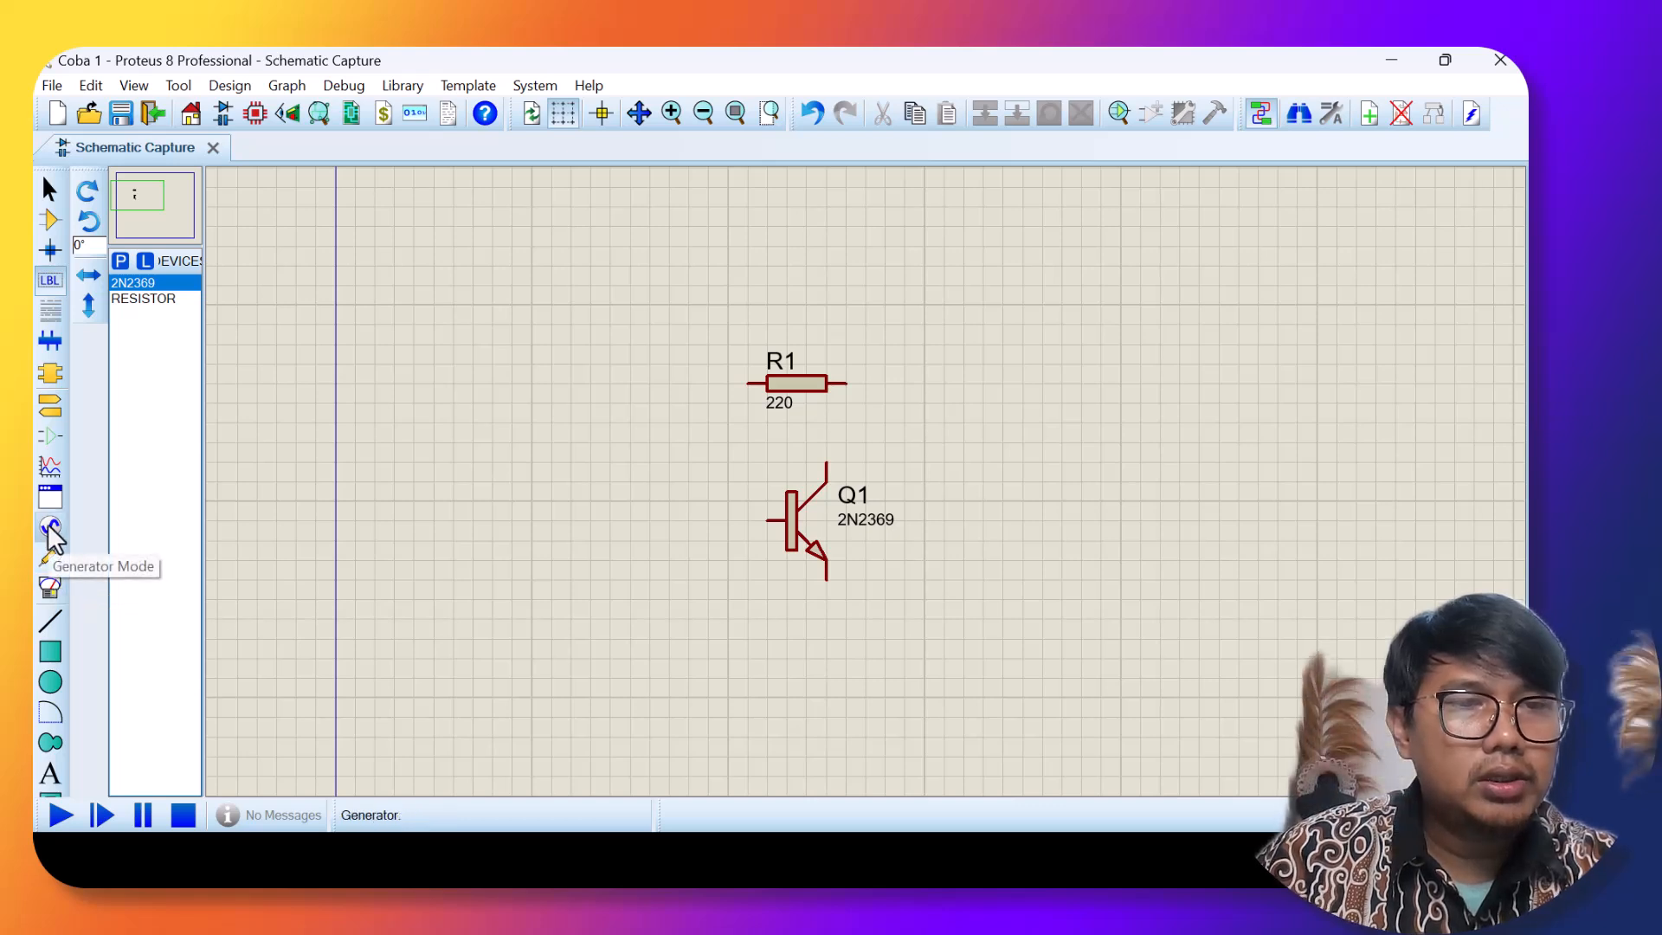
# Place an analogue graph to the left of resistor R1 and a digital graph directly below it.
pyautogui.click(51, 469)
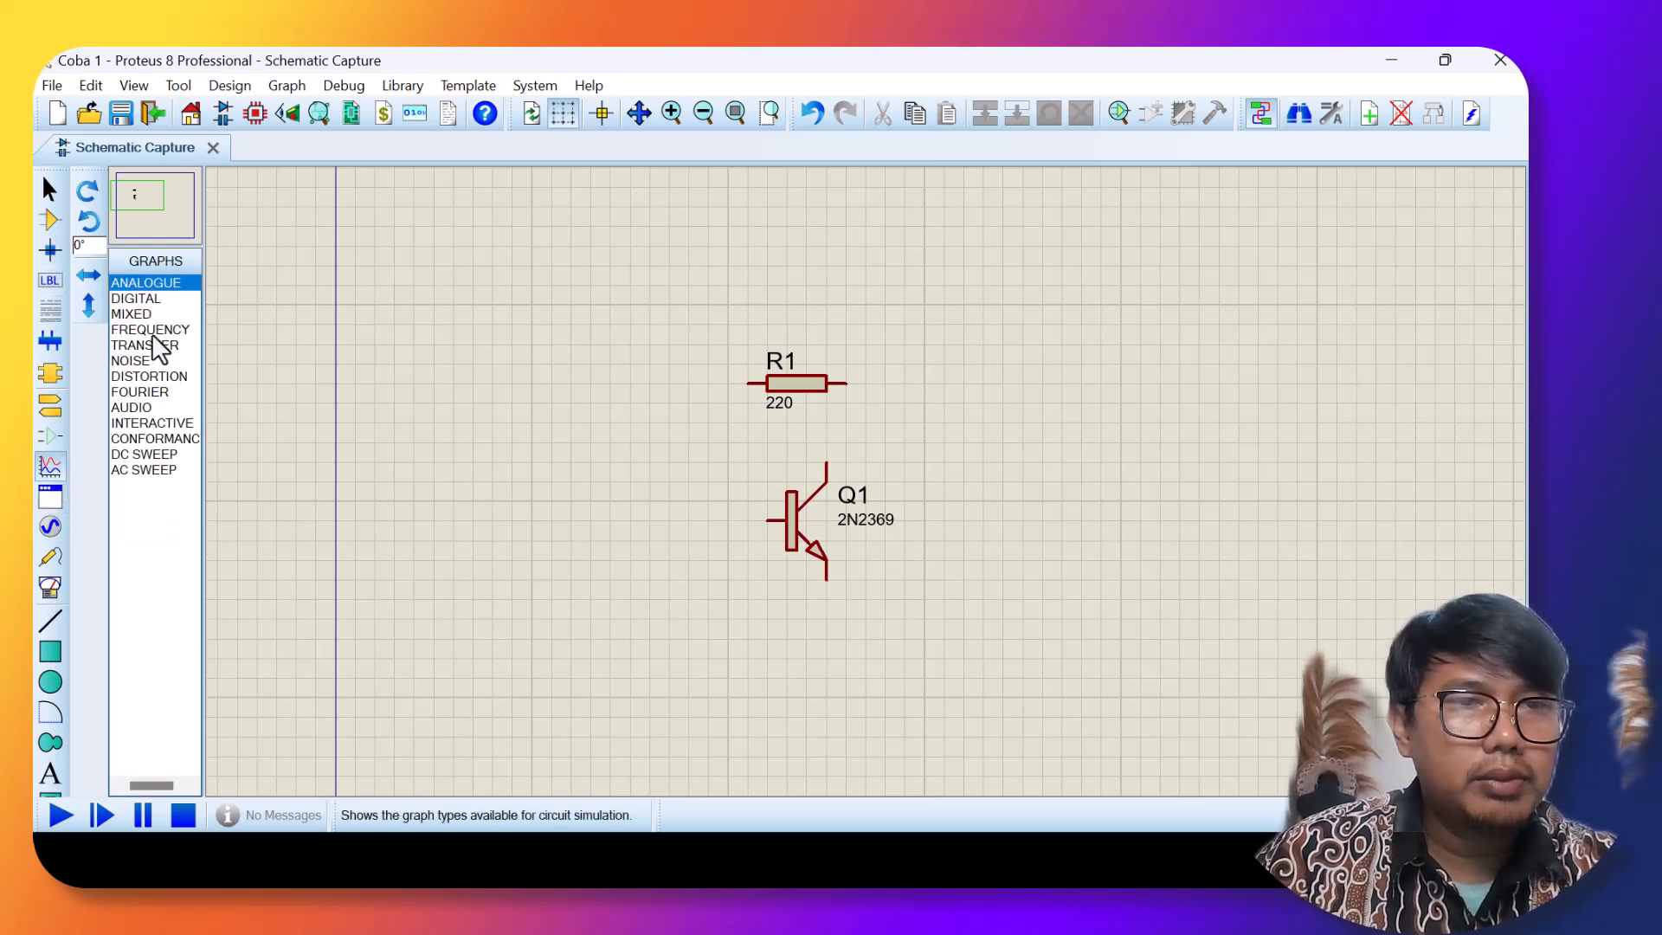
pyautogui.click(139, 298)
pyautogui.click(143, 283)
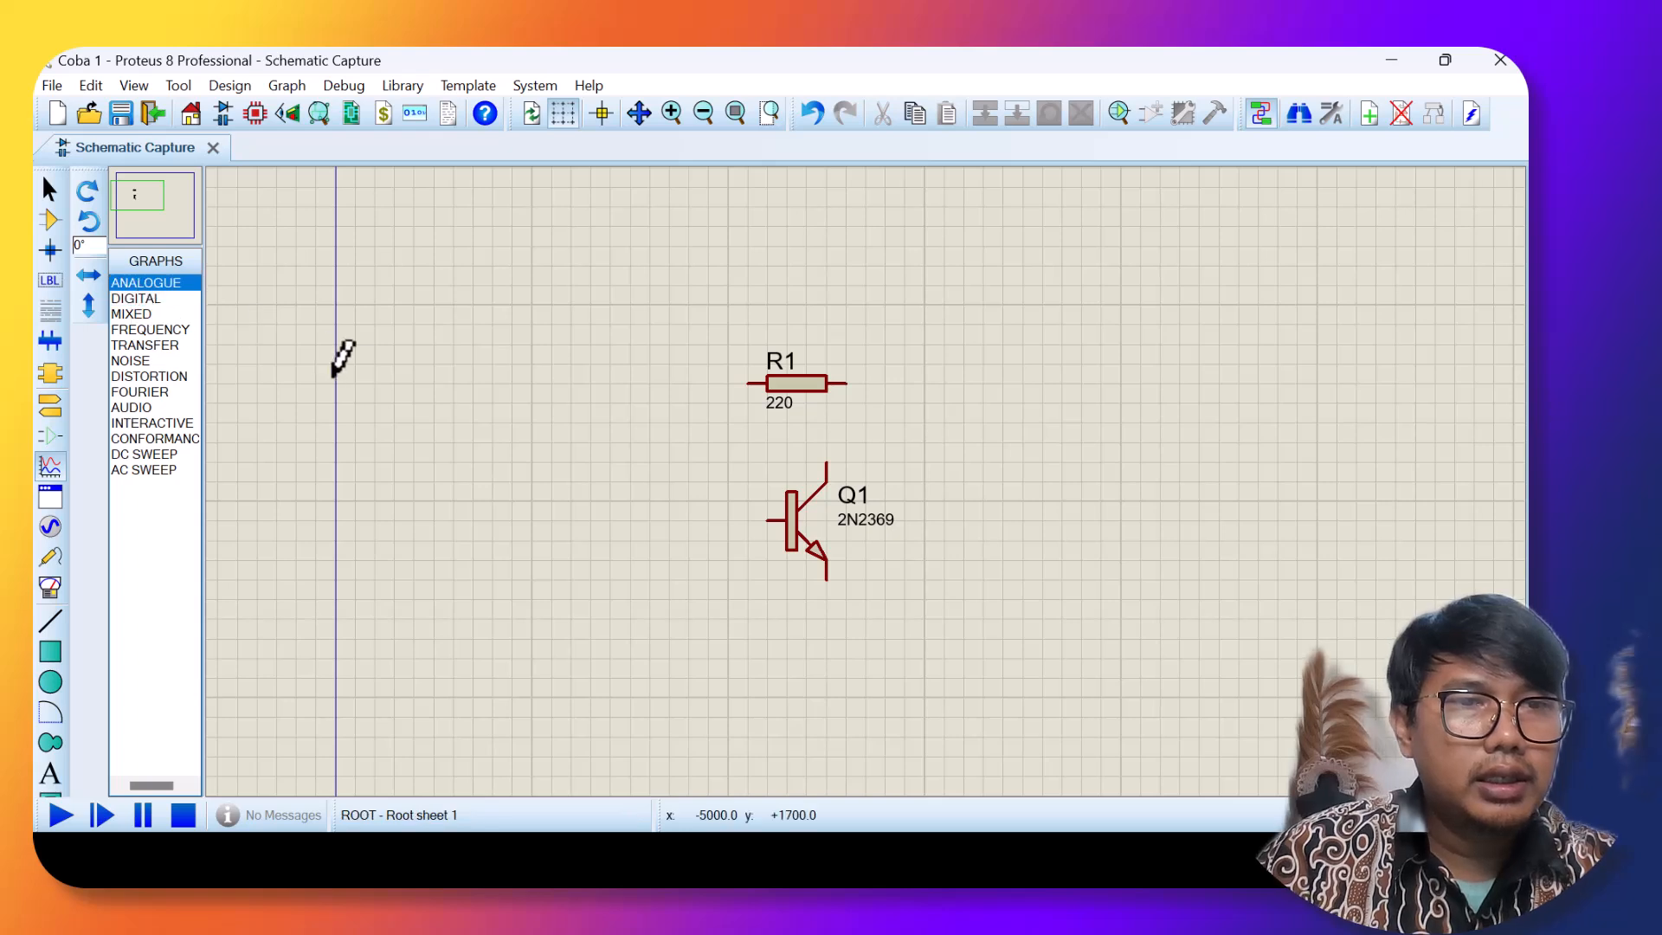
pyautogui.click(392, 381)
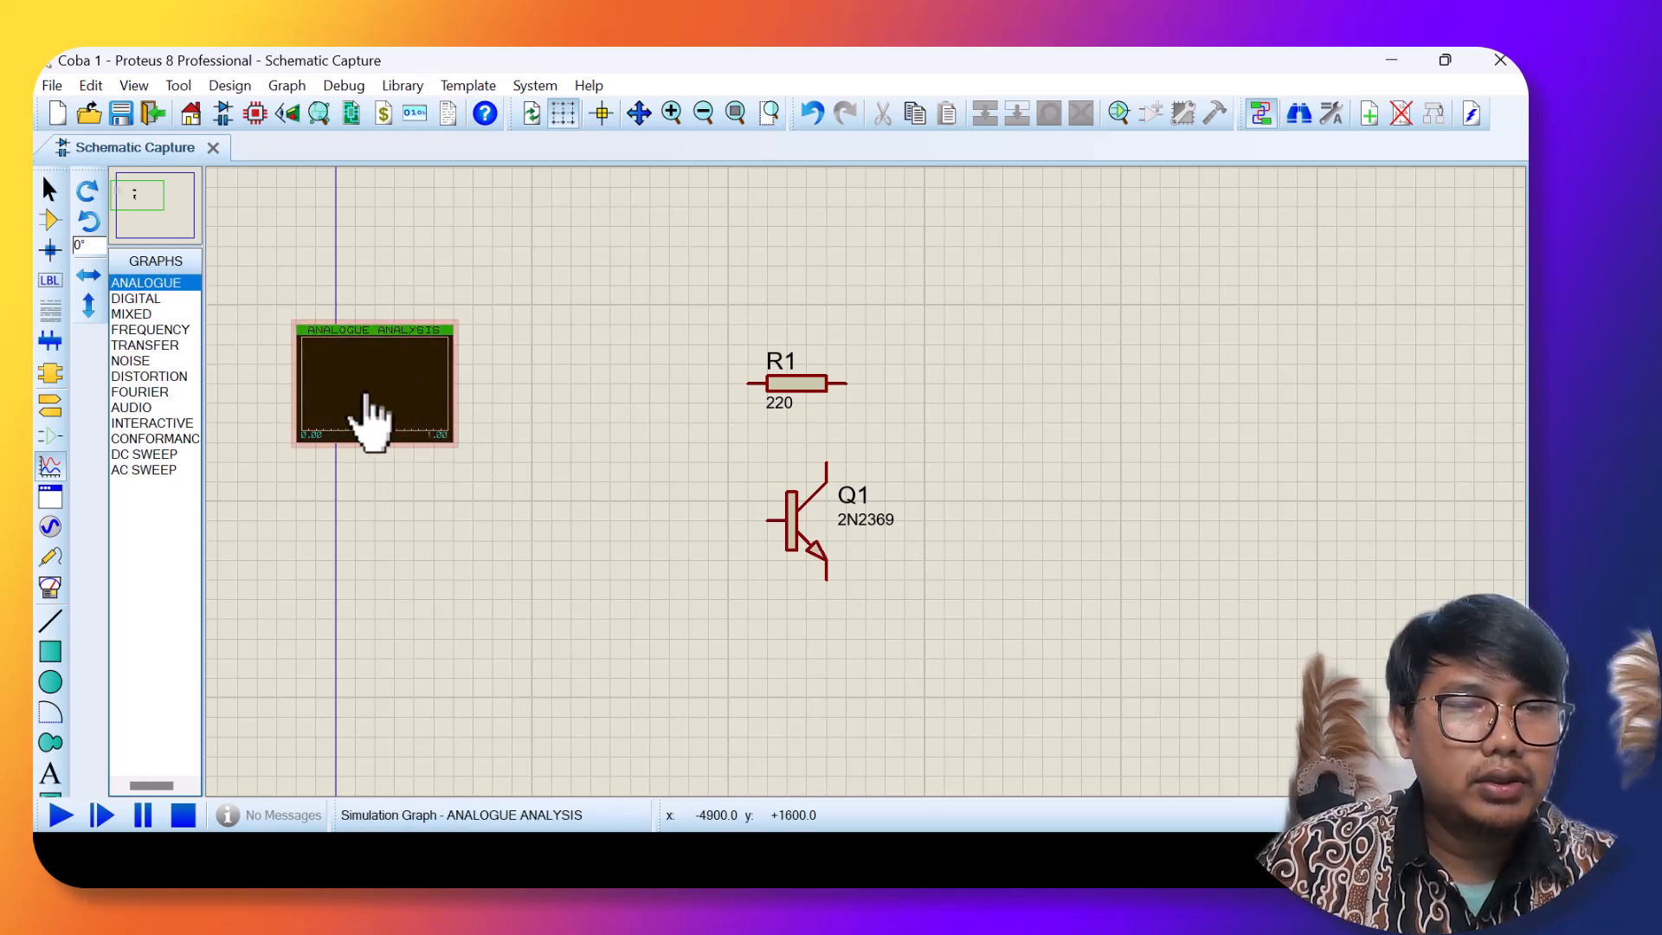
pyautogui.click(133, 300)
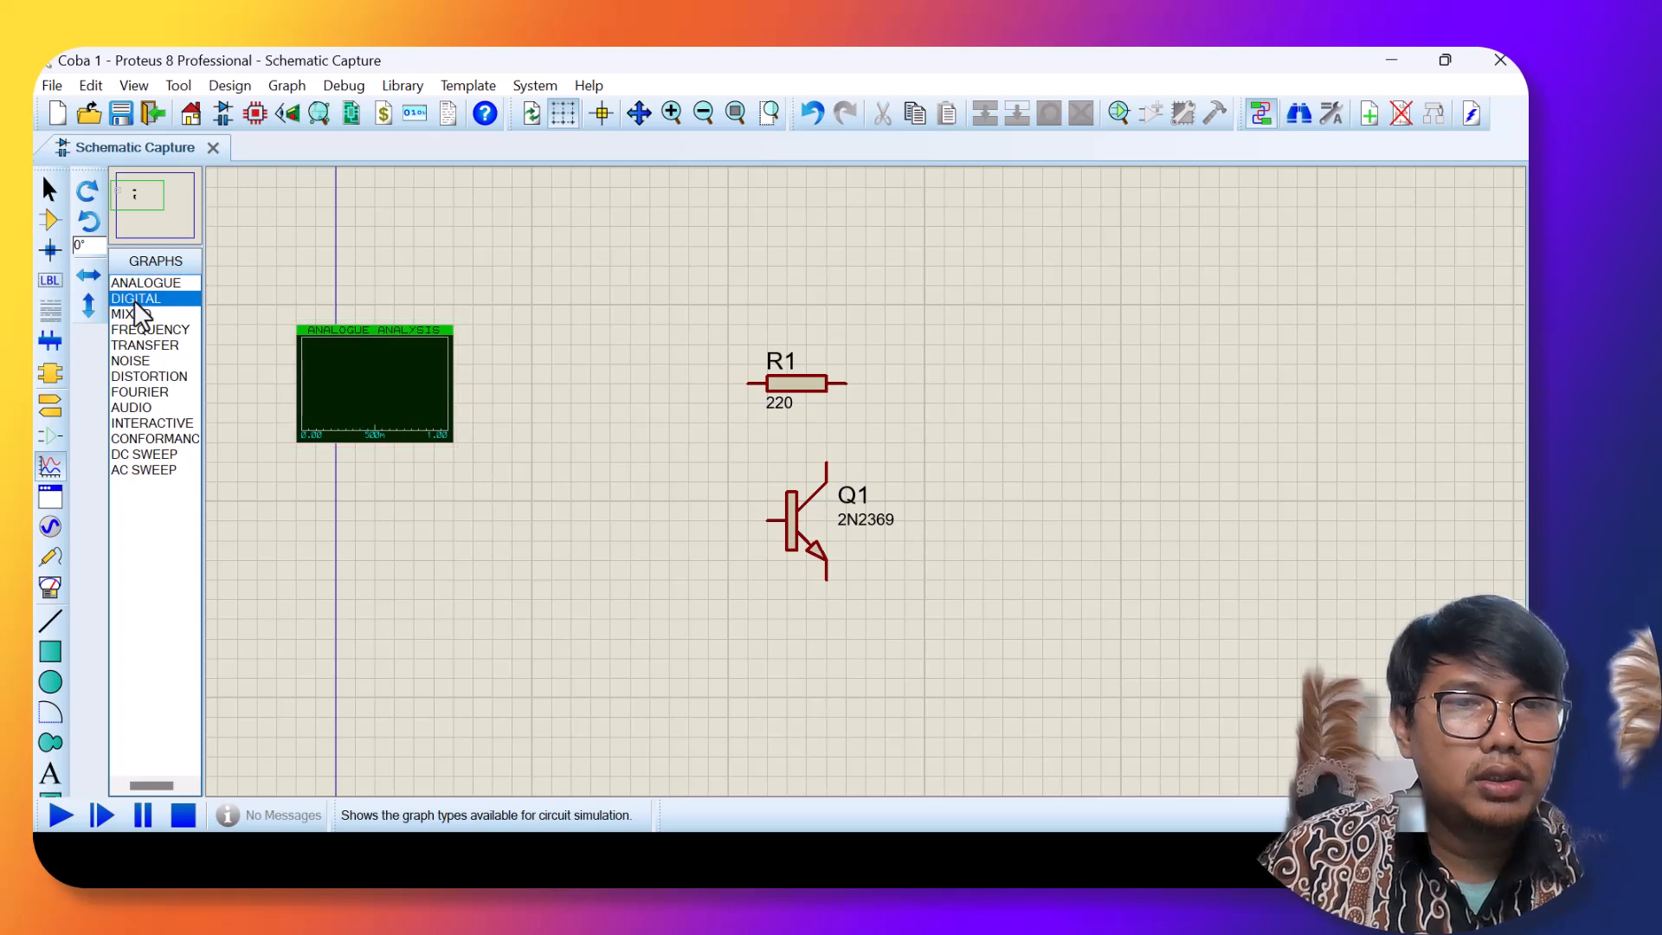
pyautogui.click(396, 564)
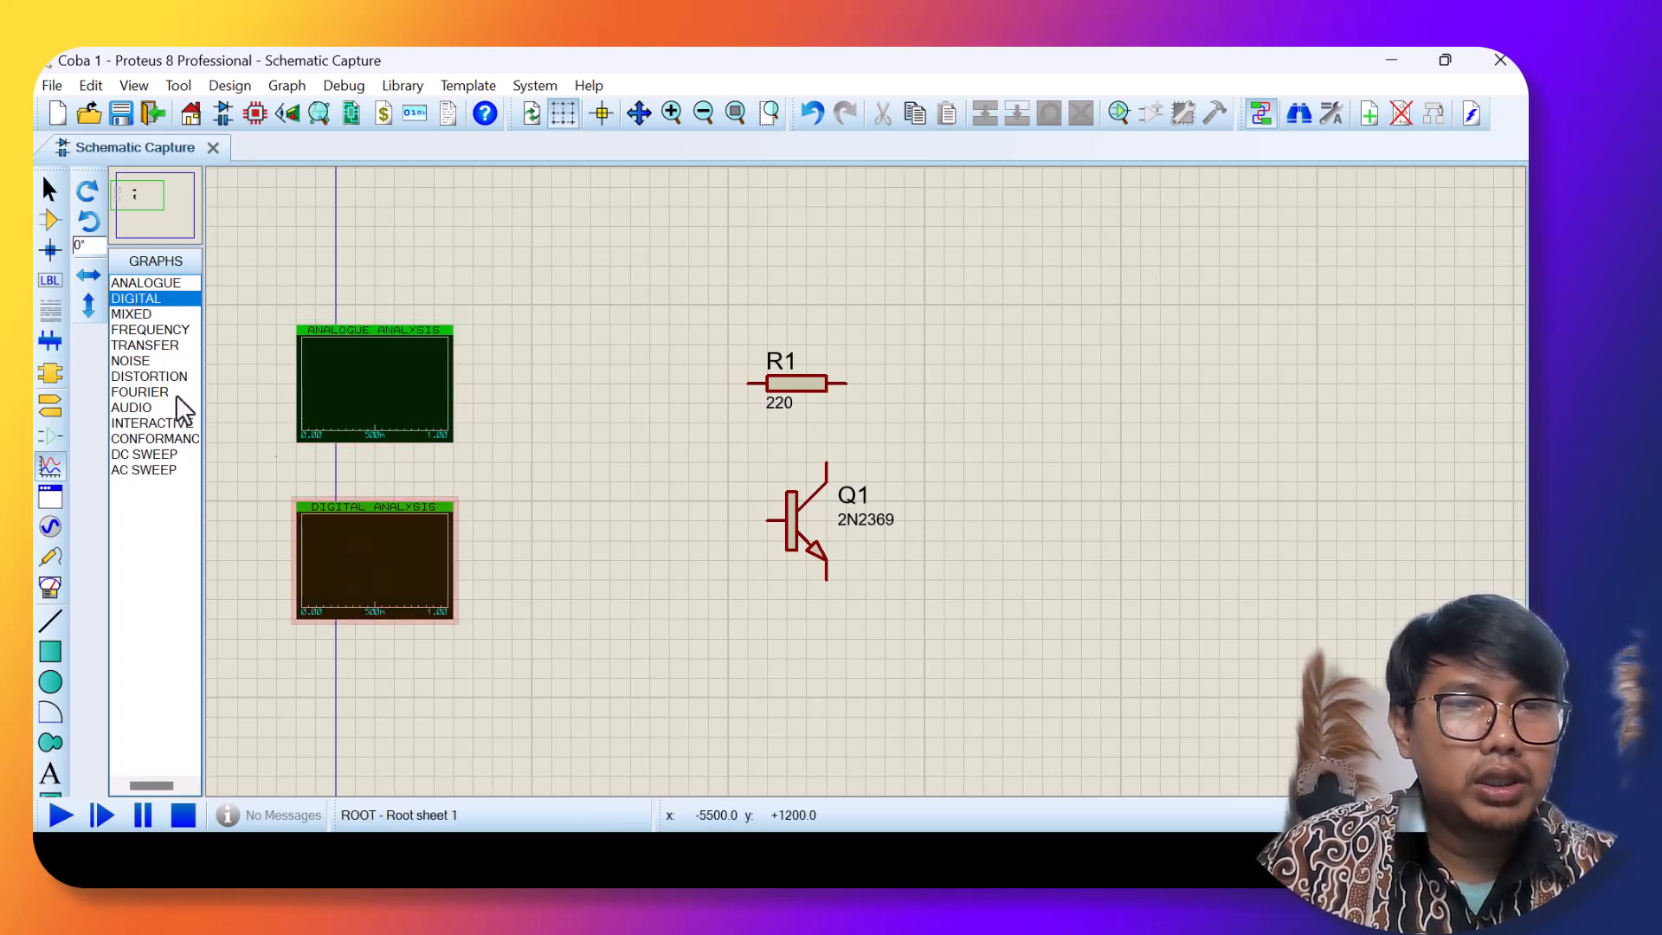
# Place a mixed graph below and left of the transistor and a frequency graph above and left of R1.
pyautogui.click(132, 314)
pyautogui.click(554, 701)
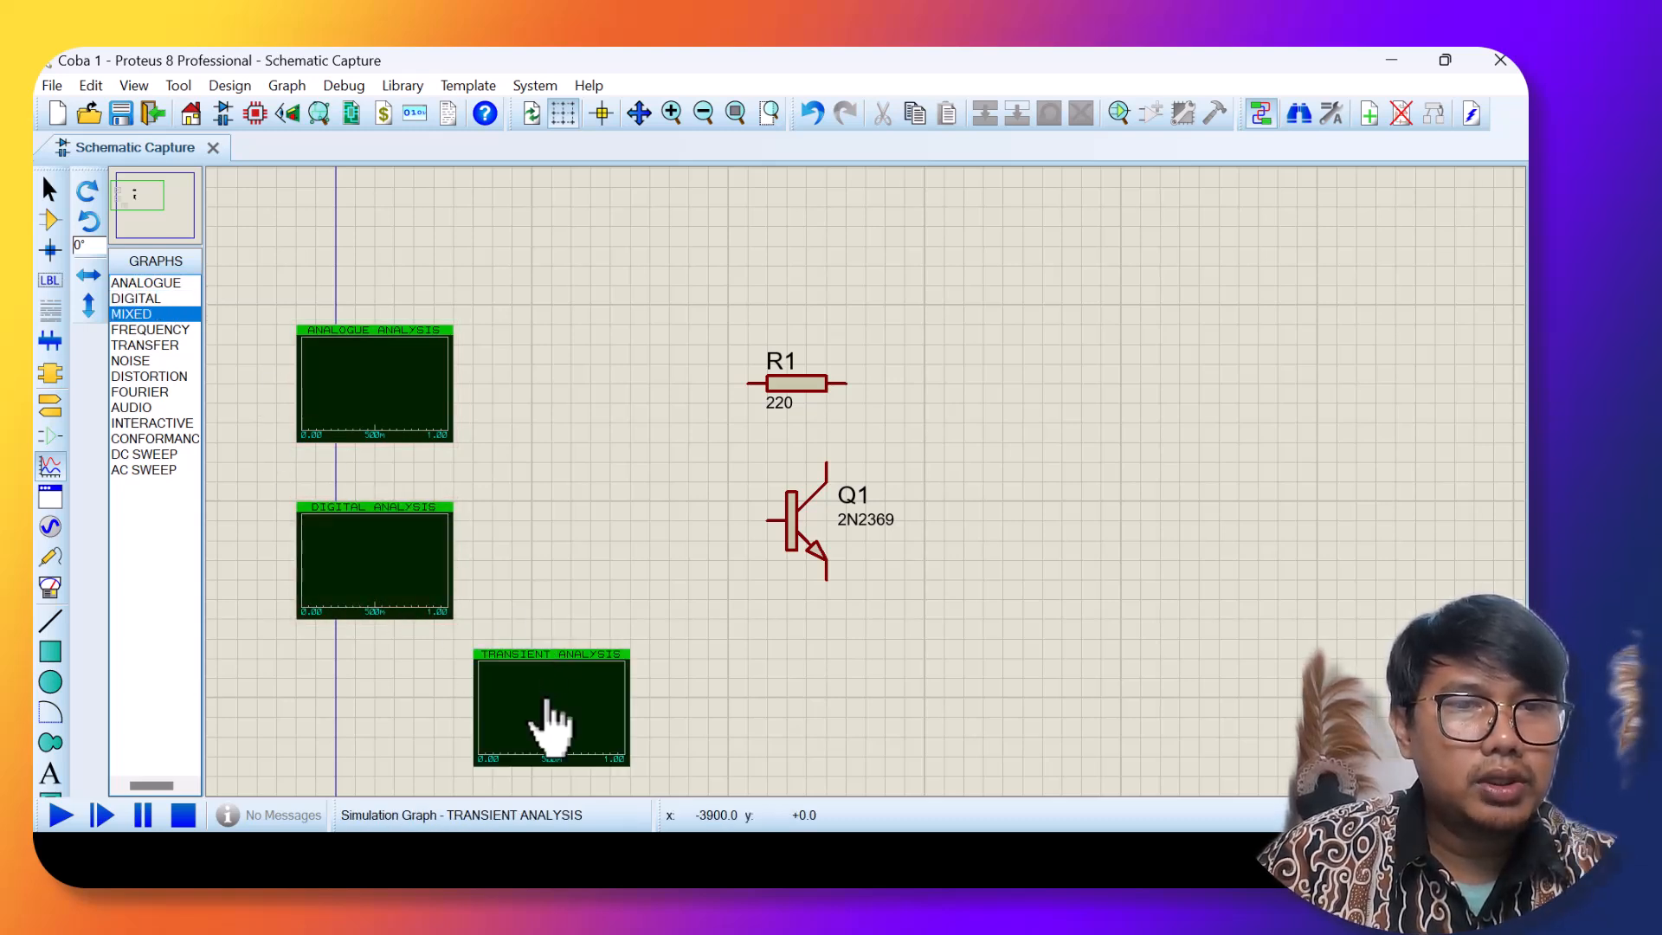
pyautogui.click(164, 330)
pyautogui.moveTo(688, 322); pyautogui.dragTo(514, 210)
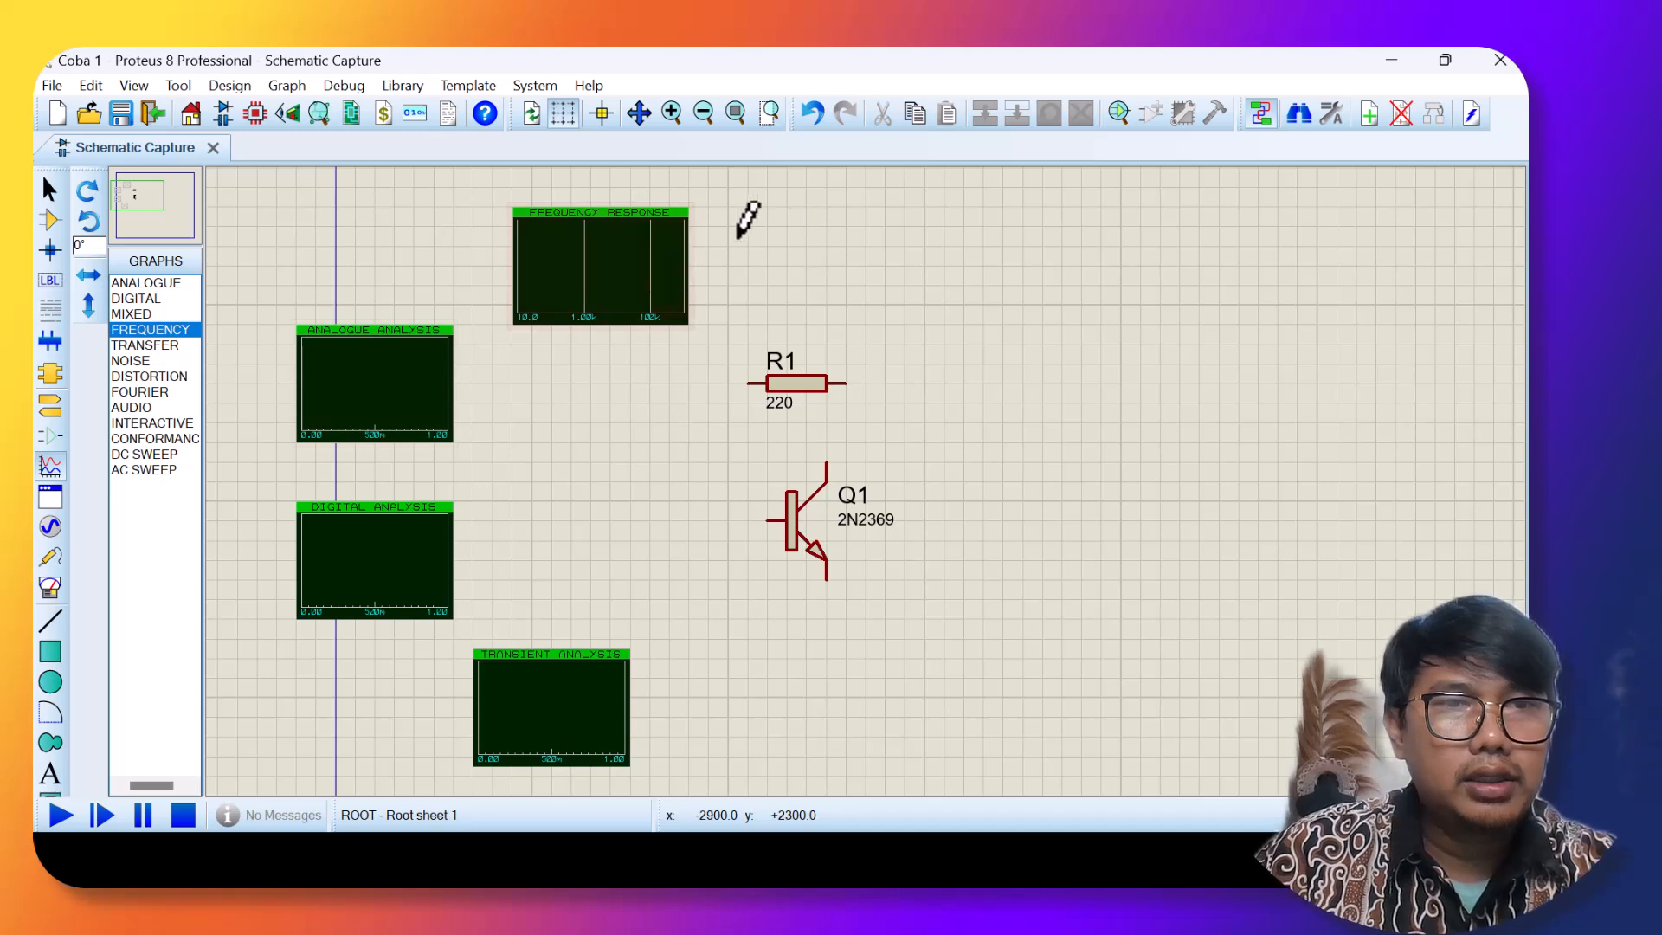
# Delete the frequency, analogue, digital and mixed graphs from the sheet.
pyautogui.click(574, 234)
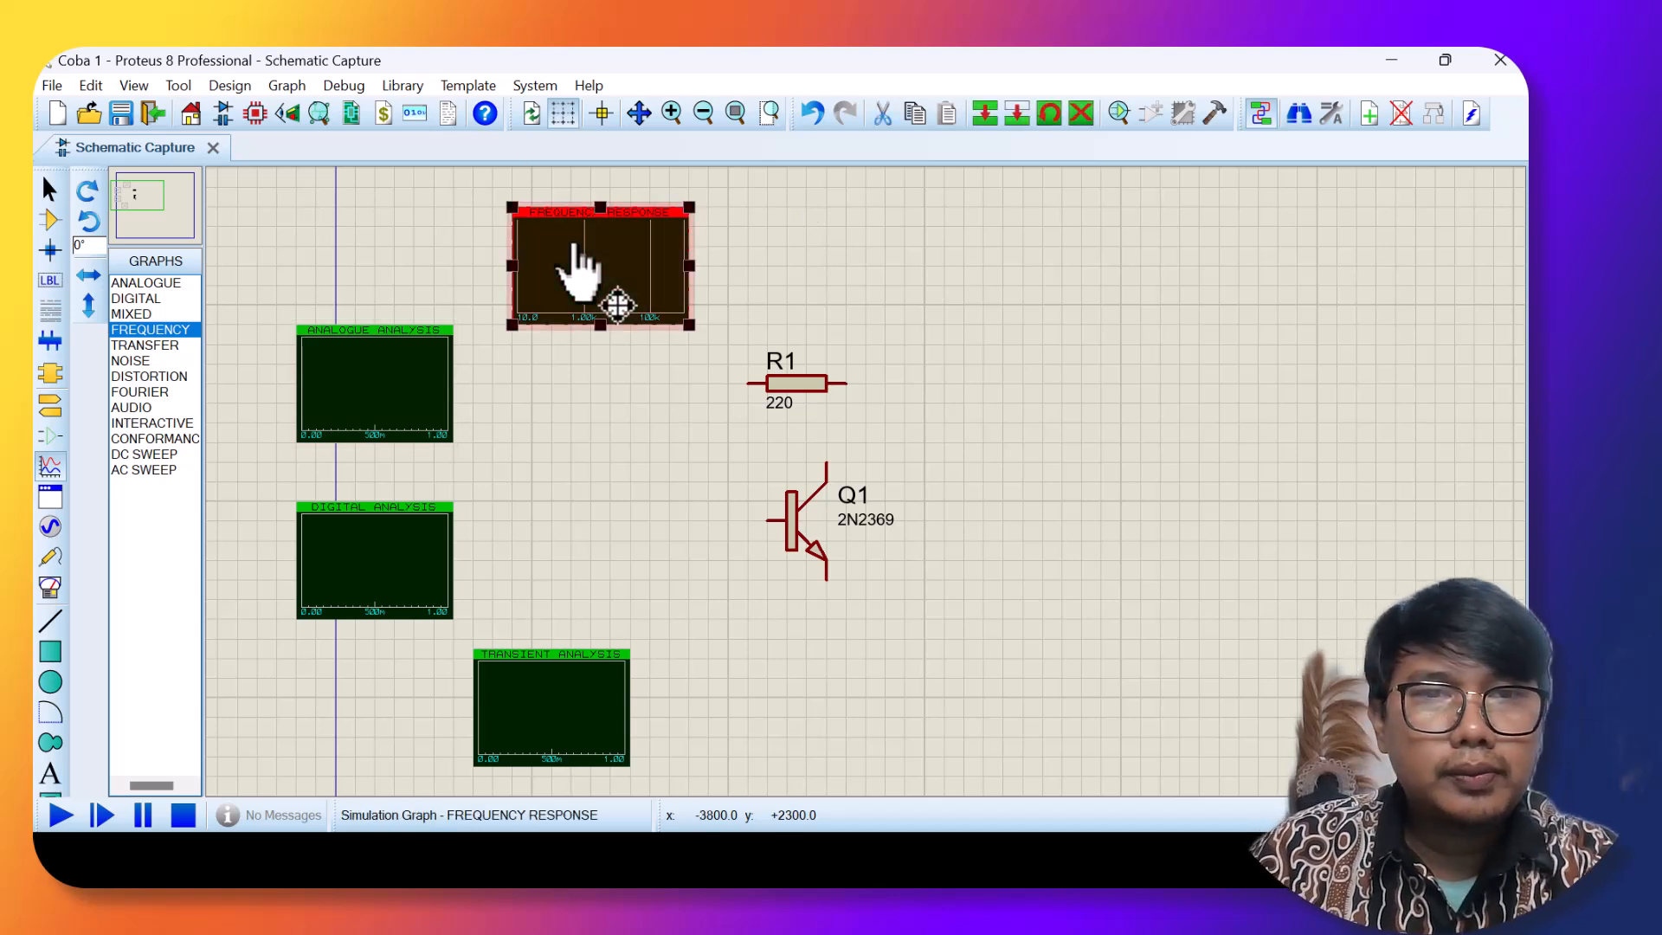
pyautogui.press('Delete')
pyautogui.click(385, 358)
pyautogui.press('Delete')
pyautogui.click(408, 586)
pyautogui.press('Delete')
pyautogui.click(557, 708)
pyautogui.press('Delete')
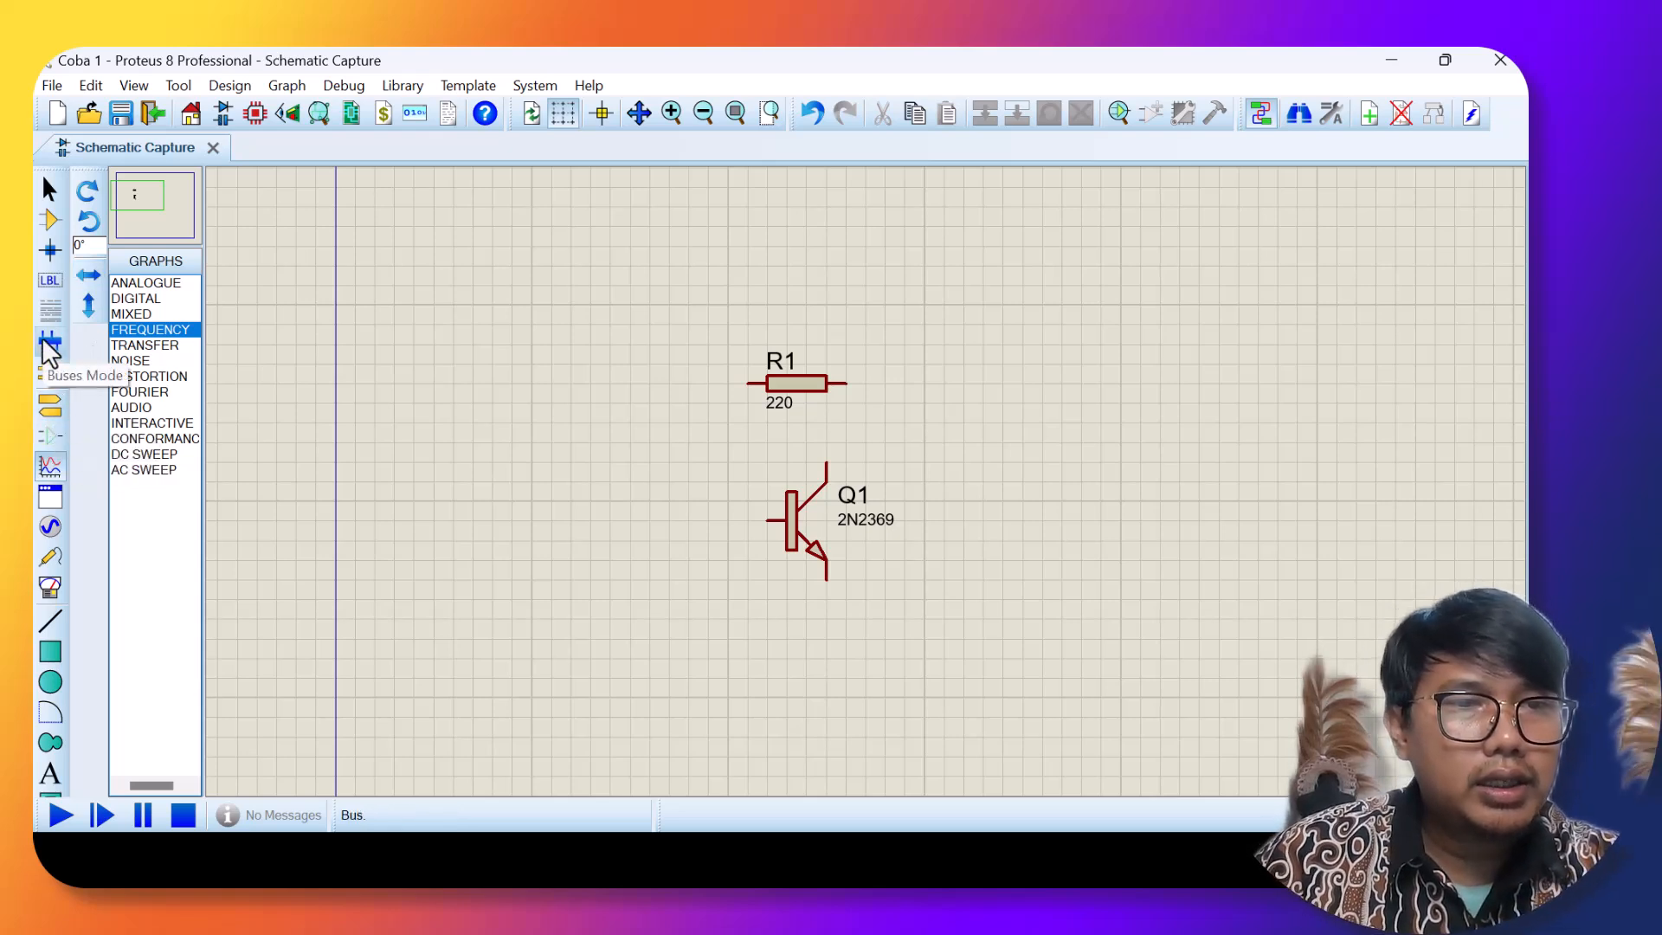
# Examine the available generator, graph, terminal and port types.
pyautogui.click(52, 529)
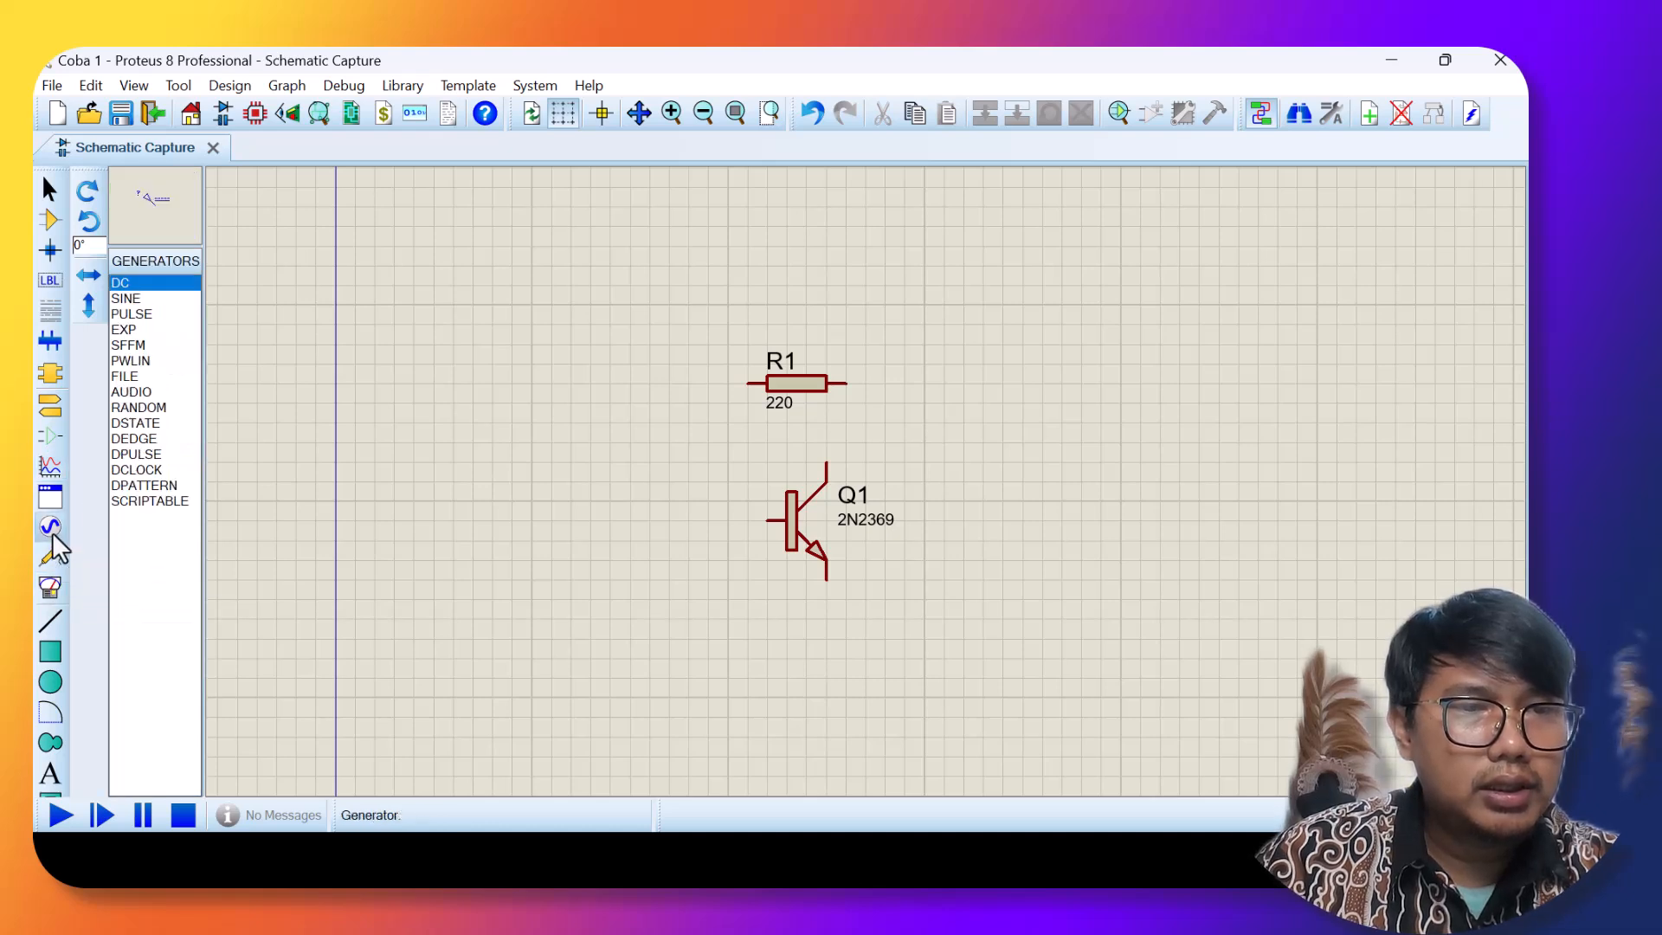
pyautogui.click(130, 299)
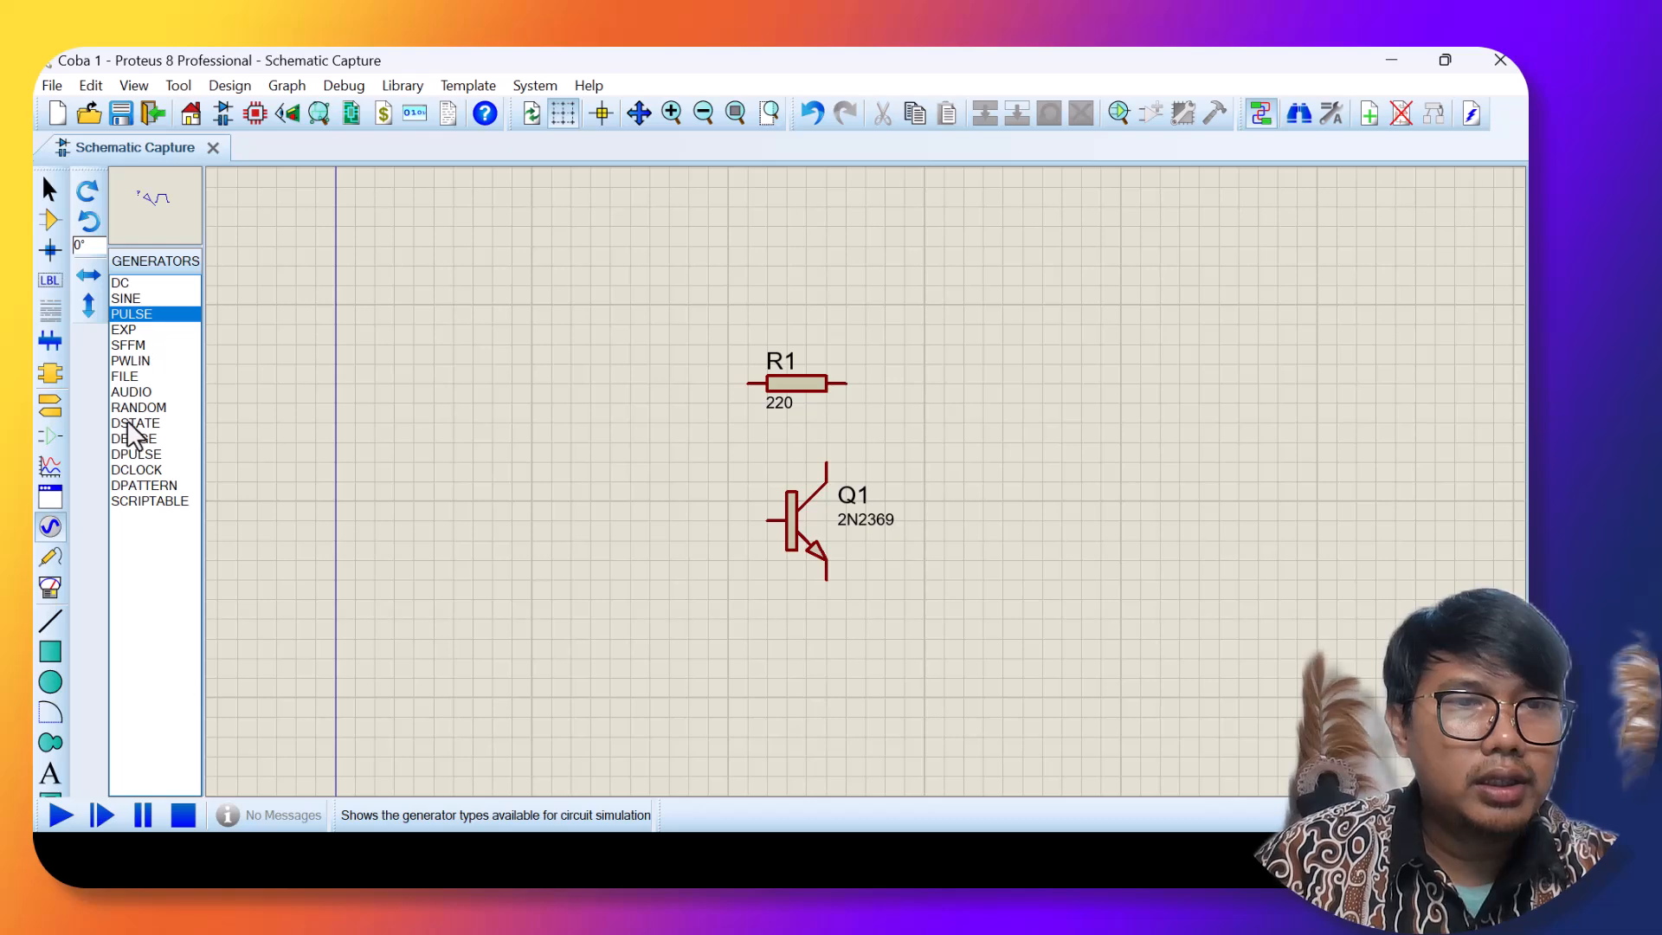
pyautogui.click(51, 465)
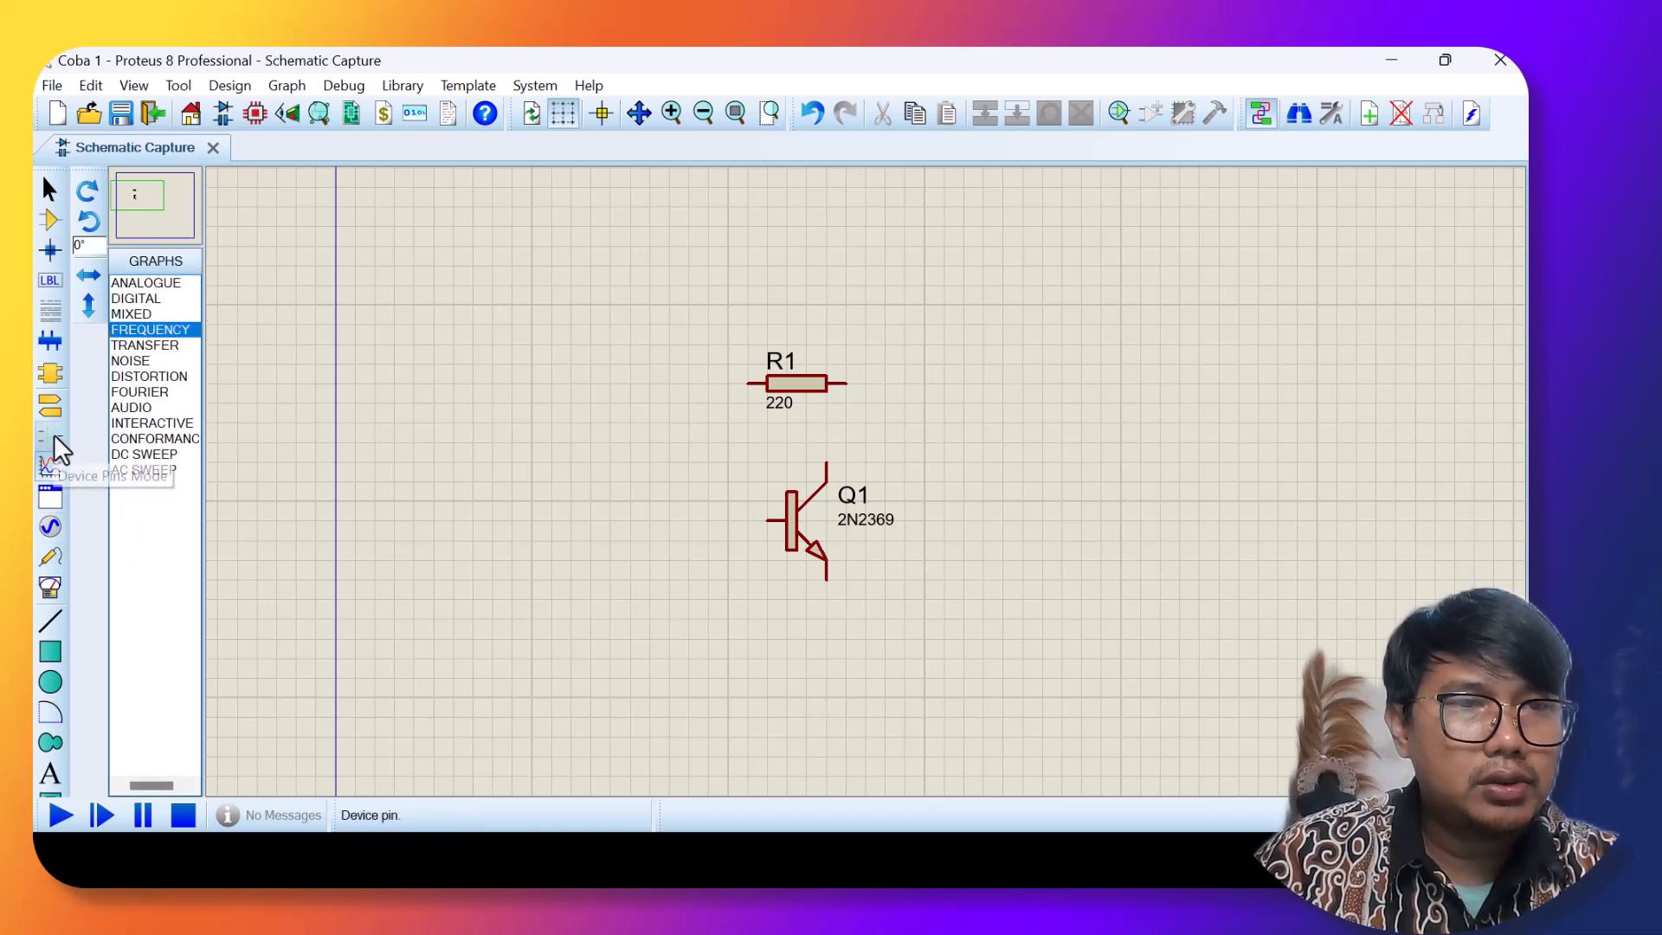
pyautogui.click(55, 434)
pyautogui.click(53, 407)
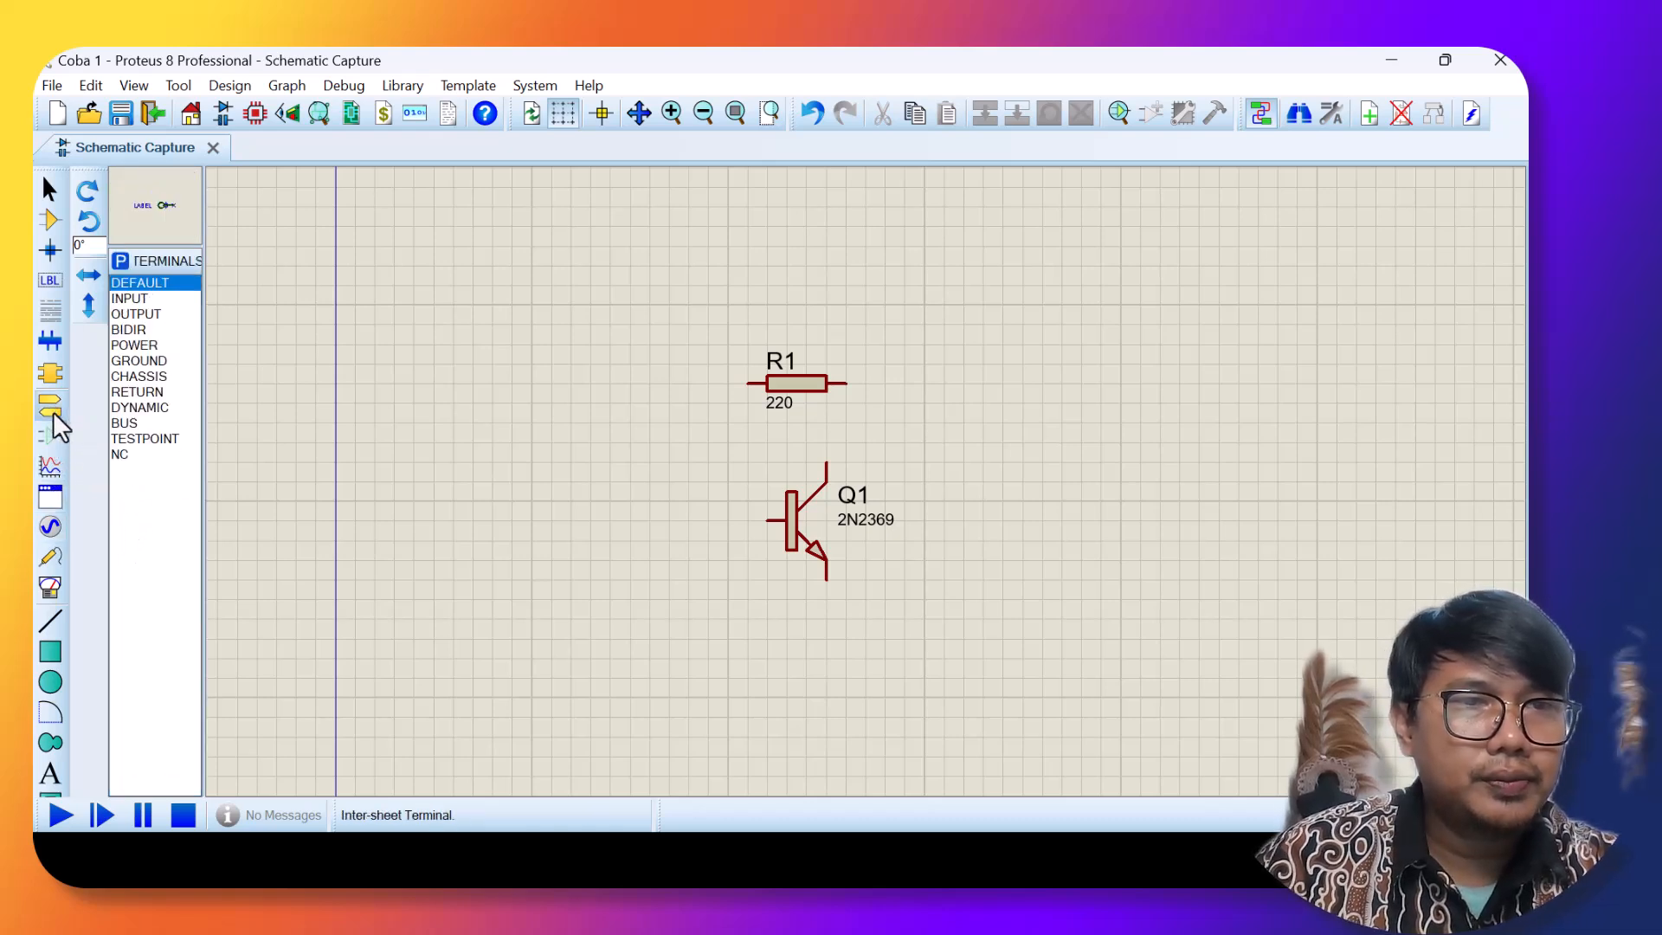
pyautogui.click(59, 367)
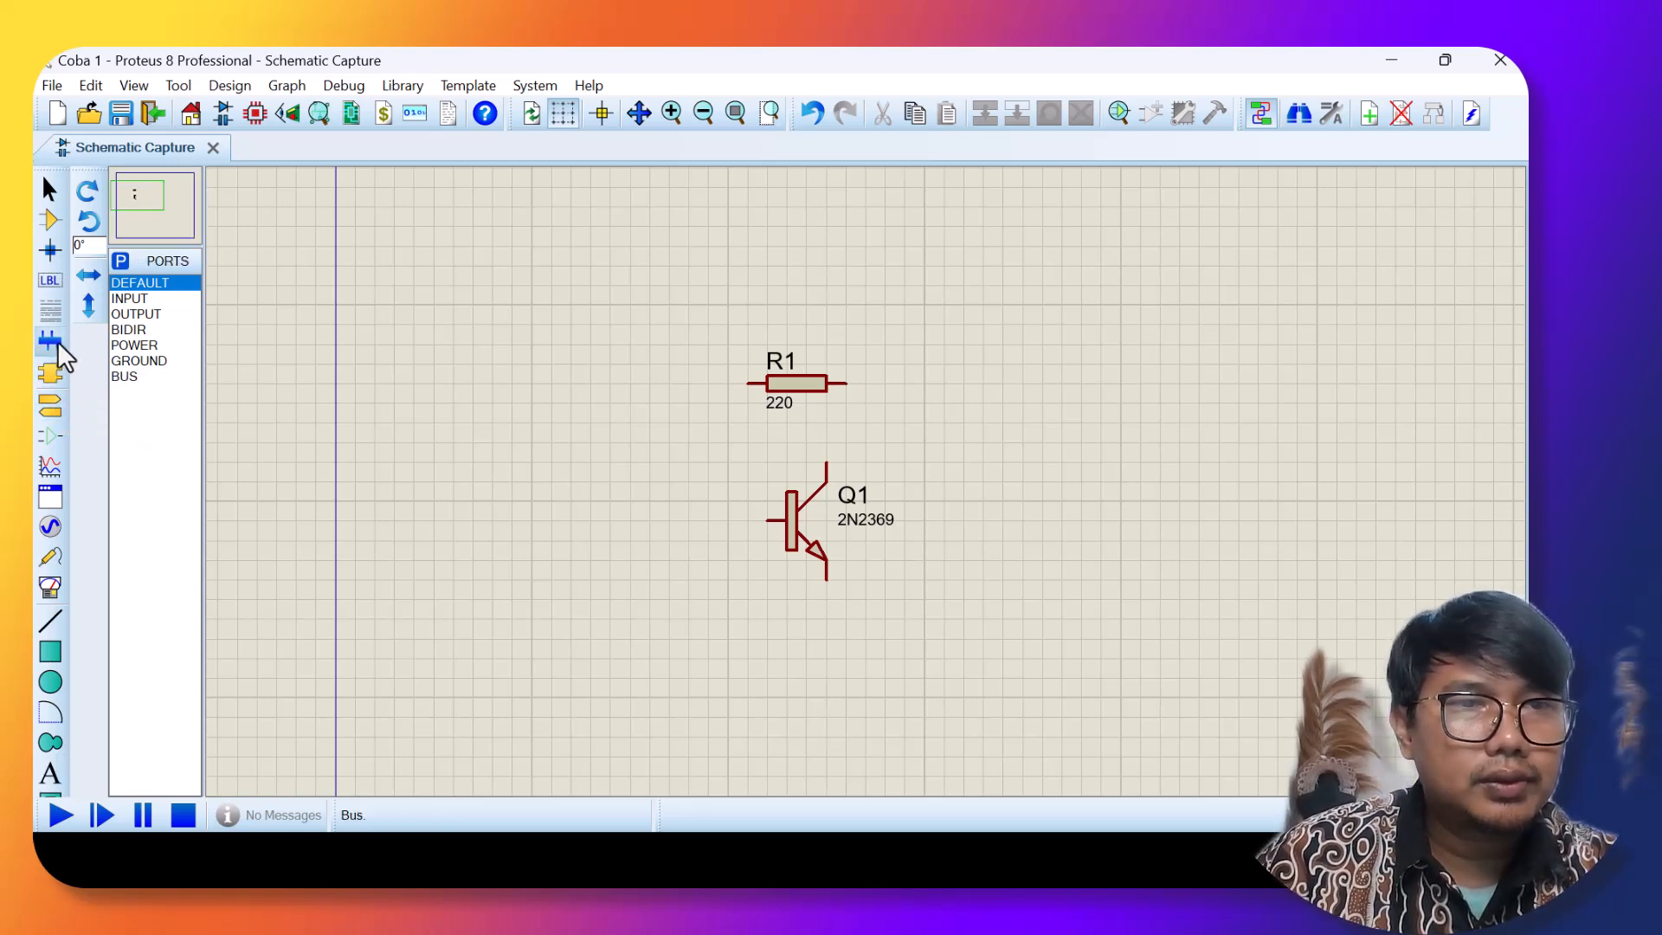
# Wire the right pin of R1 to the collector of Q1 and its left pin to the base.
pyautogui.click(52, 277)
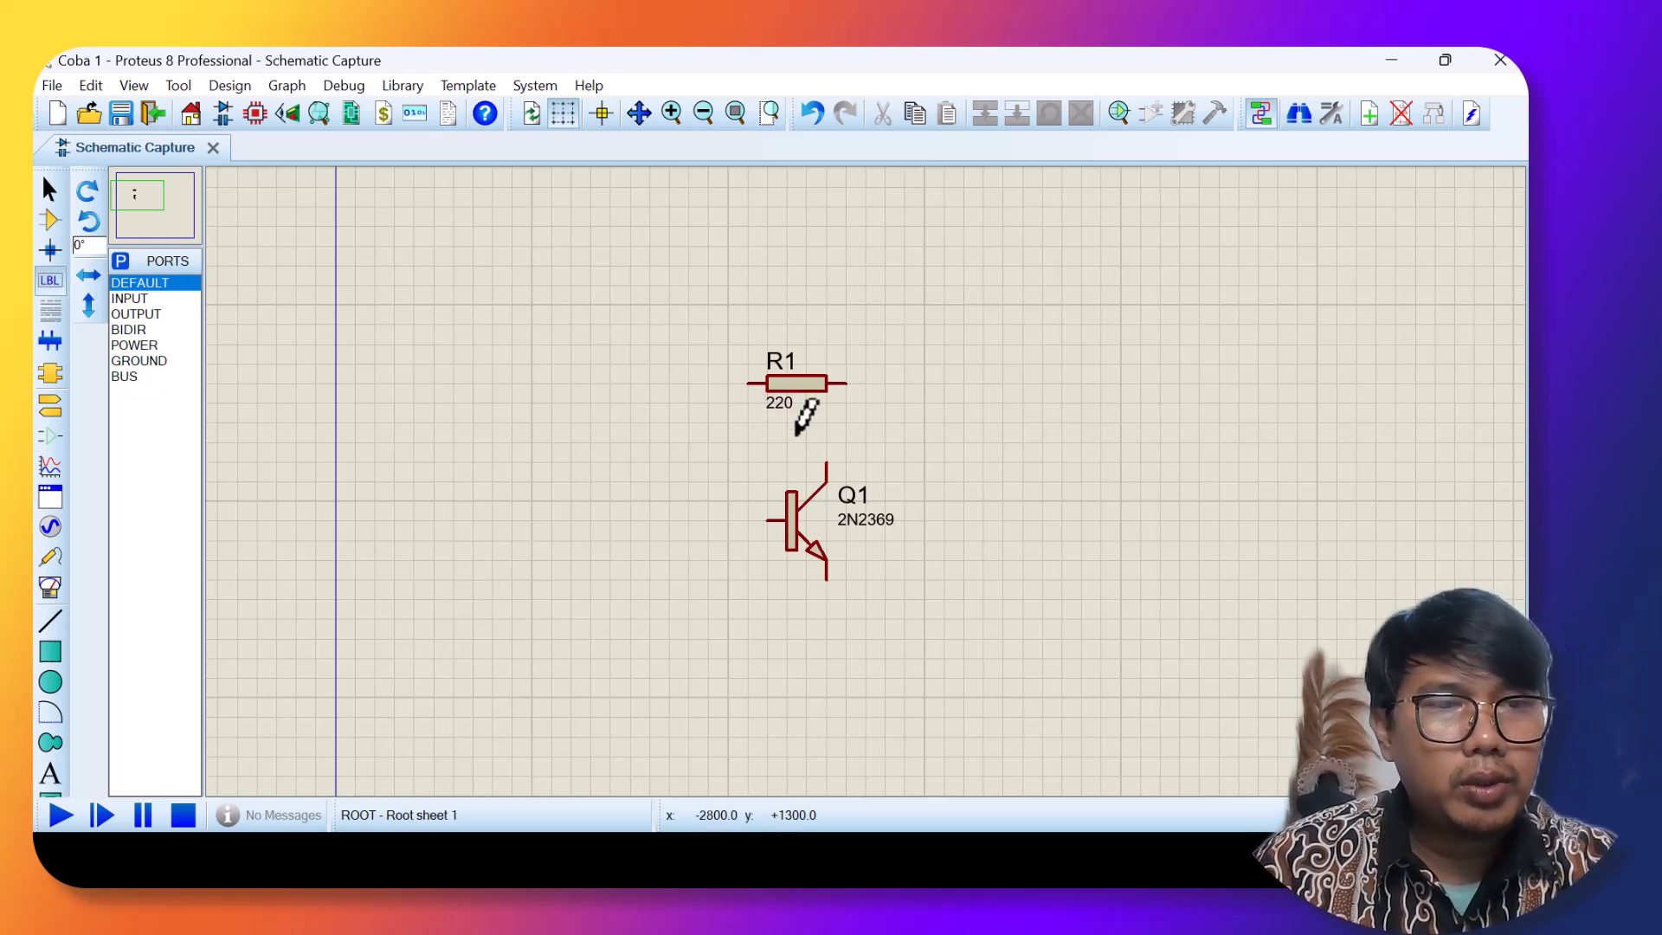
pyautogui.click(847, 383)
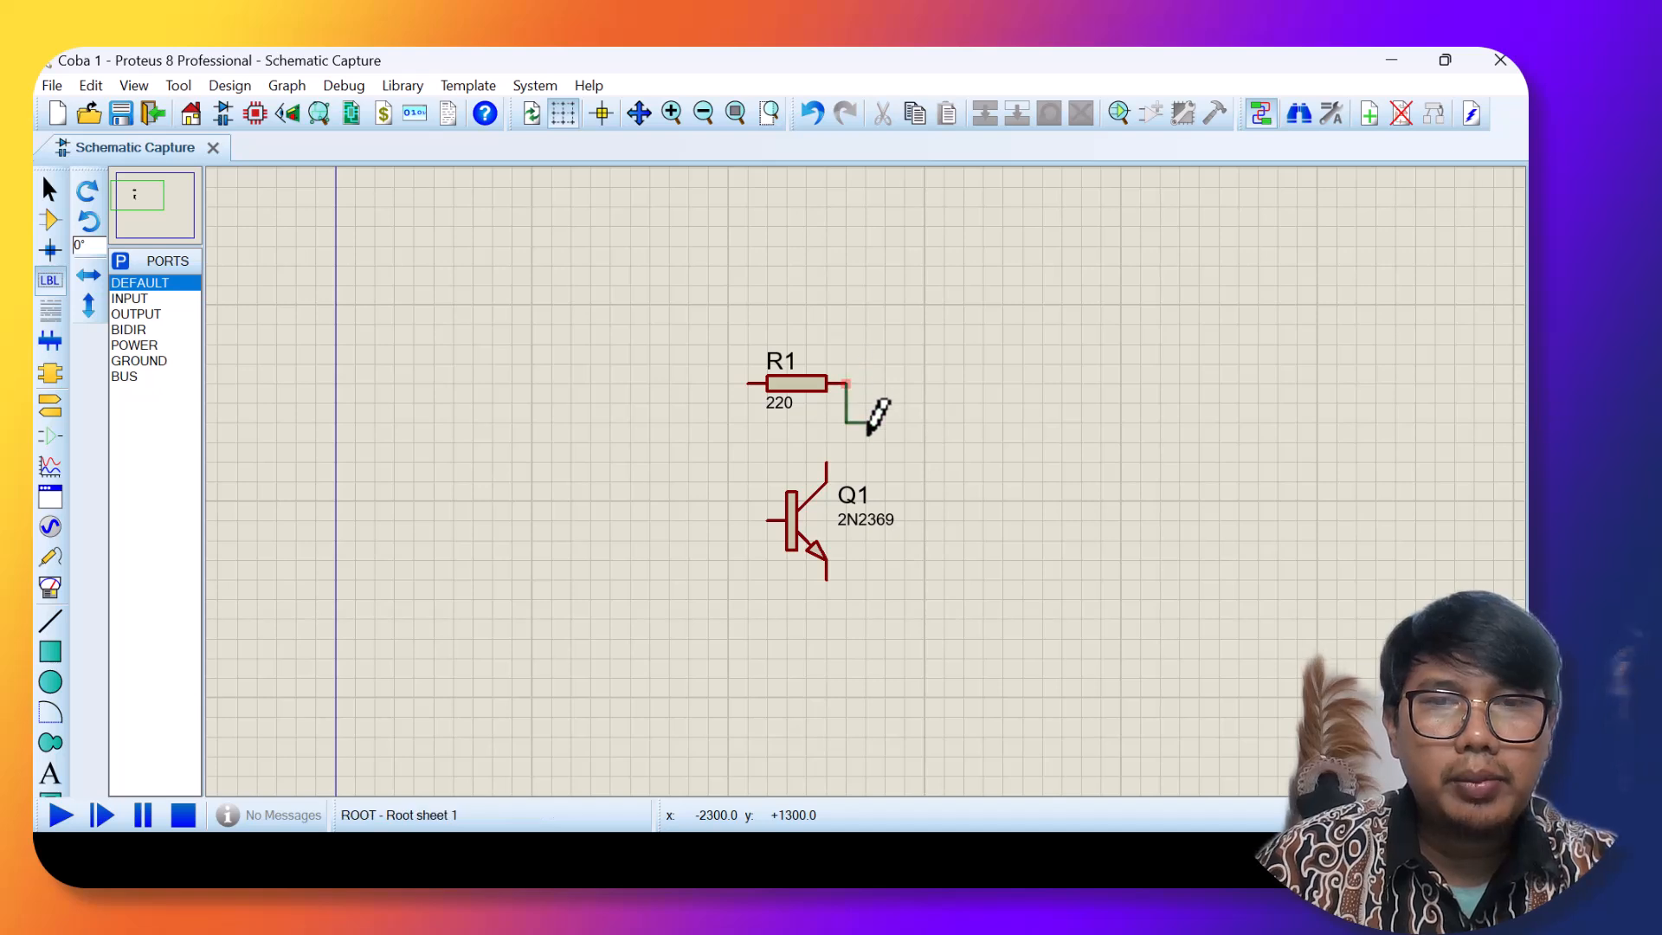
pyautogui.click(827, 462)
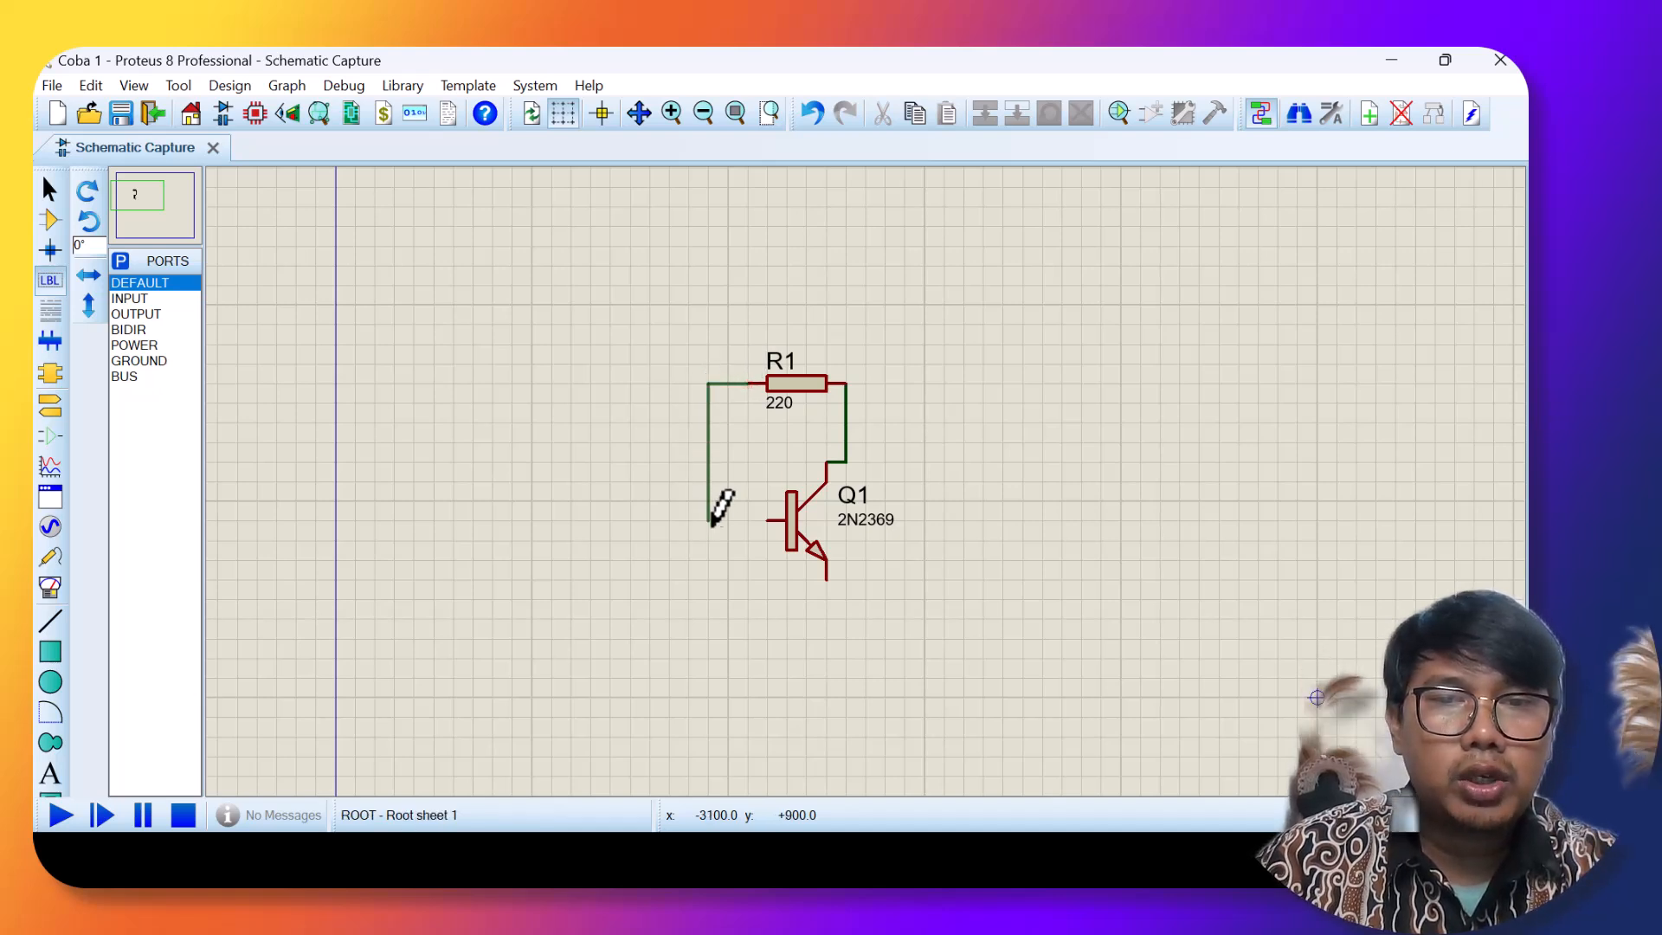
pyautogui.click(769, 520)
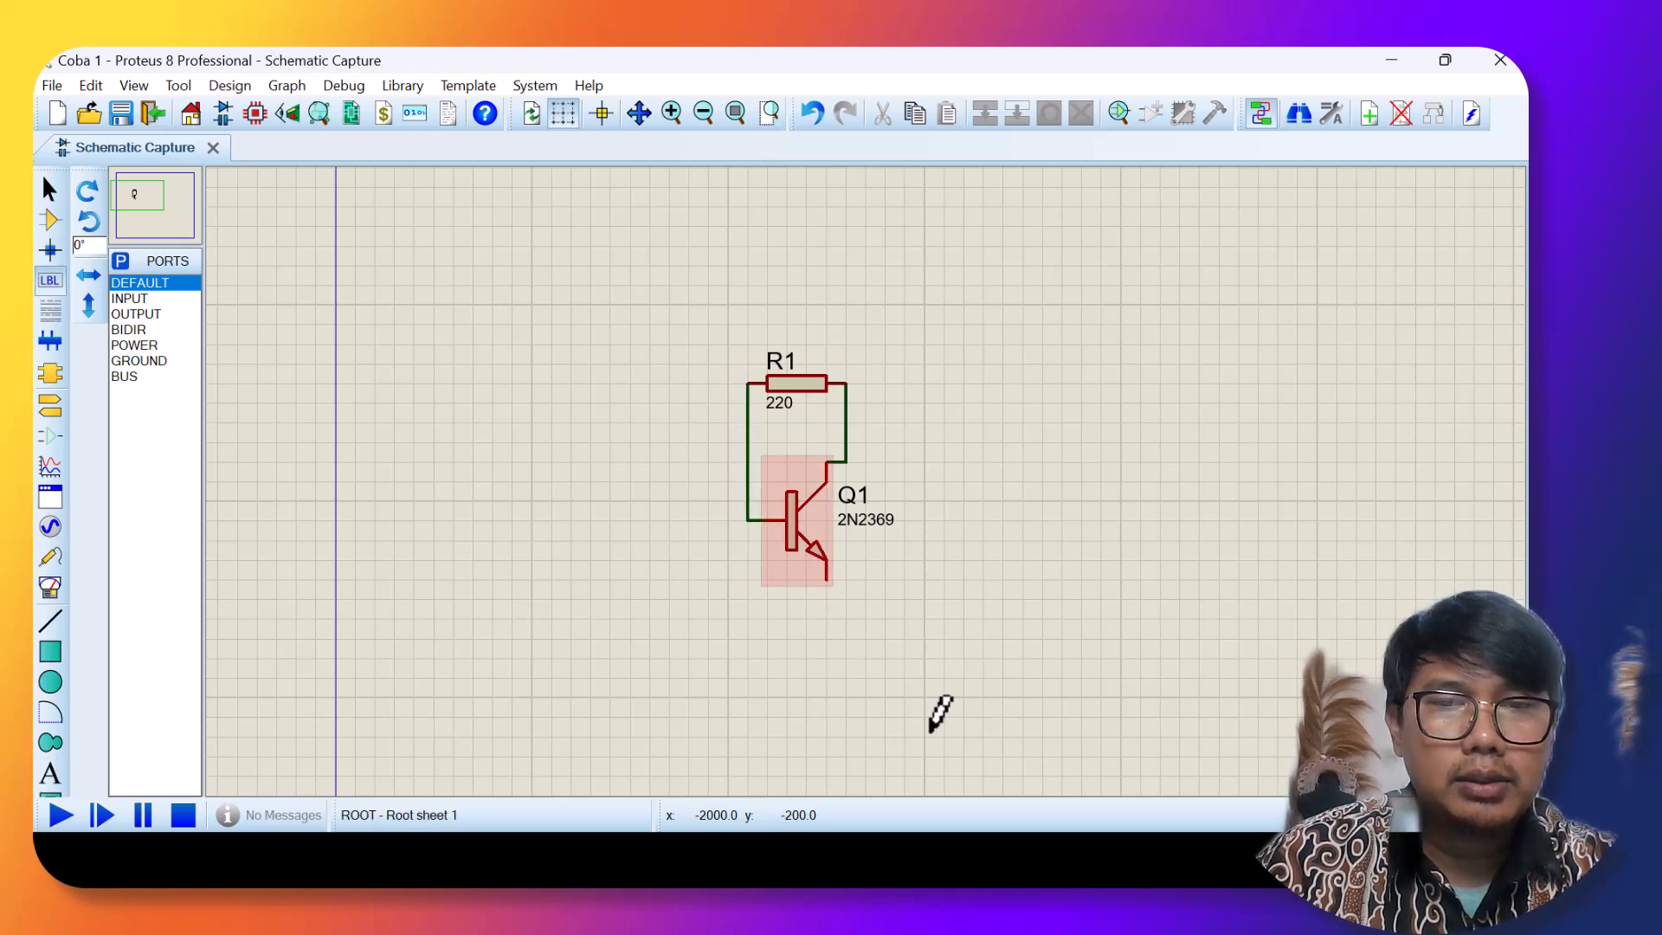
# Wire the emitter of Q1 back to the base wire, routing it below and around the left side of the transistor.
pyautogui.click(827, 579)
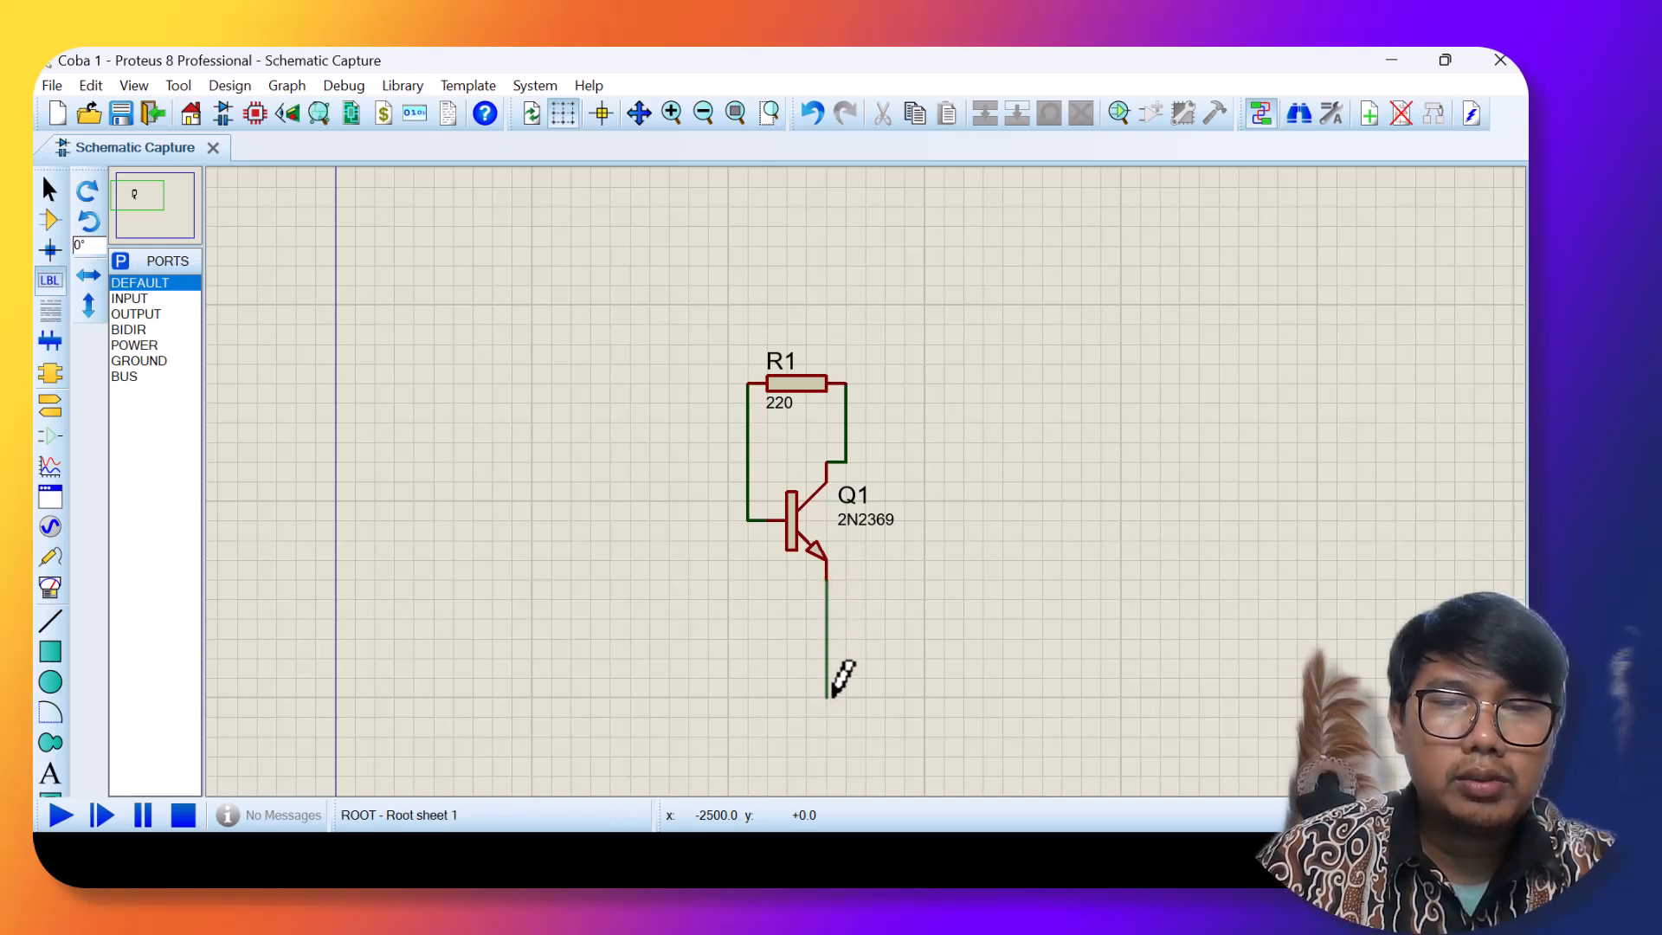
pyautogui.click(826, 696)
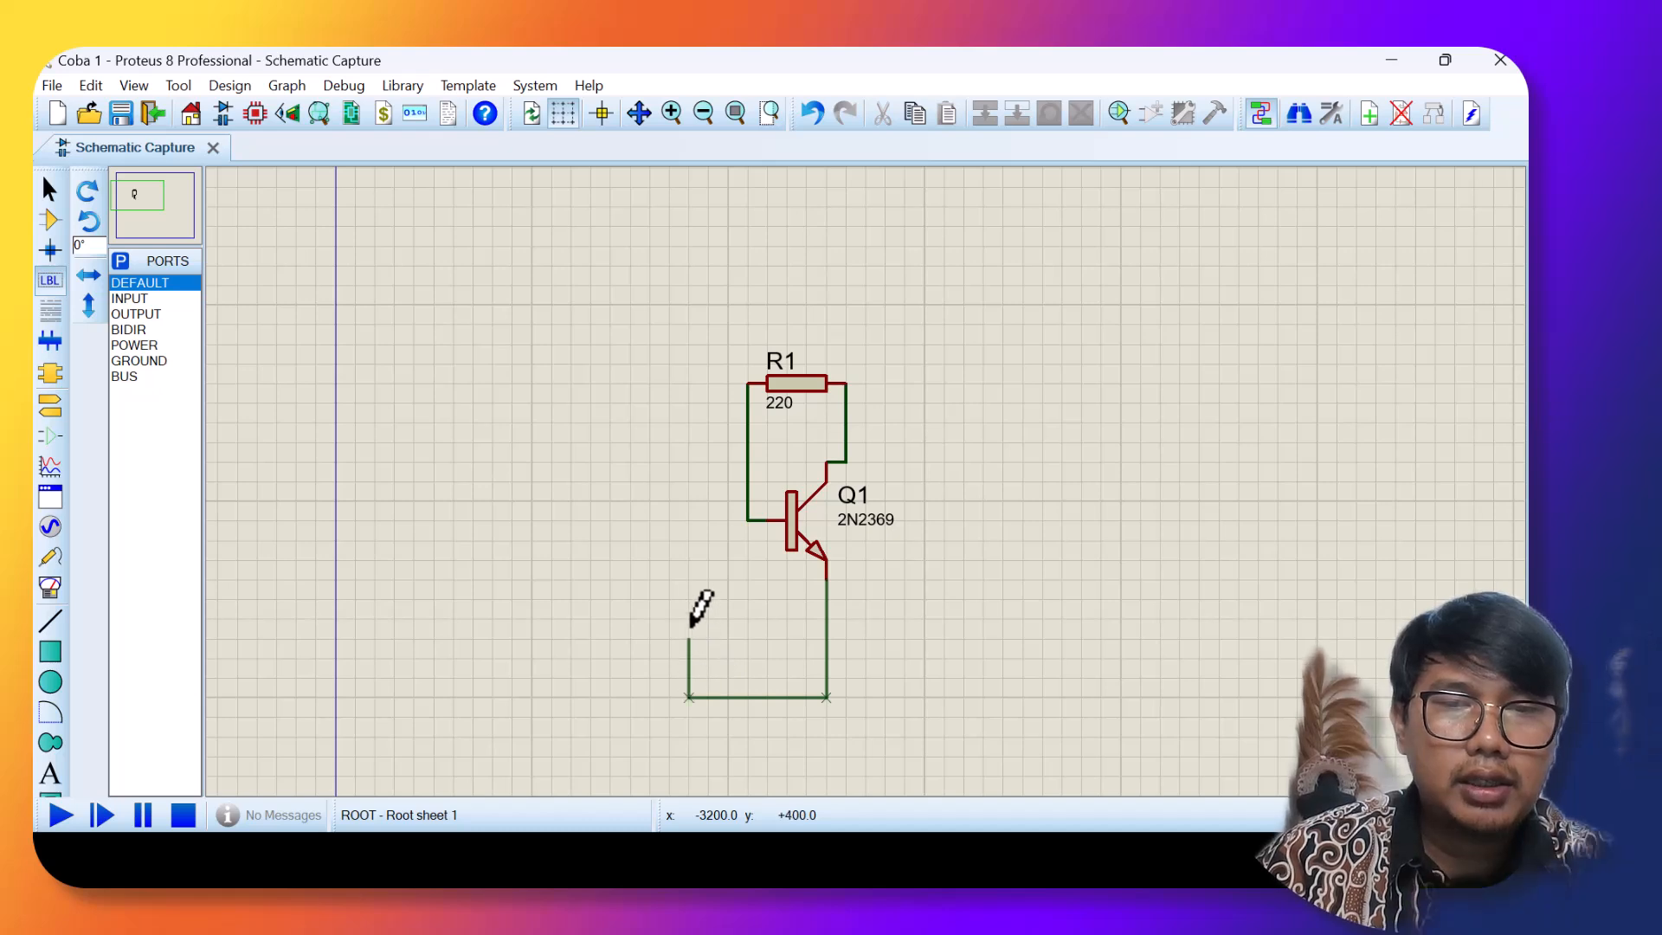
pyautogui.click(747, 520)
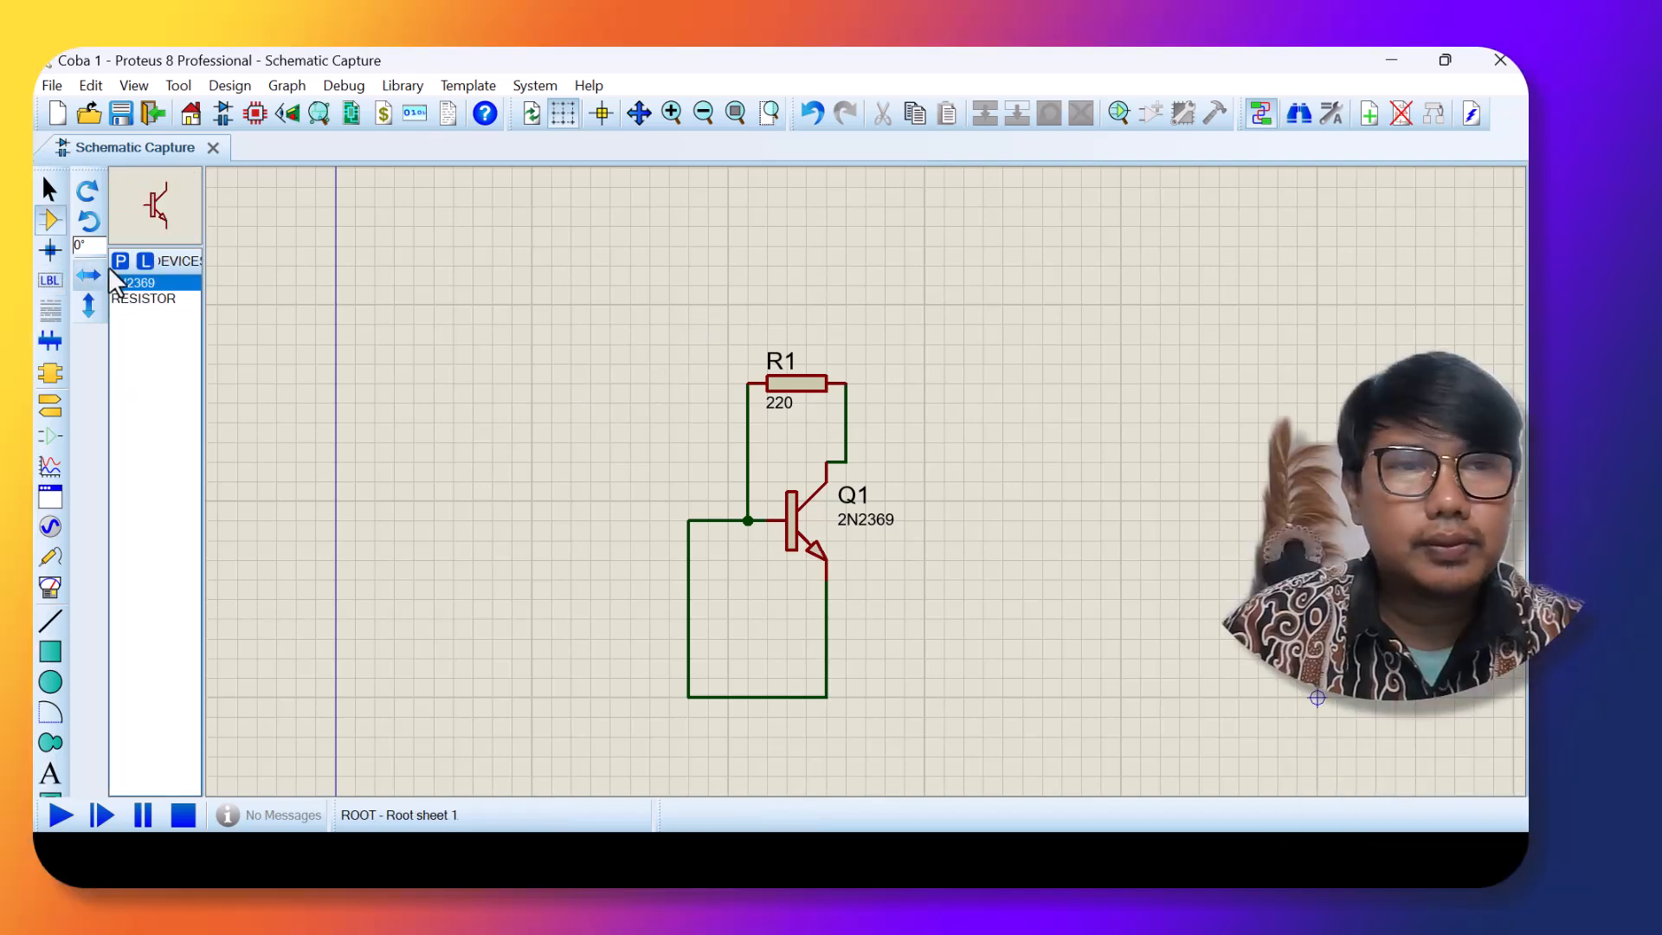
# Search the device library for "diode".
pyautogui.click(120, 260)
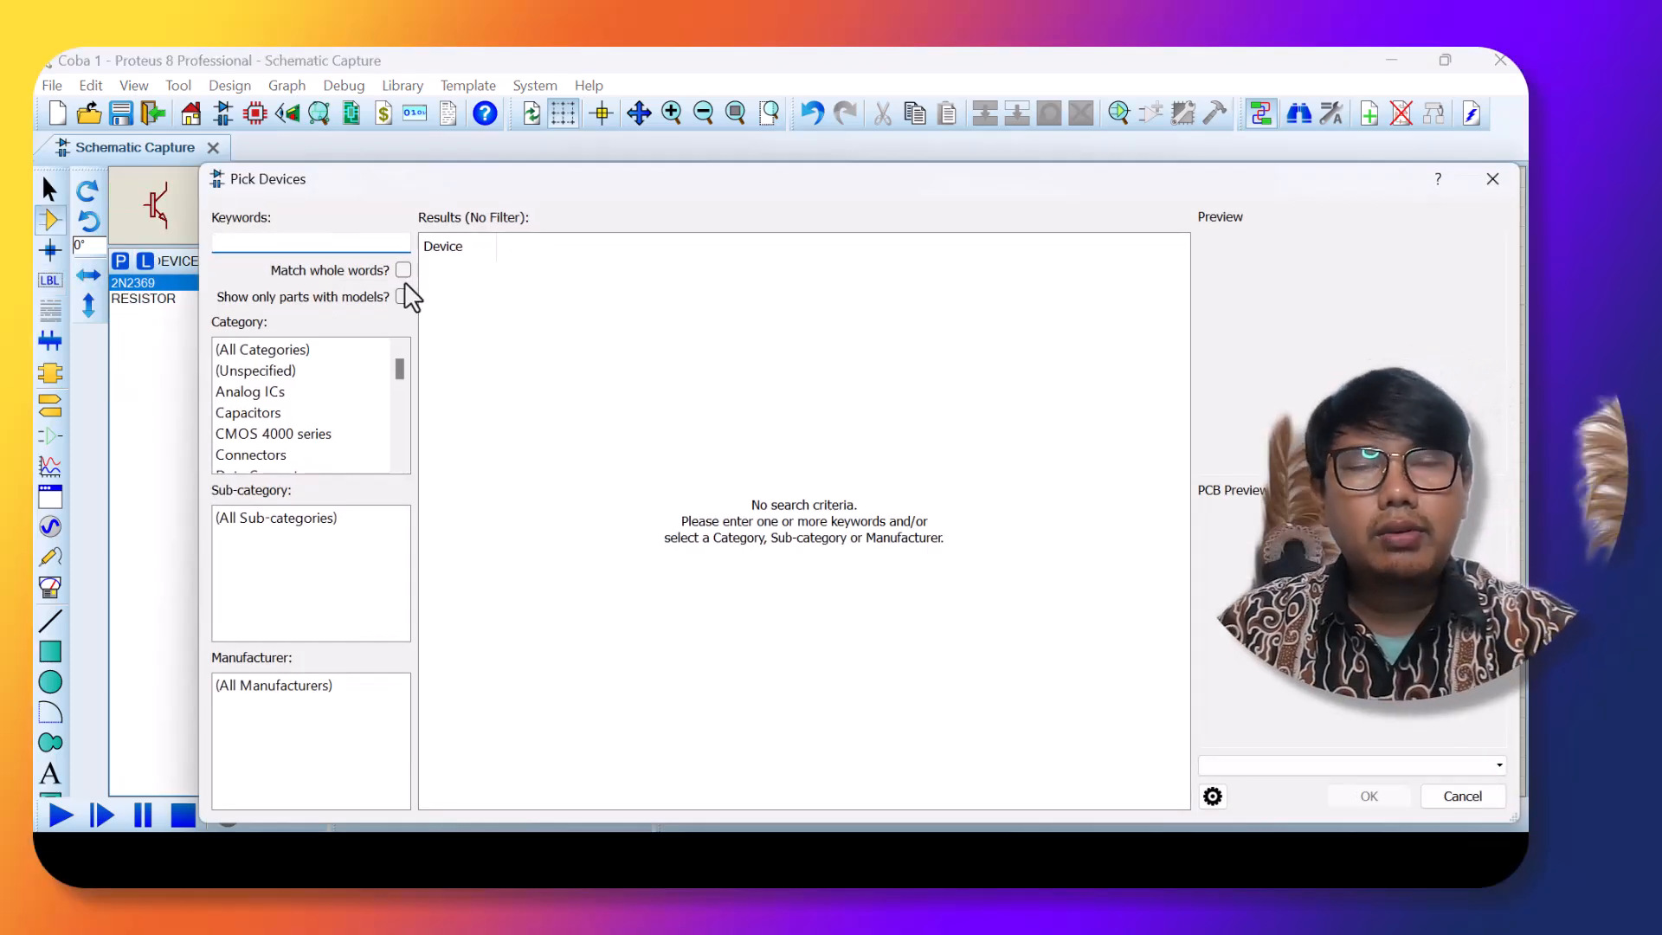
pyautogui.write('k')
pyautogui.press('BackSpace')
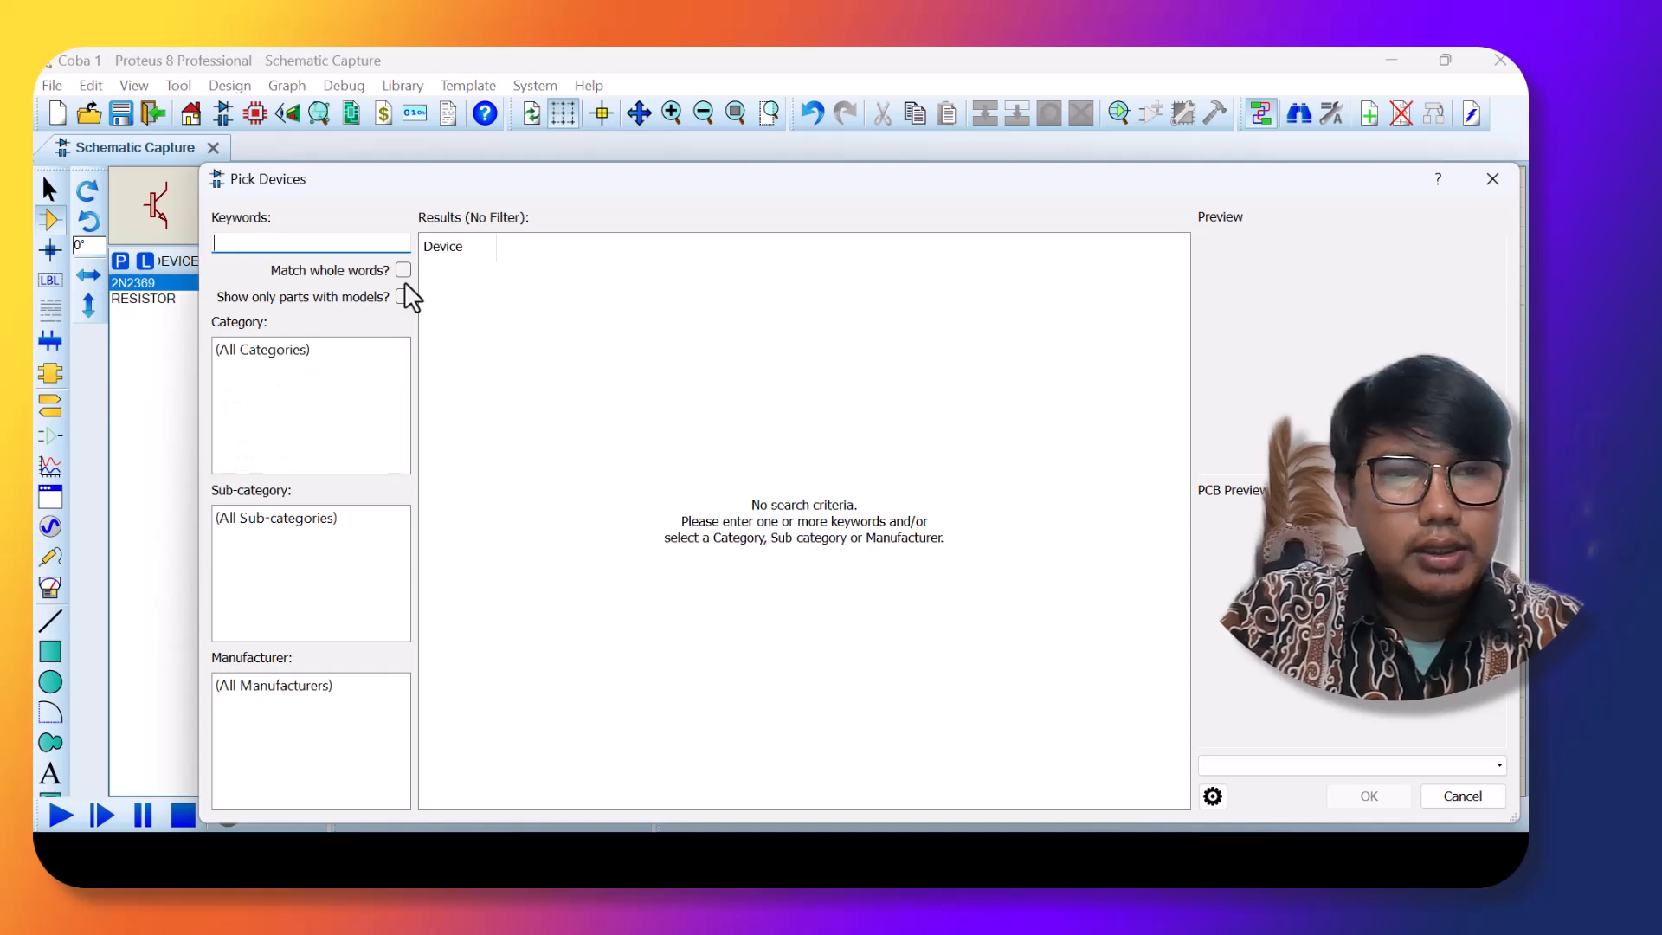
pyautogui.write('dioda')
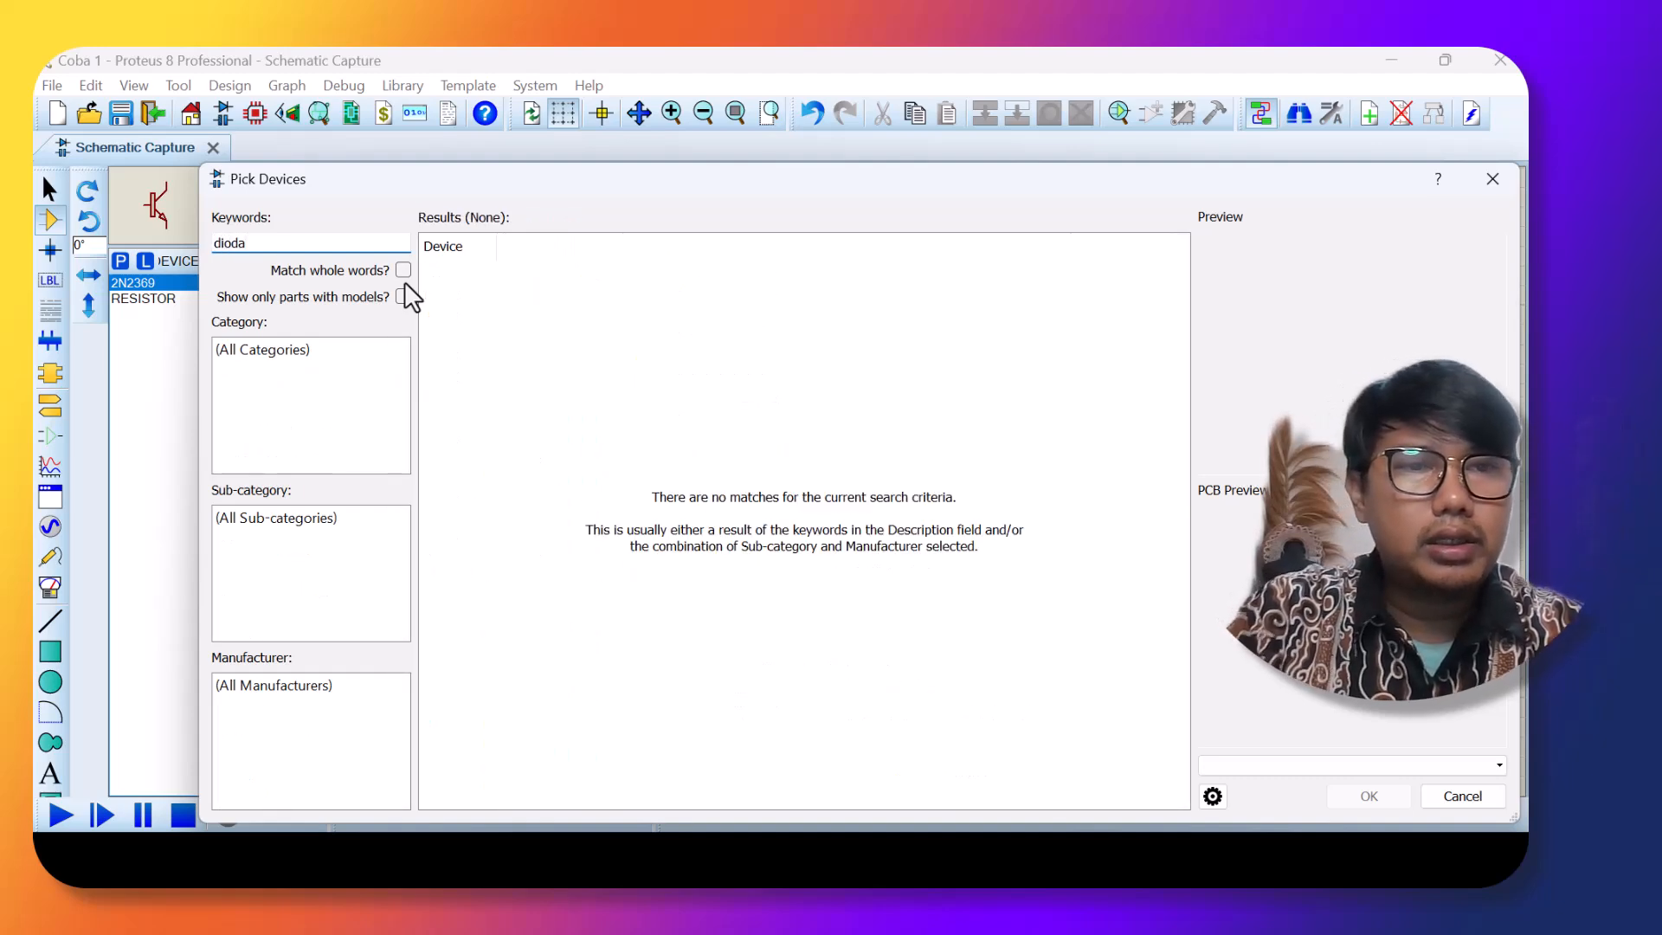
pyautogui.press('BackSpace')
pyautogui.write('e')
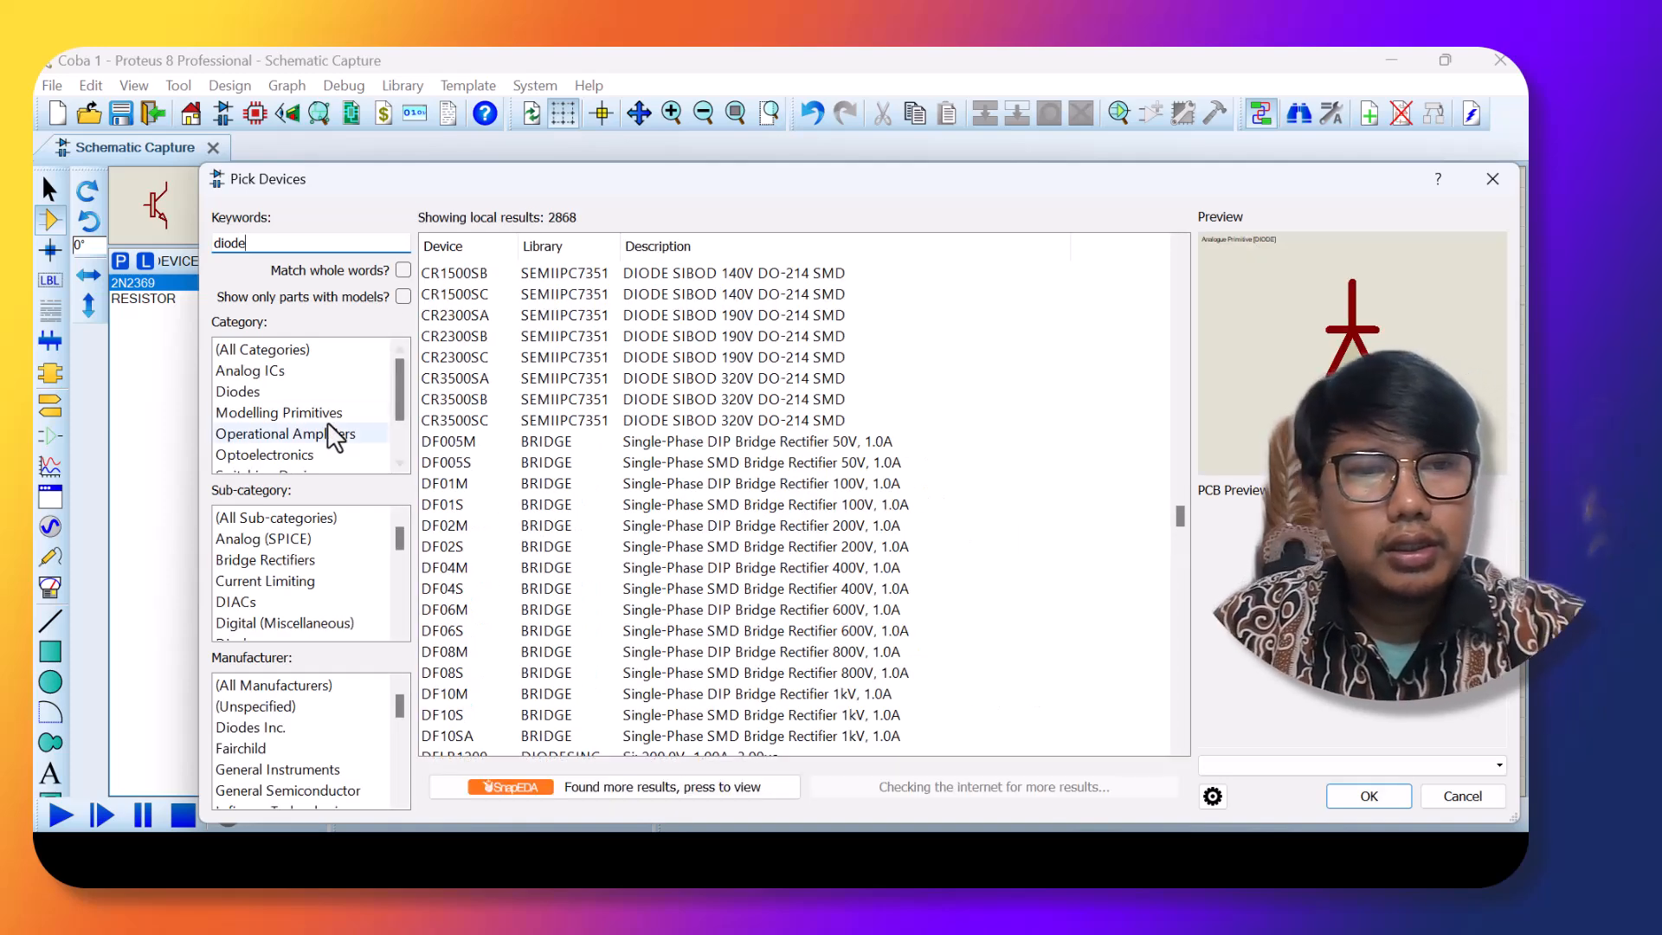
# Preview several devices in the diode results, ending with the DF02S bridge rectifier from the BRIDGE library.
pyautogui.click(501, 358)
pyautogui.click(495, 481)
pyautogui.click(500, 569)
pyautogui.click(487, 507)
pyautogui.click(472, 548)
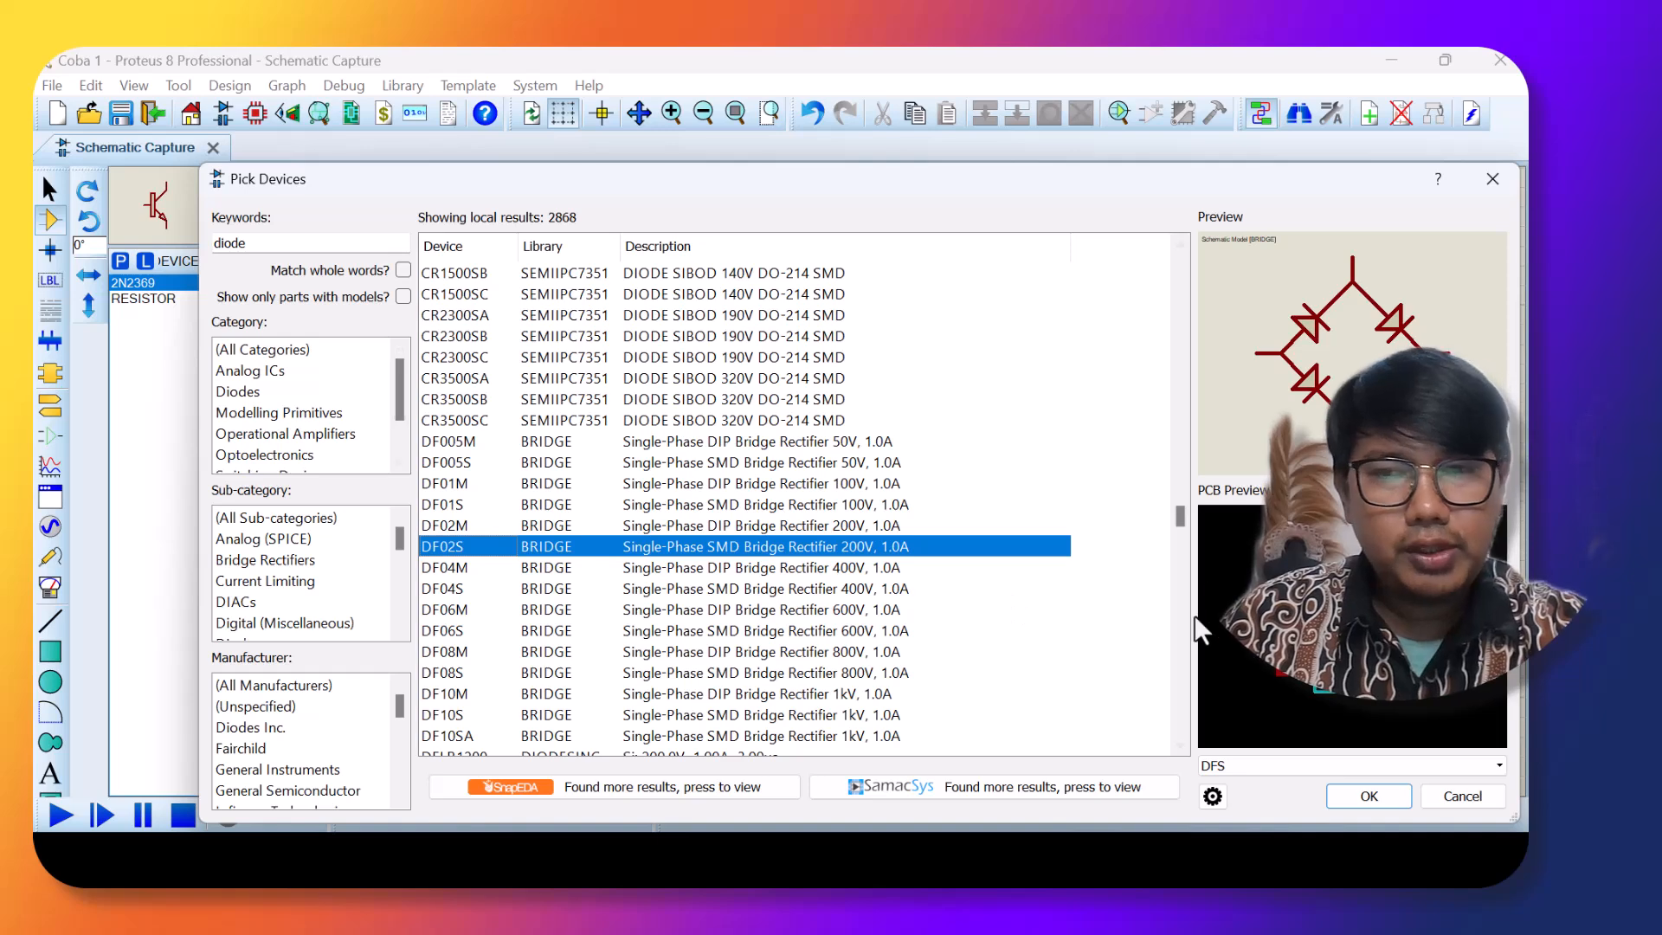
# Pick the DF02S bridge rectifier and place it on the schematic to the right of Q1.
pyautogui.click(1369, 795)
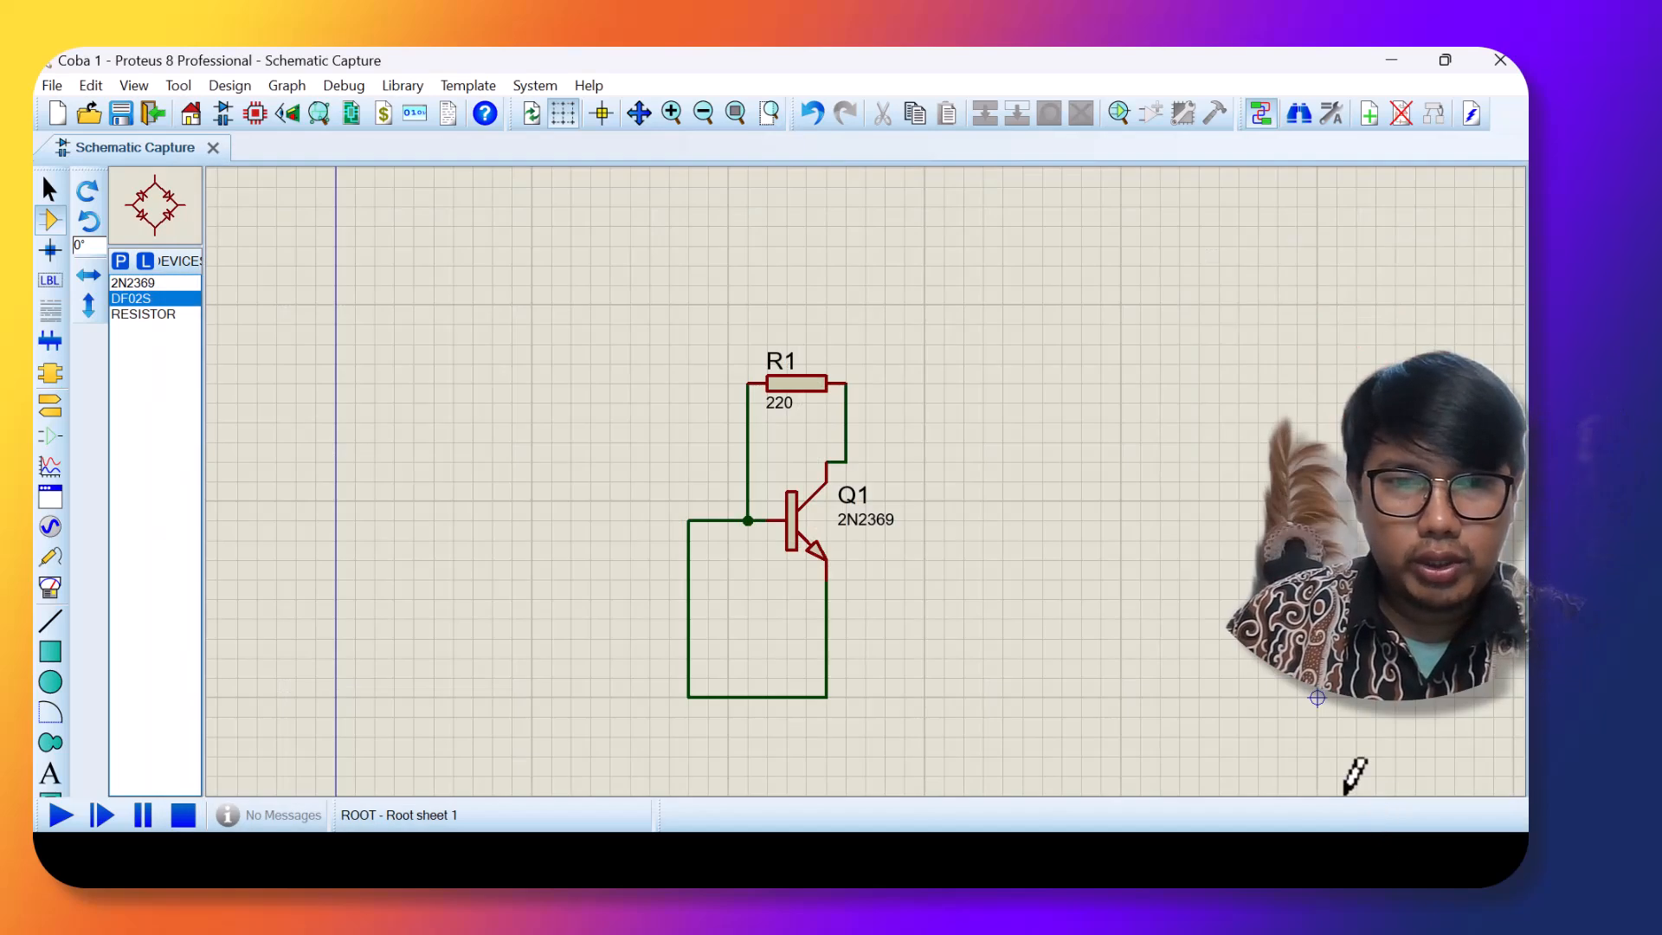
pyautogui.click(1114, 463)
pyautogui.click(1100, 461)
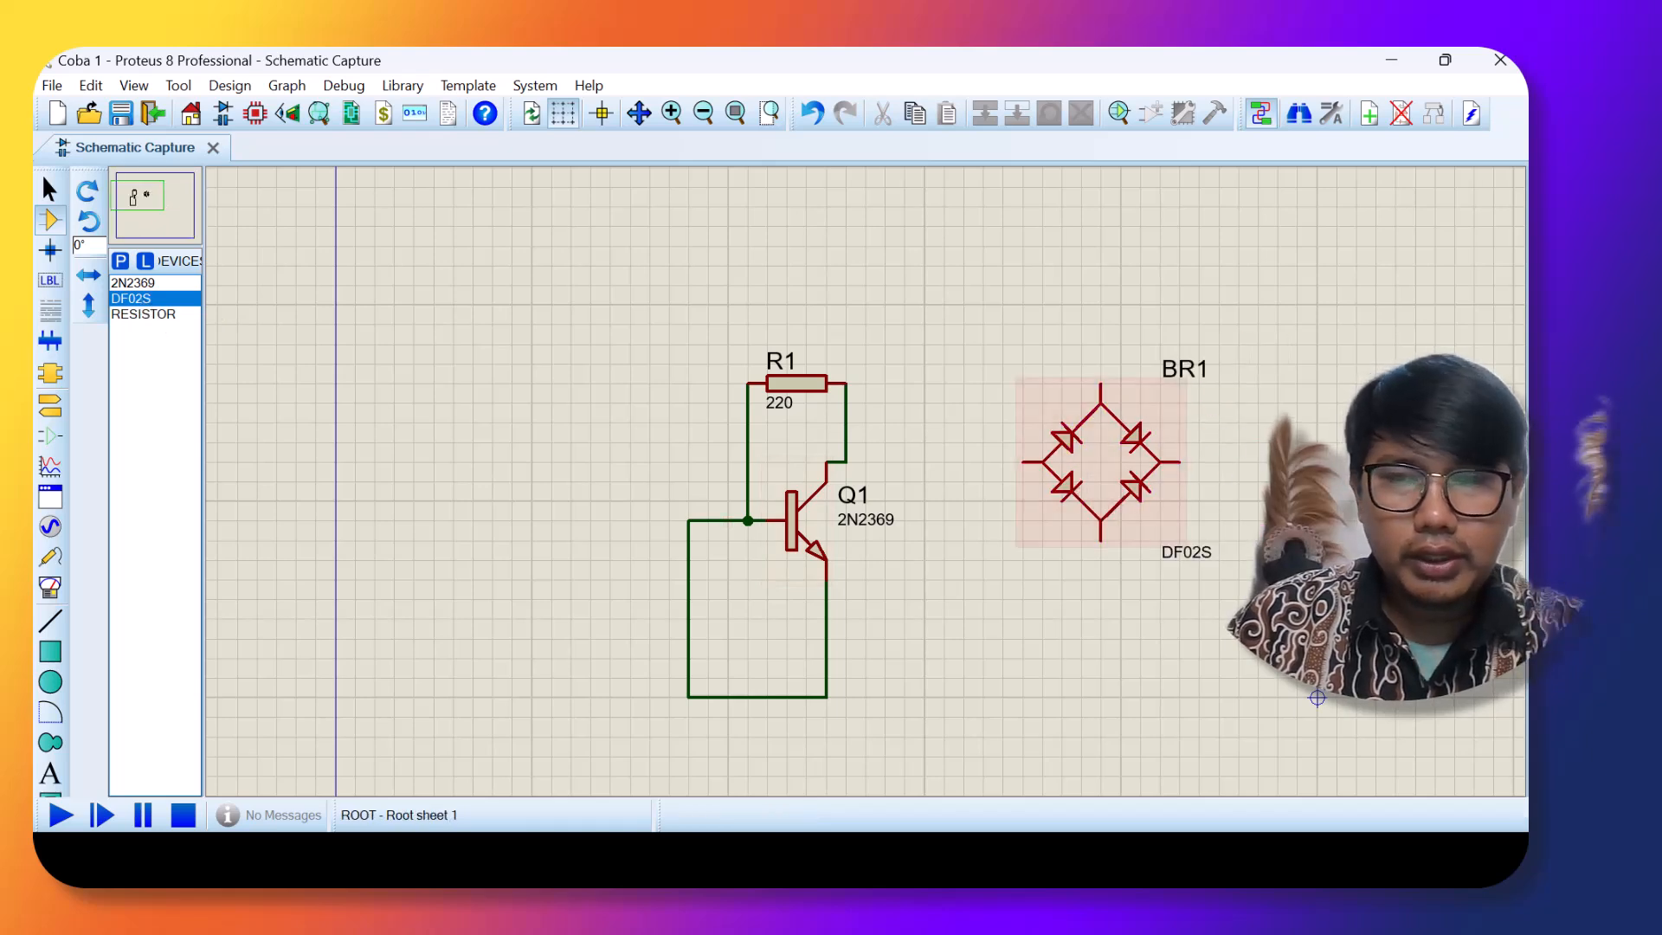
# Delete resistor R1 and transistor Q1 from the schematic.
pyautogui.click(796, 388)
pyautogui.press('Delete')
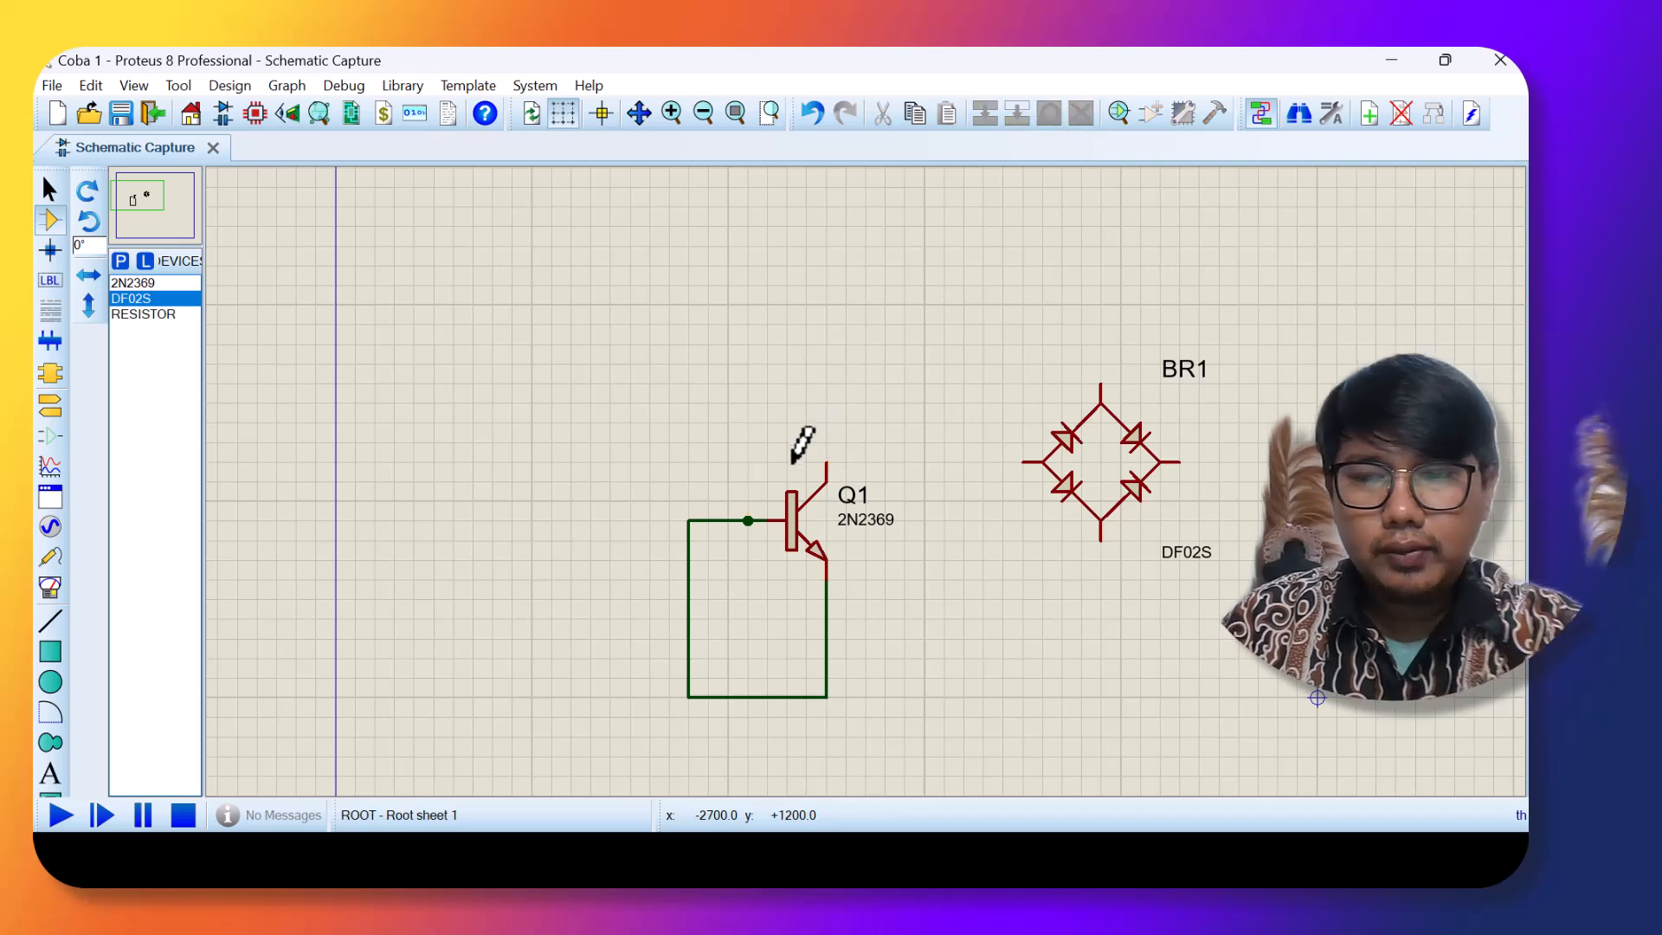
pyautogui.click(796, 523)
pyautogui.press('Delete')
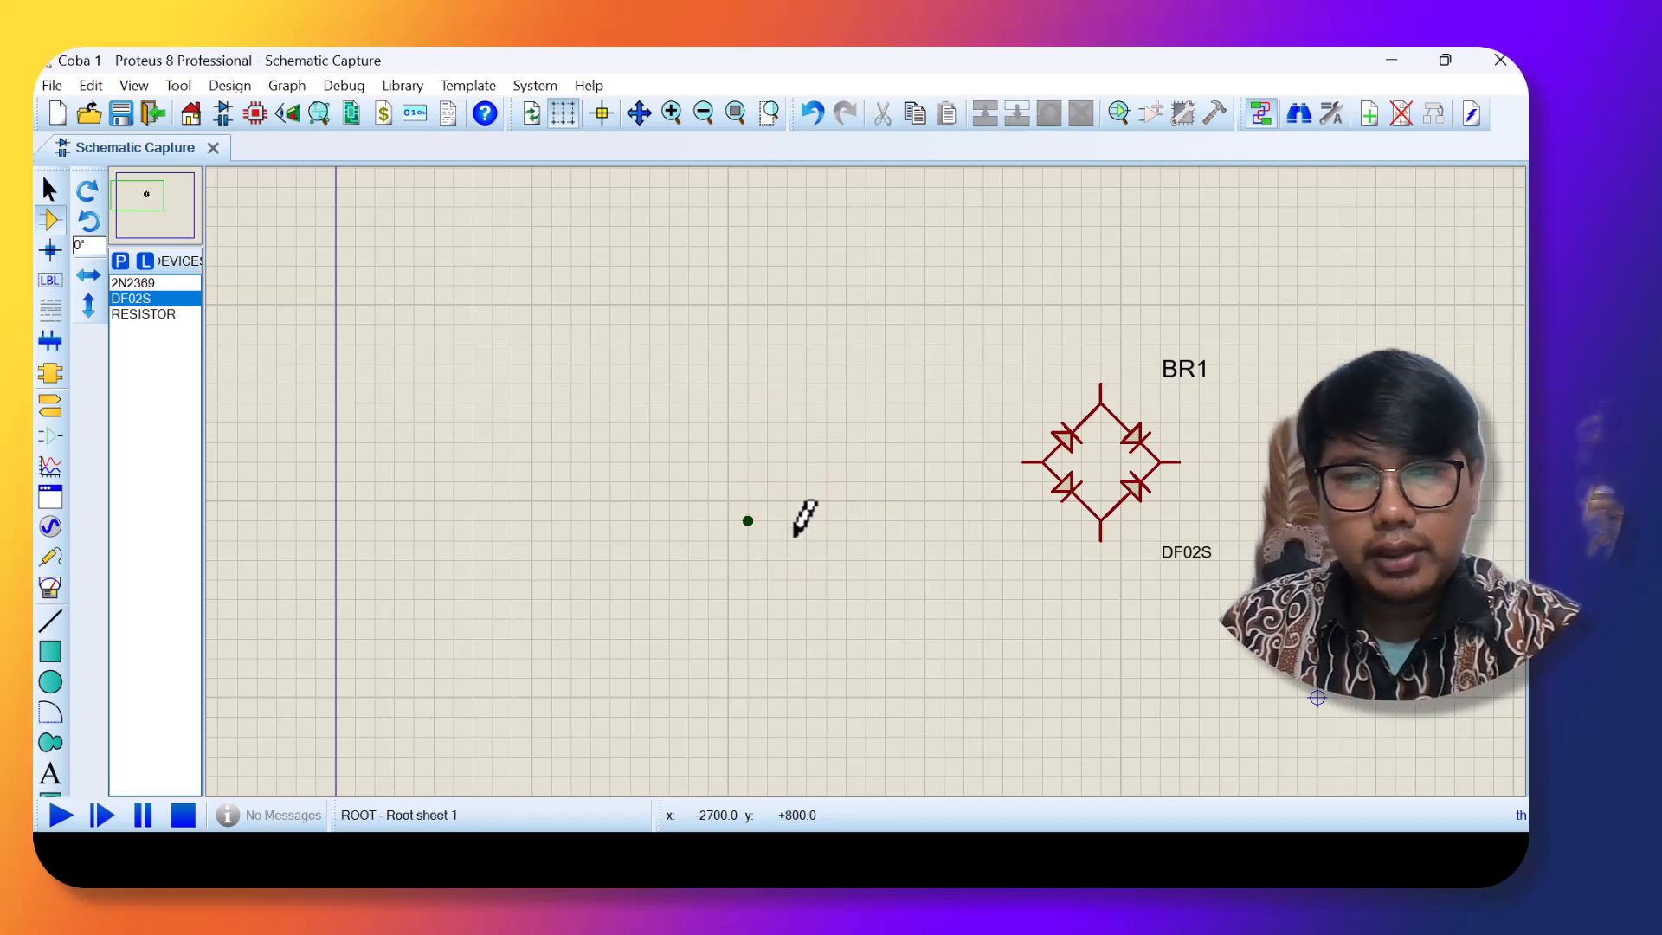
pyautogui.click(121, 261)
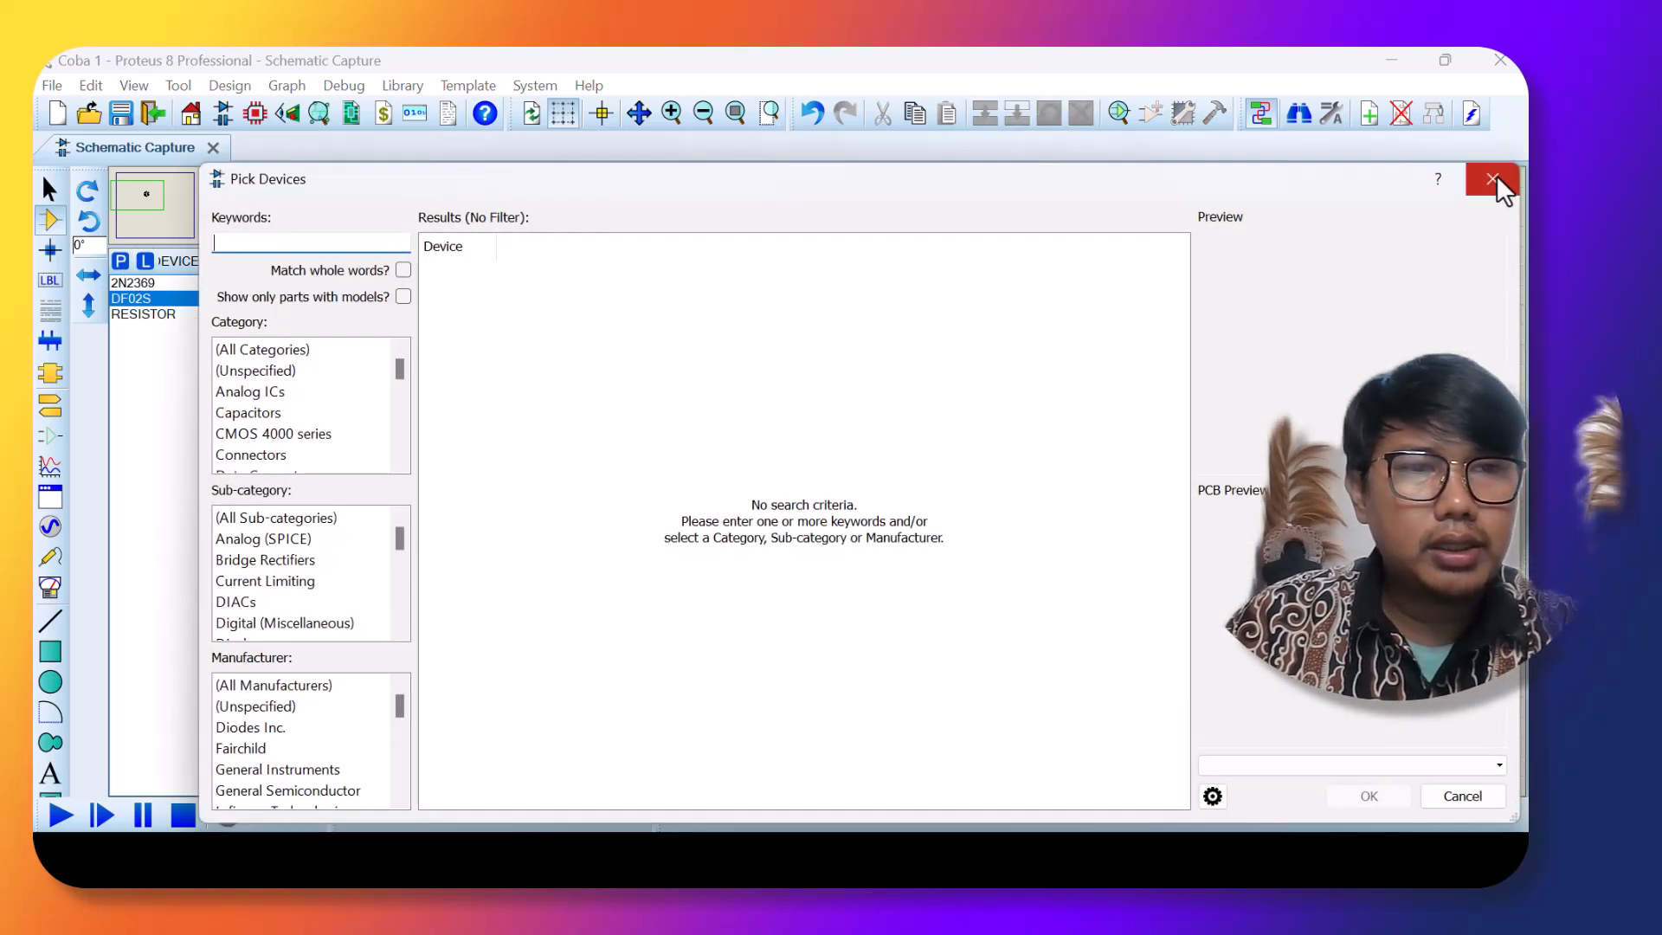
pyautogui.click(1496, 175)
# Remove the unused RESISTOR and 2N2369 devices from the project's device list.
pyautogui.click(136, 315)
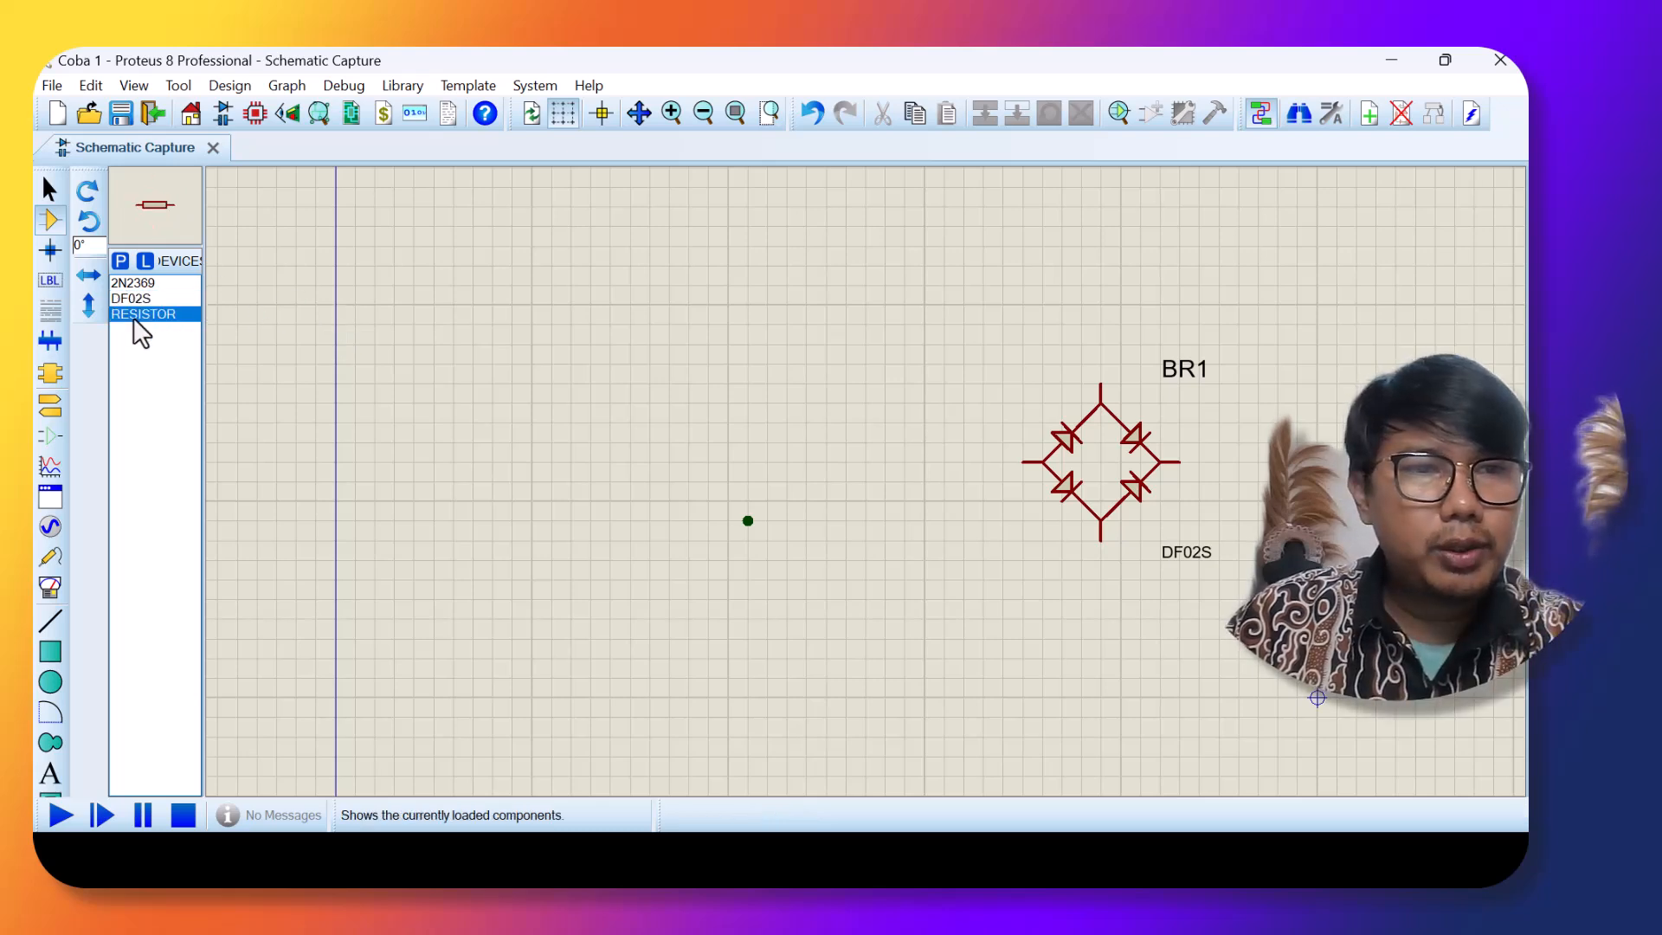
pyautogui.rightClick(135, 317)
pyautogui.click(185, 487)
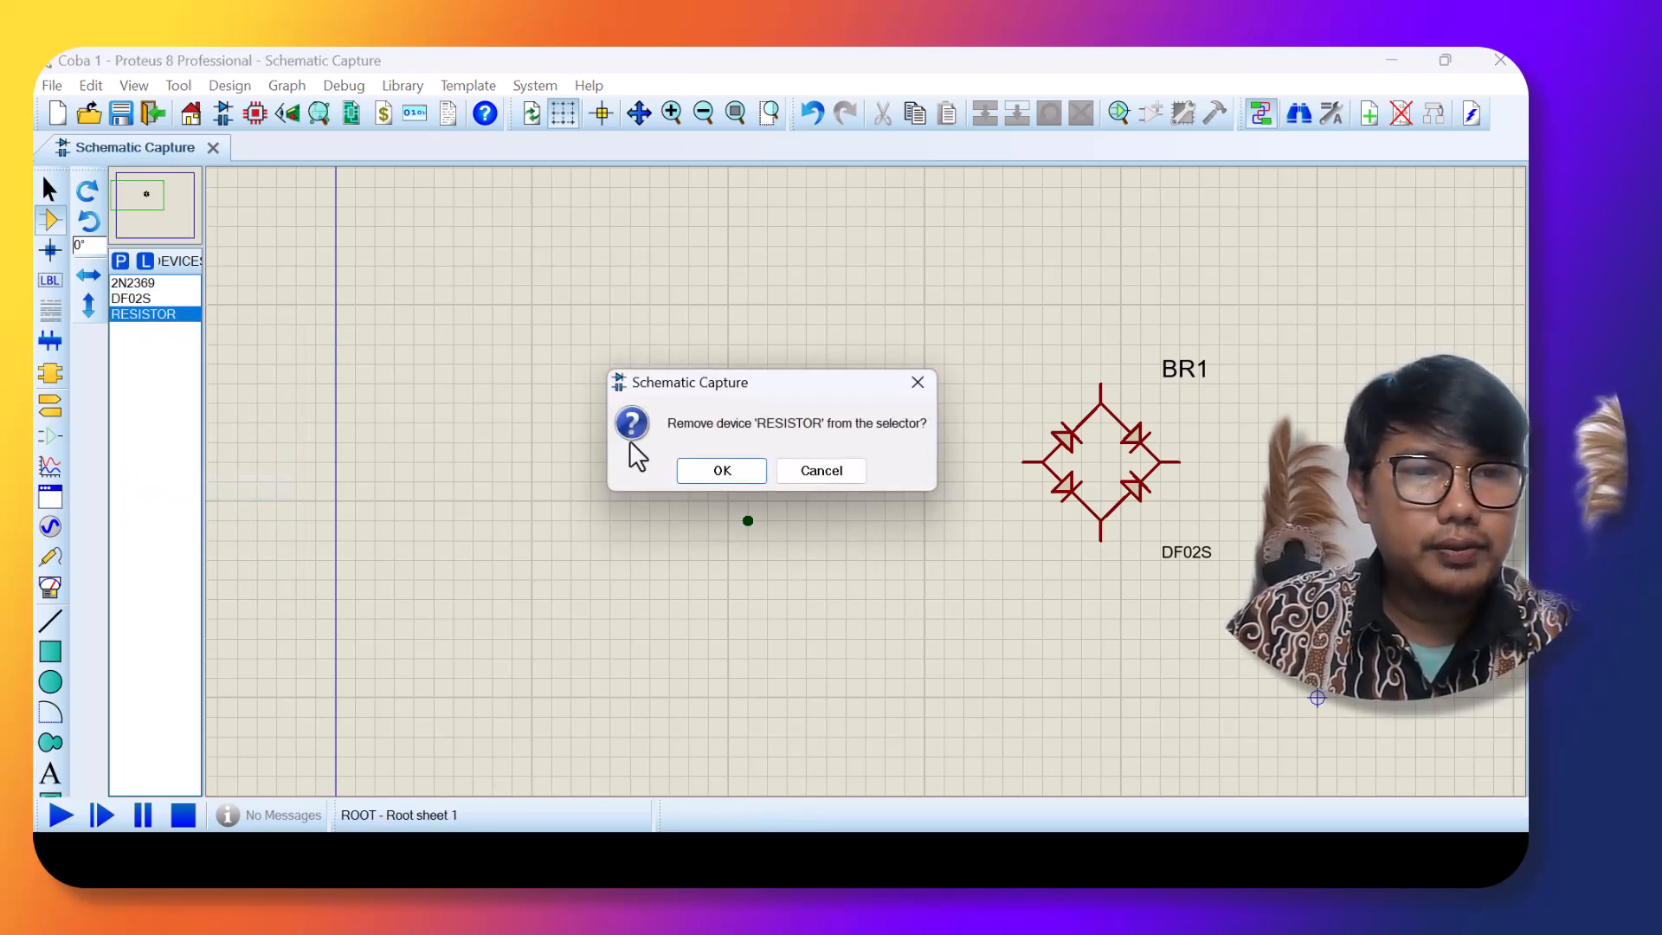
pyautogui.click(726, 471)
pyautogui.click(144, 284)
pyautogui.rightClick(144, 286)
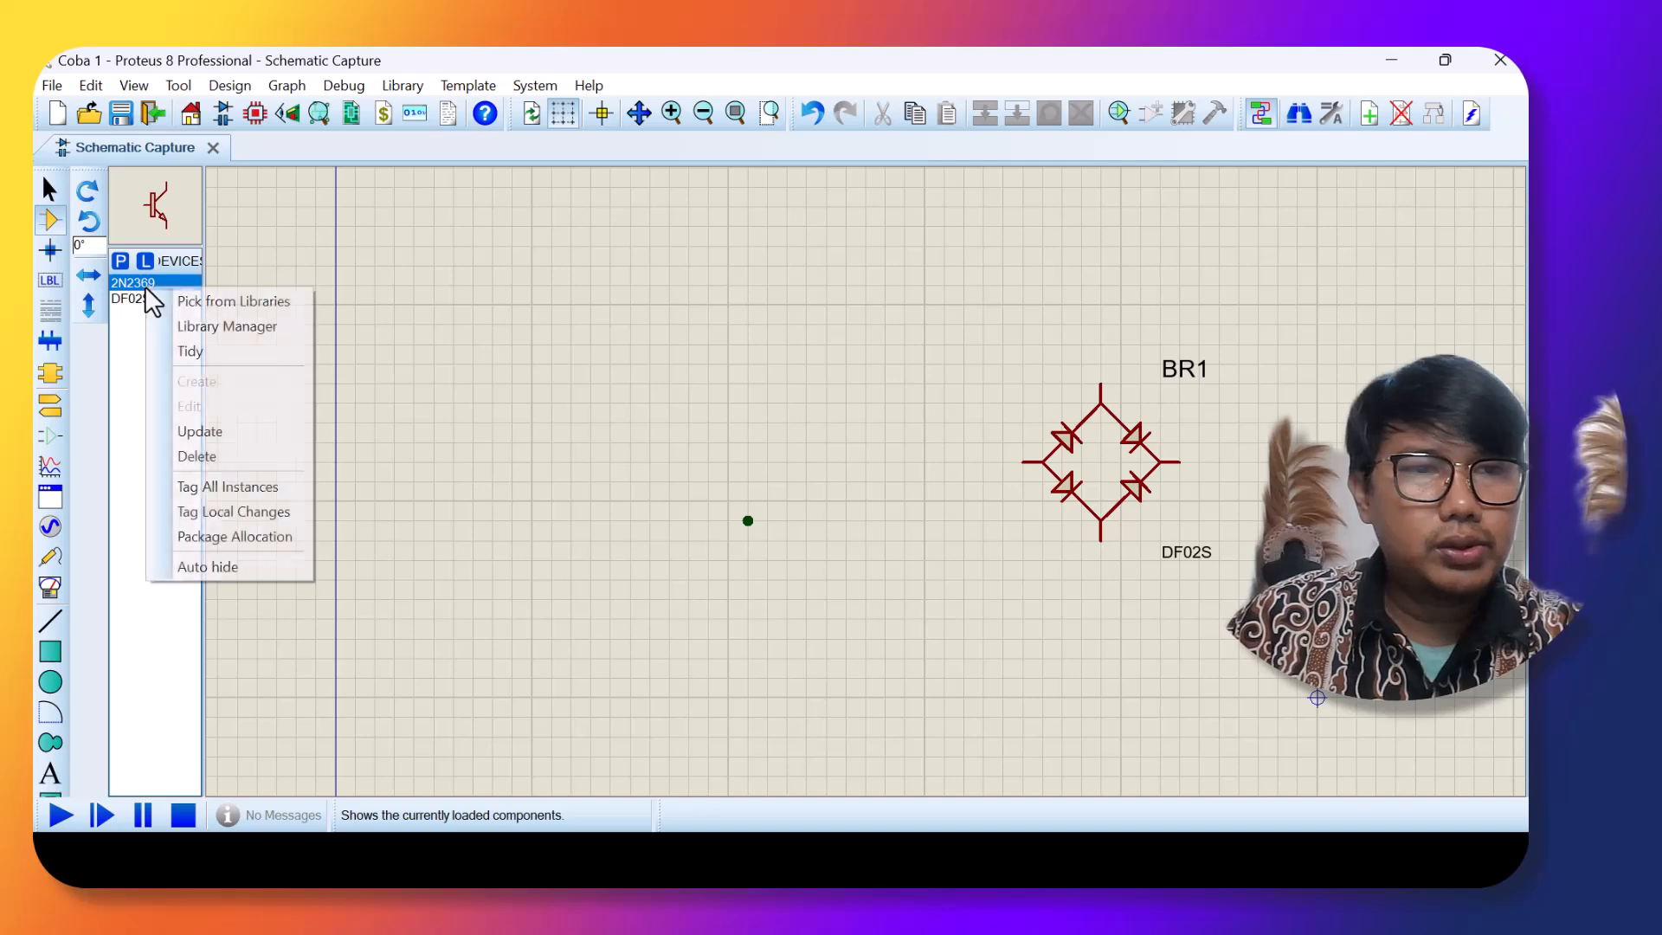
pyautogui.click(195, 456)
pyautogui.click(725, 472)
# Search the device library for "resistor" and preview several results, including RES-PRE, RES10SIPB and RESPACK-7.
pyautogui.click(119, 261)
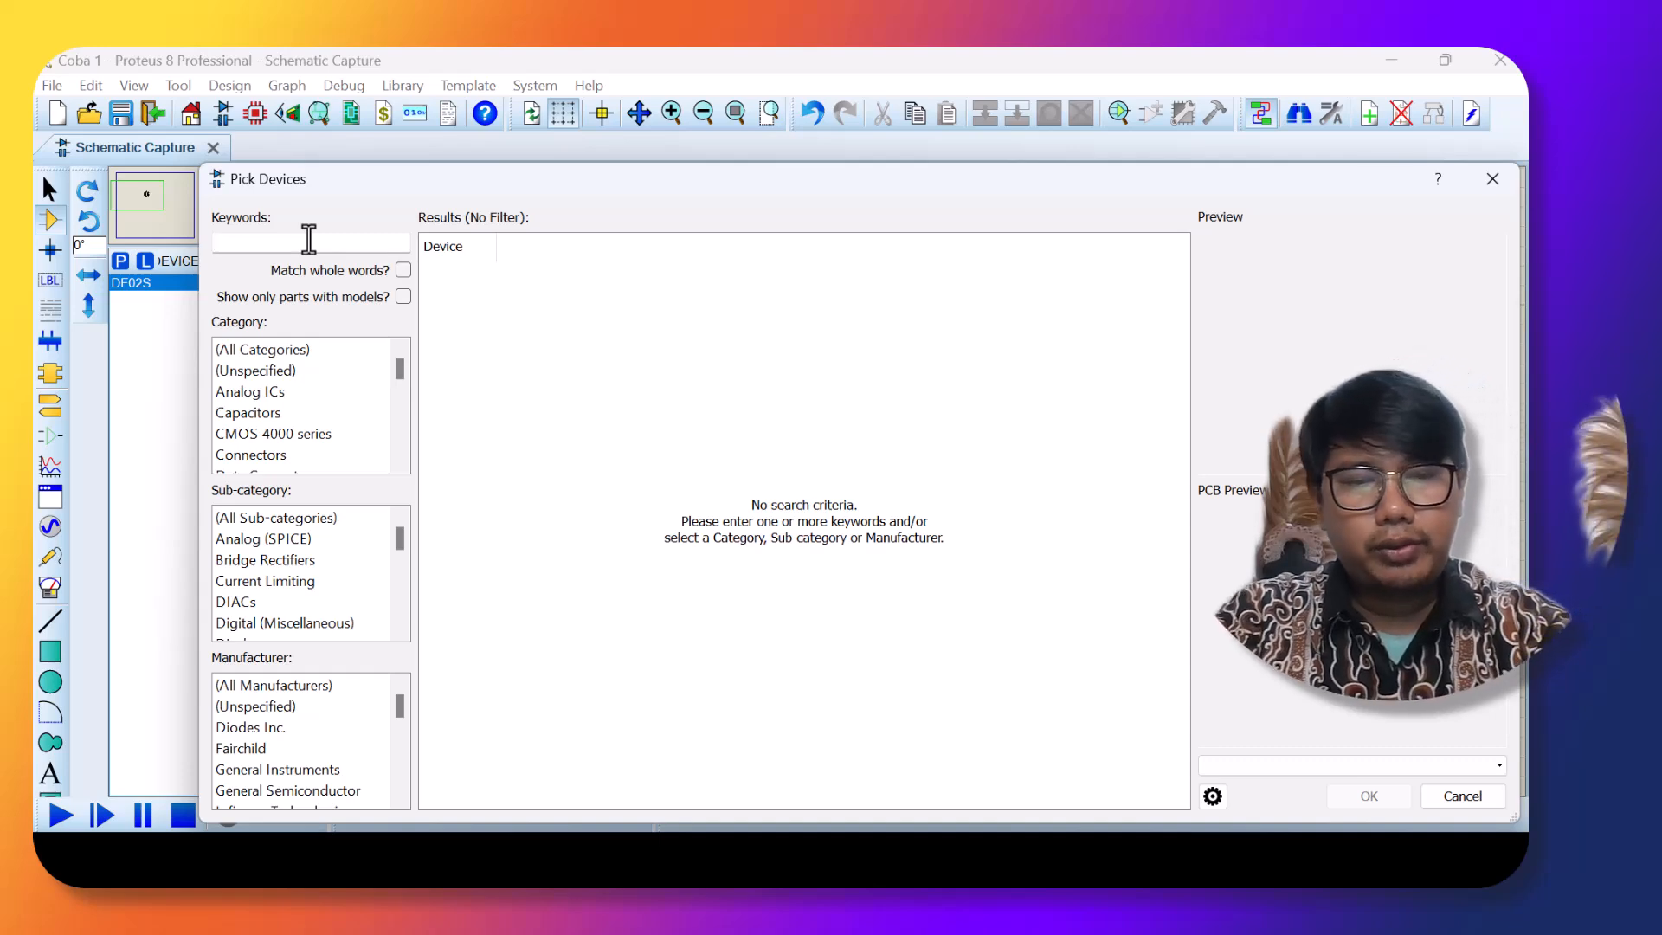
pyautogui.write('resistor')
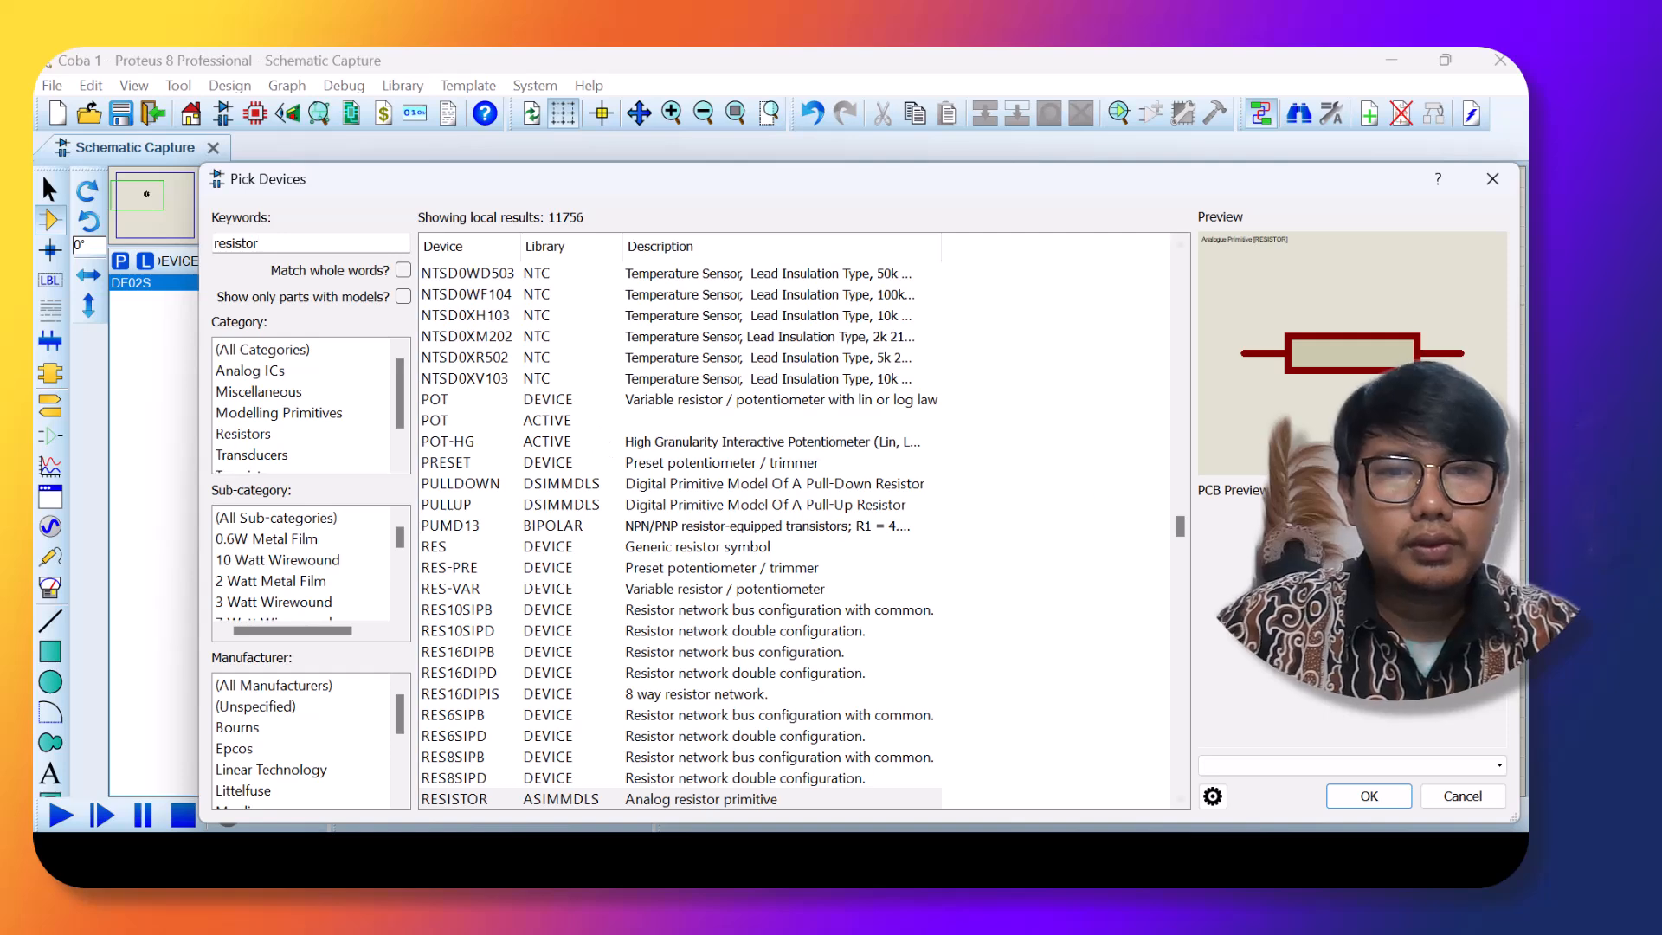
pyautogui.click(504, 337)
pyautogui.click(510, 399)
pyautogui.click(516, 503)
pyautogui.click(519, 566)
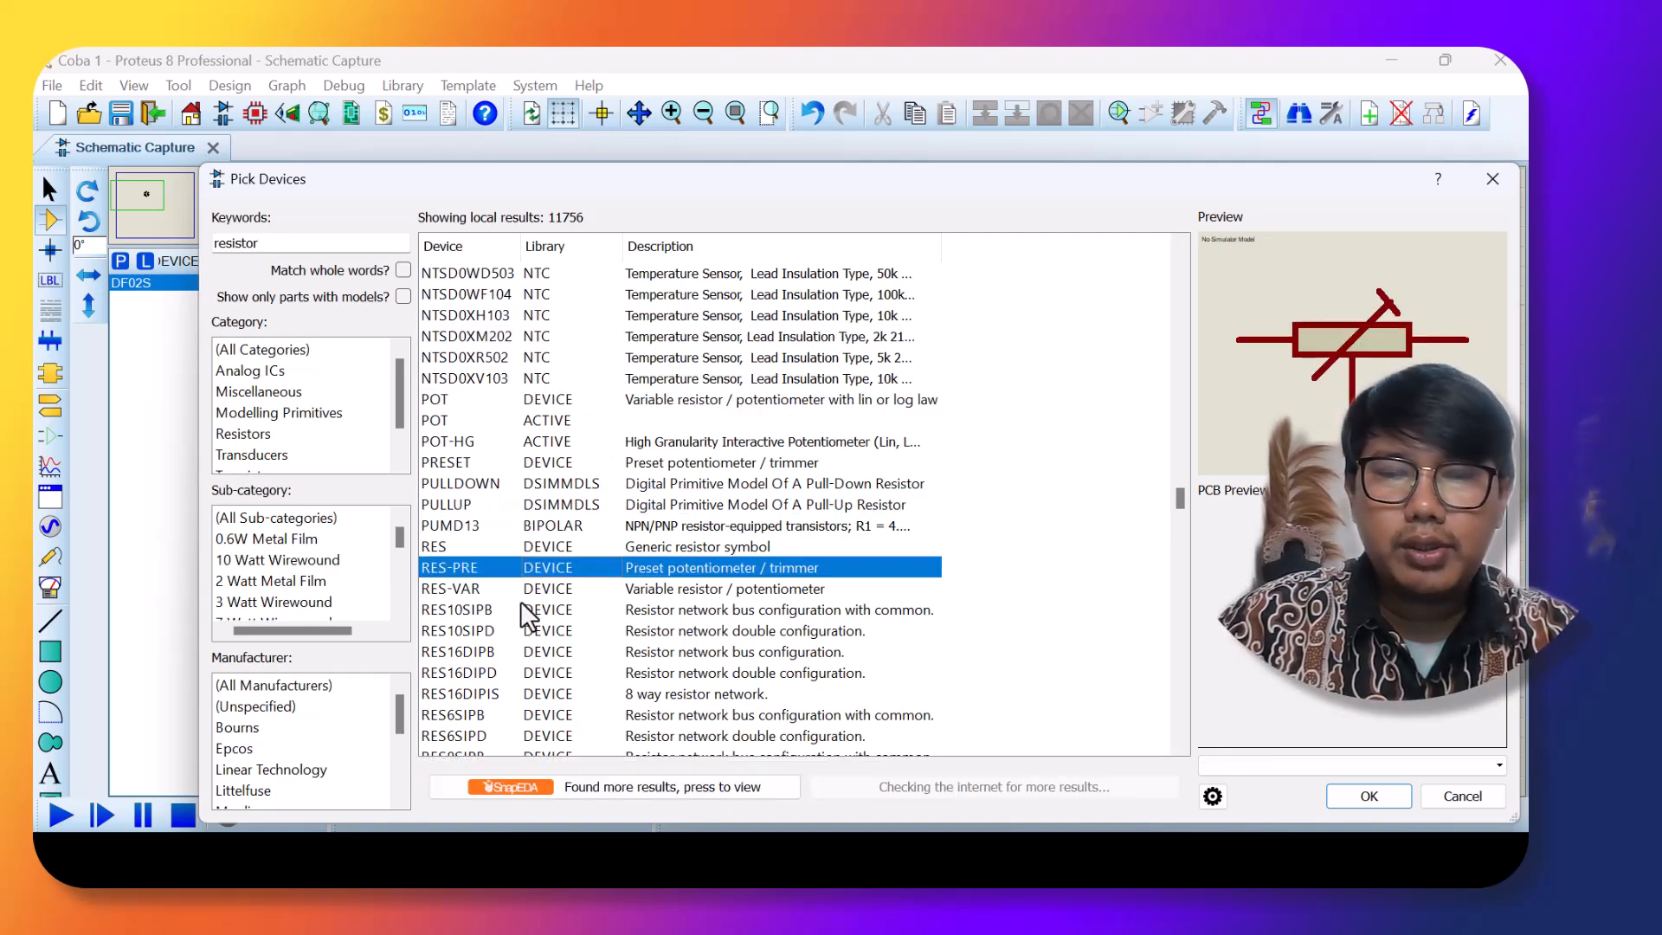
pyautogui.click(525, 609)
pyautogui.scroll(-3, 552, 605)
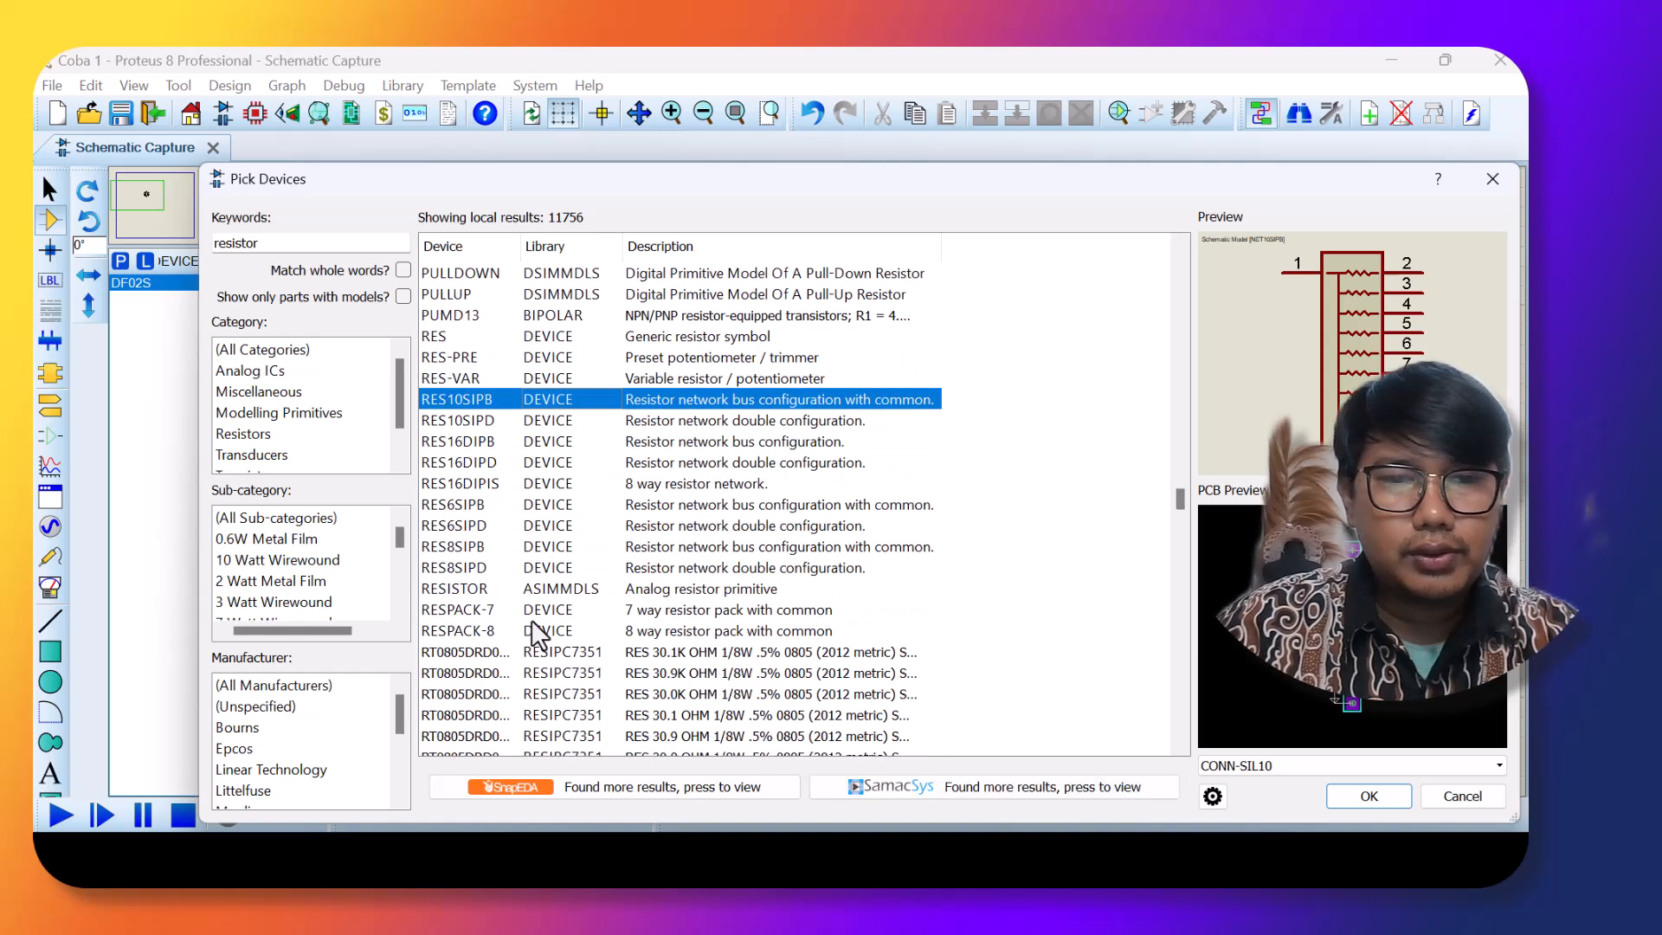
pyautogui.click(485, 590)
pyautogui.click(504, 614)
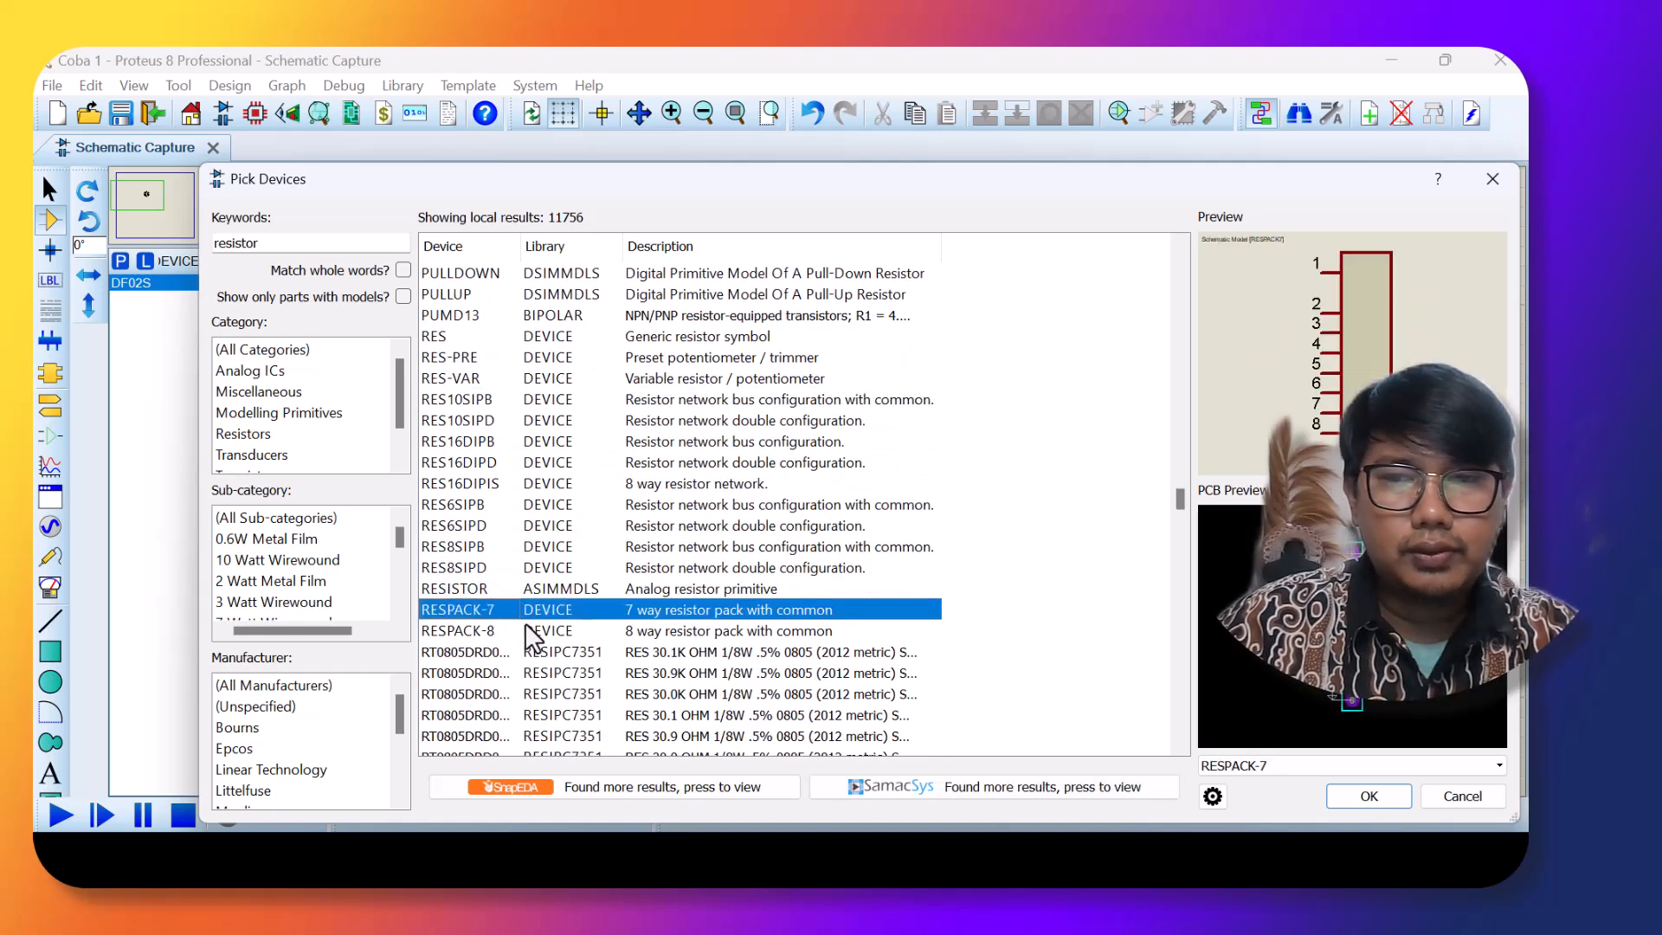
pyautogui.scroll(-3, 518, 623)
pyautogui.scroll(3, 519, 636)
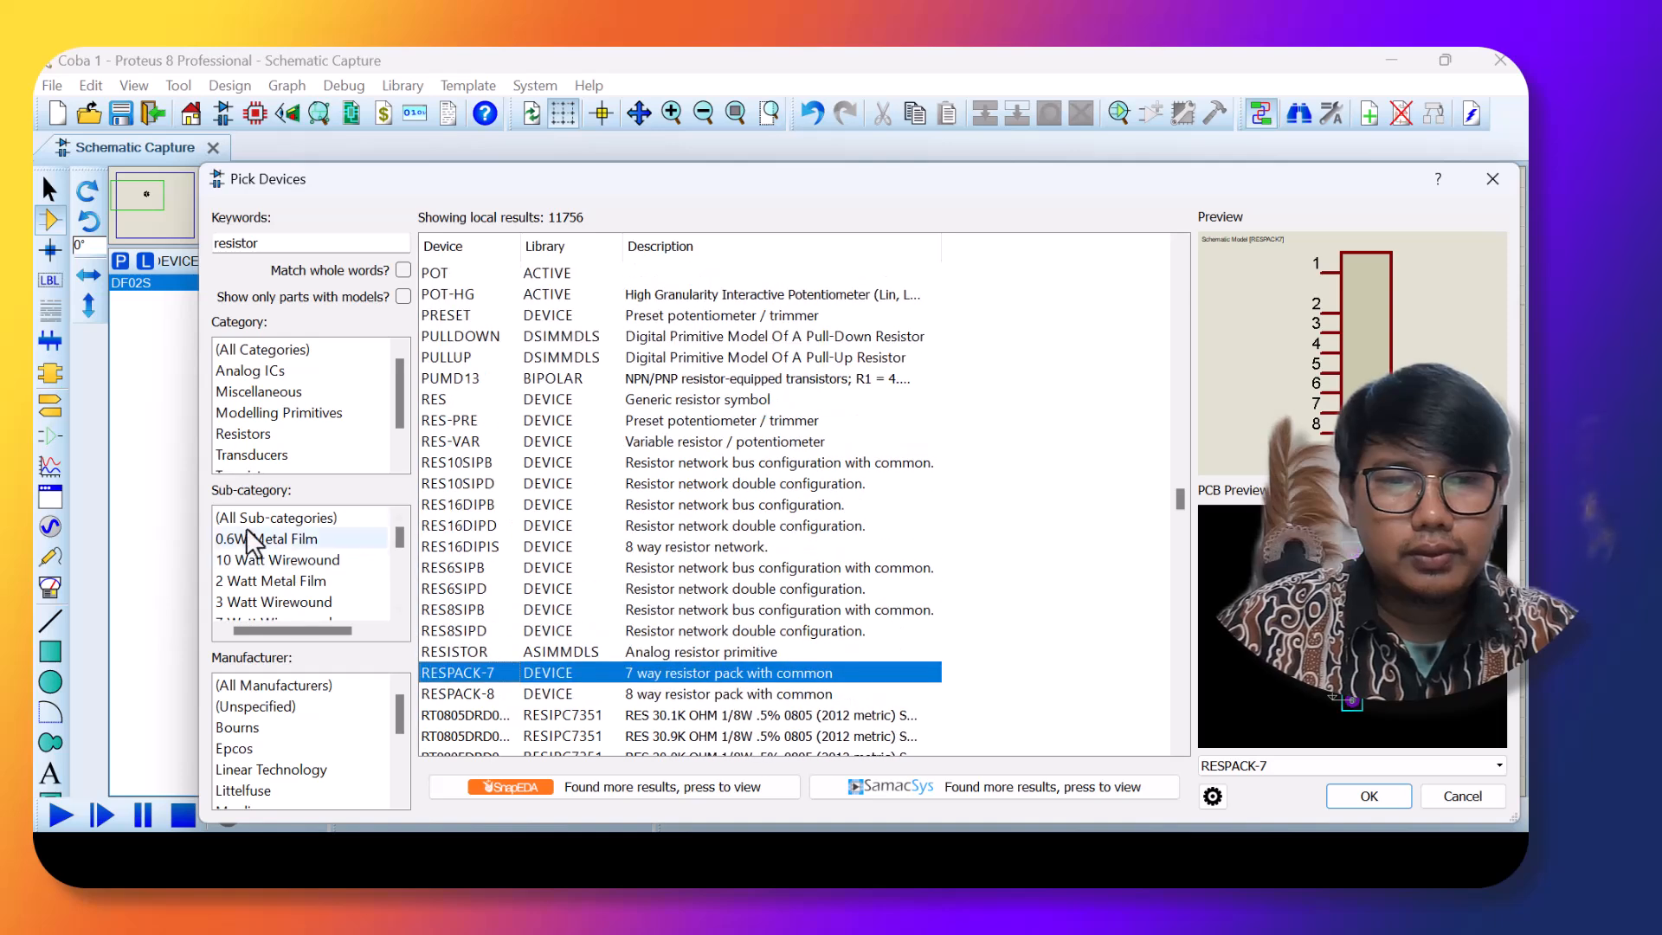
# Pick the 10WATT0R1 resistor from the Resistors category and place it to the right of bridge rectifier BR1.
pyautogui.click(242, 434)
pyautogui.click(521, 295)
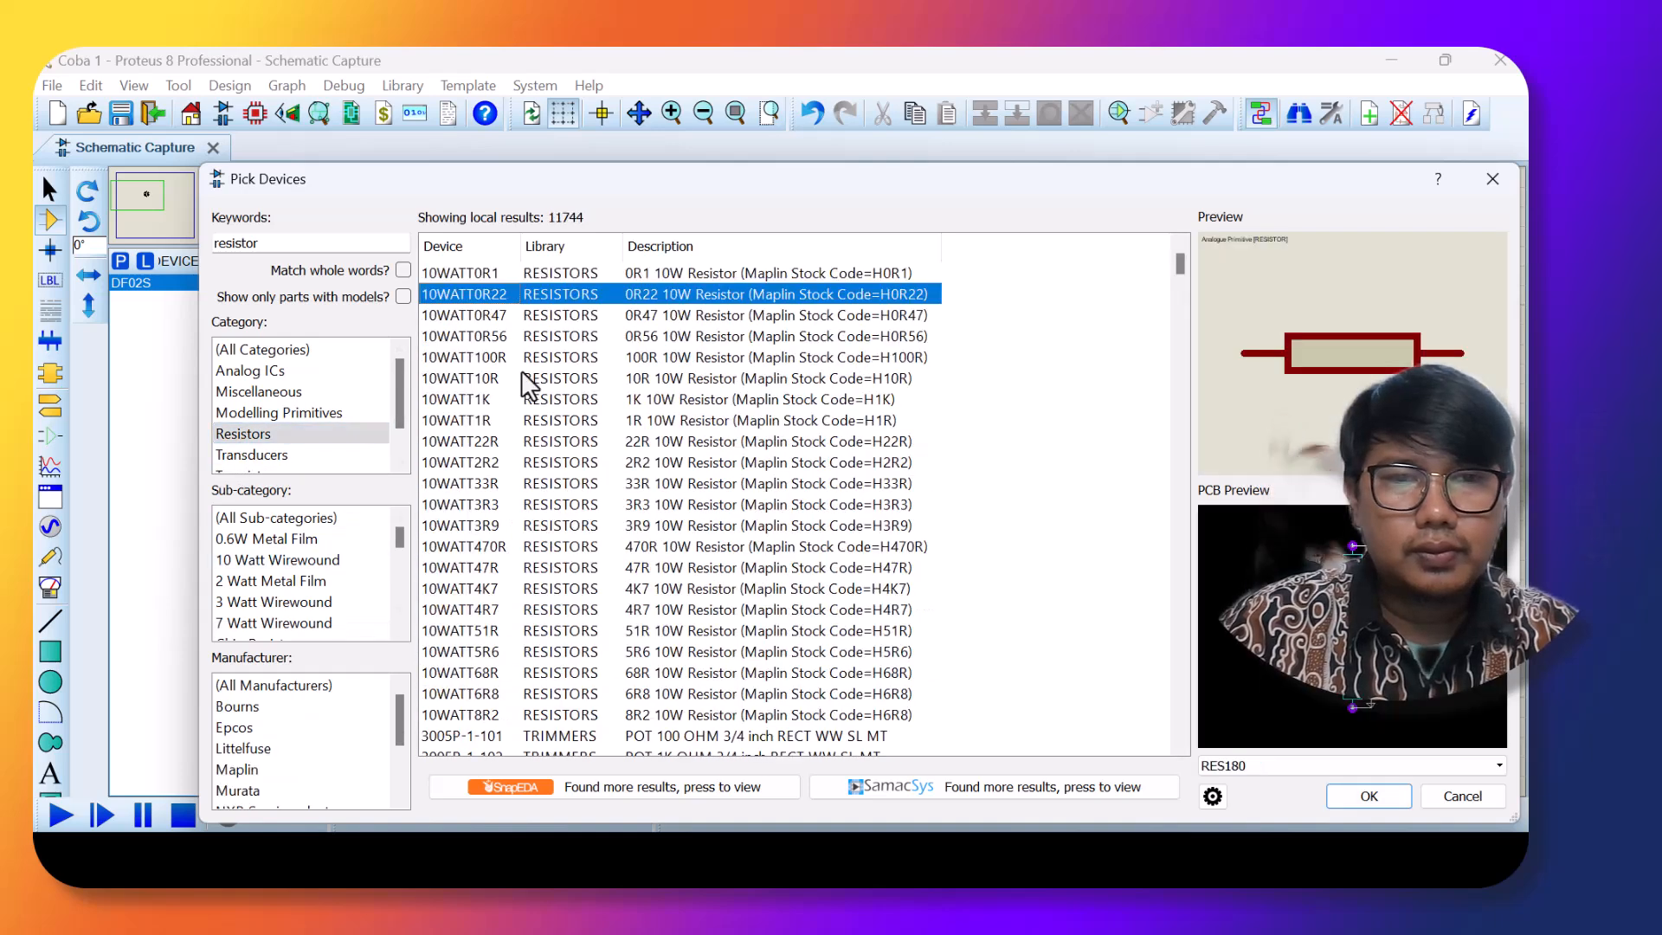
pyautogui.click(517, 399)
pyautogui.click(490, 274)
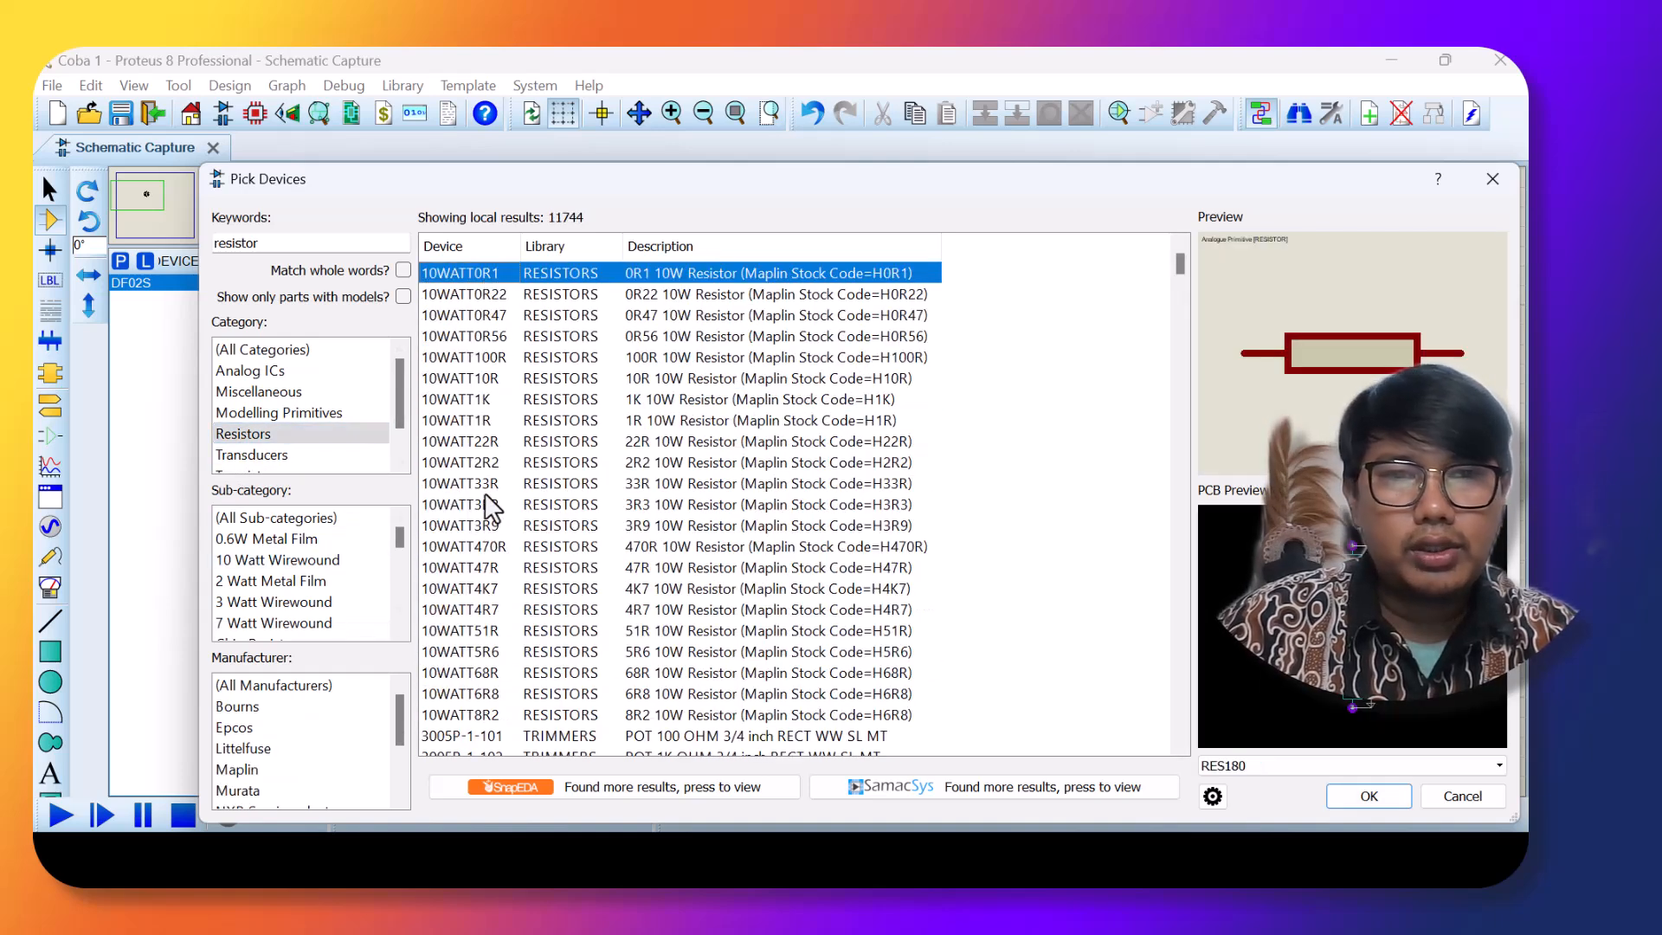
pyautogui.click(1368, 796)
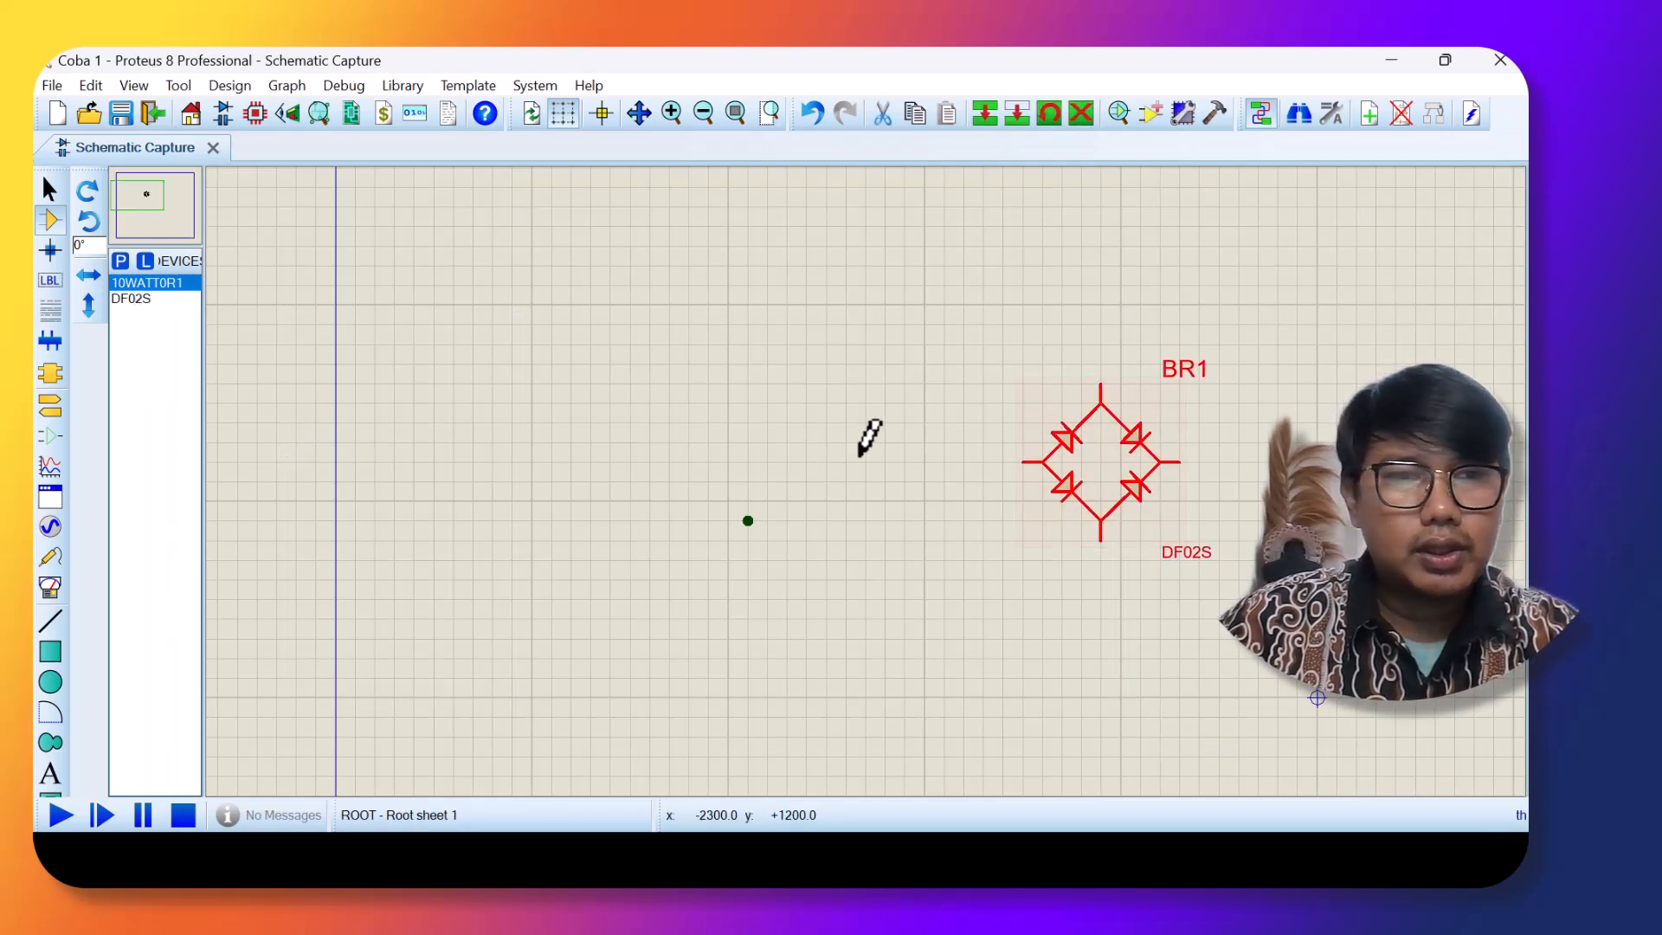
pyautogui.click(1322, 433)
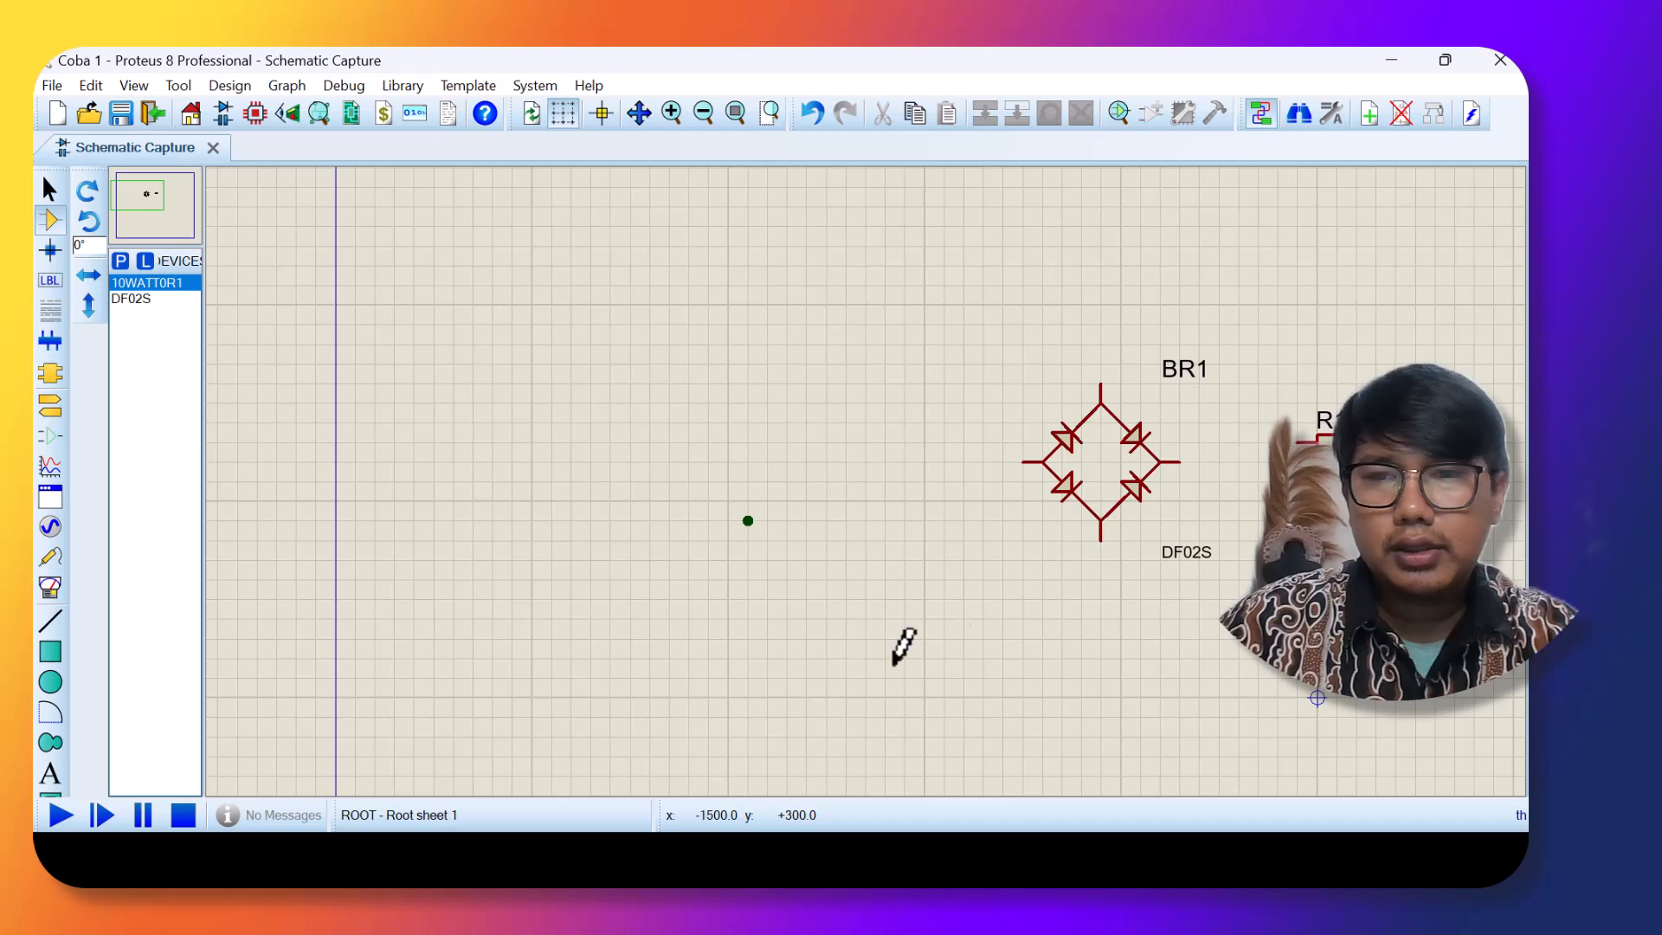
# Set the resistance of R1 to 1000.
pyautogui.click(1322, 437)
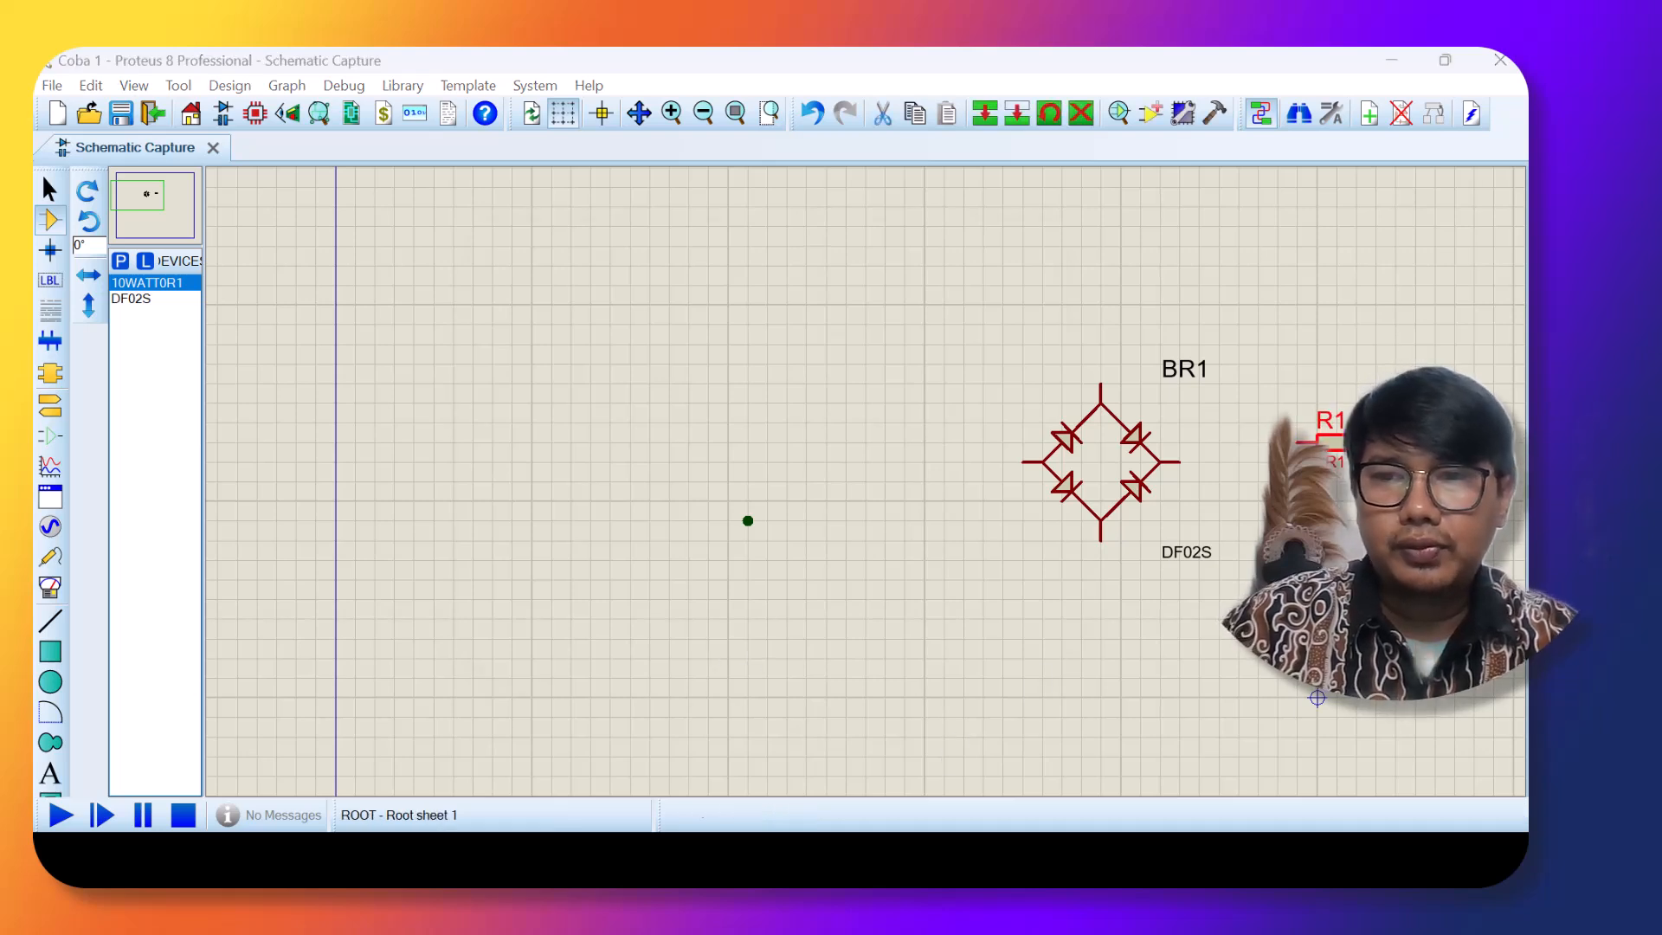
pyautogui.click(1322, 437)
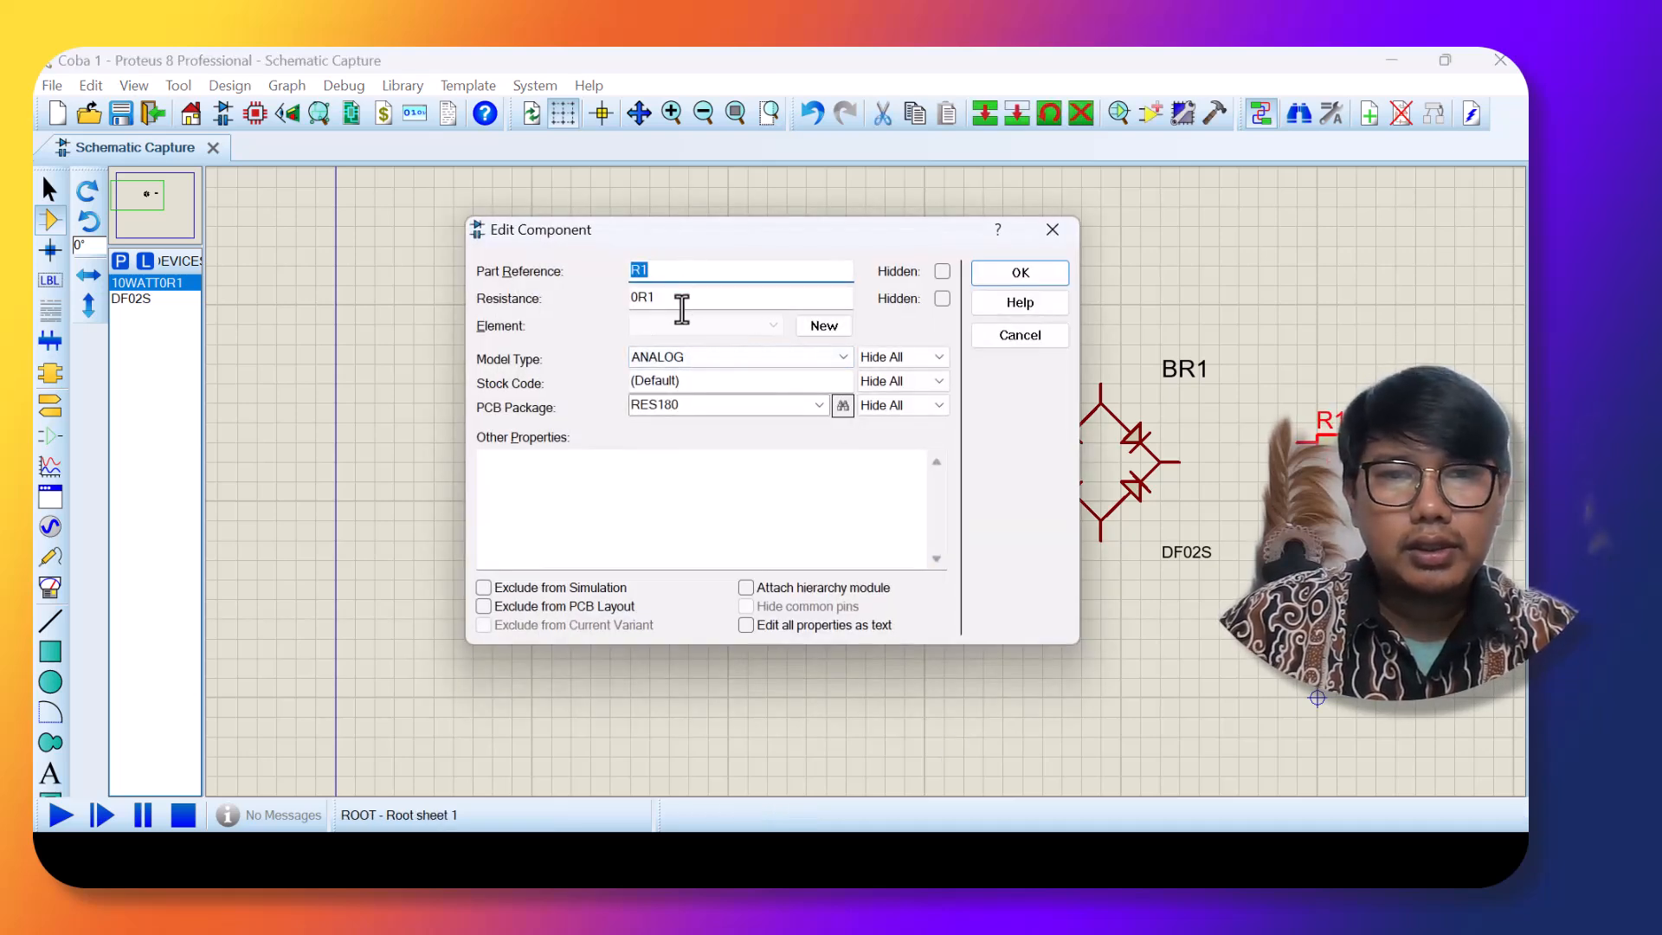
pyautogui.doubleClick(651, 302)
pyautogui.write('1000')
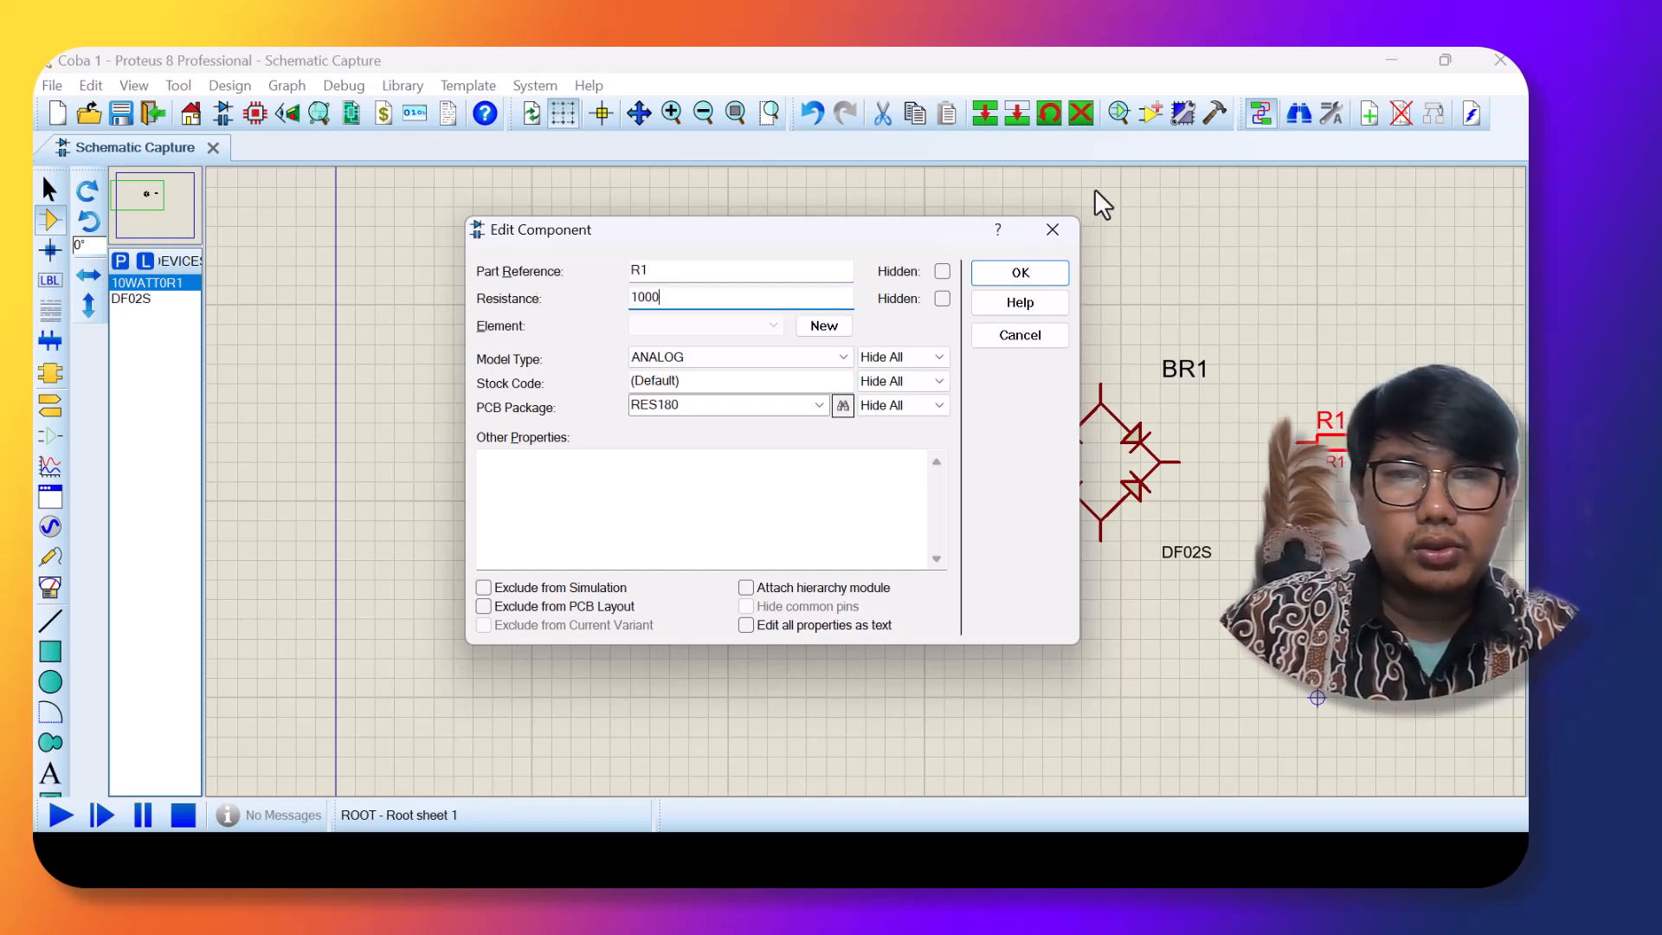
pyautogui.click(1013, 275)
# Wire the right pin of BR1 to the left pin of R1, and its top pin over BR1's label to R1's right pin.
pyautogui.click(1180, 462)
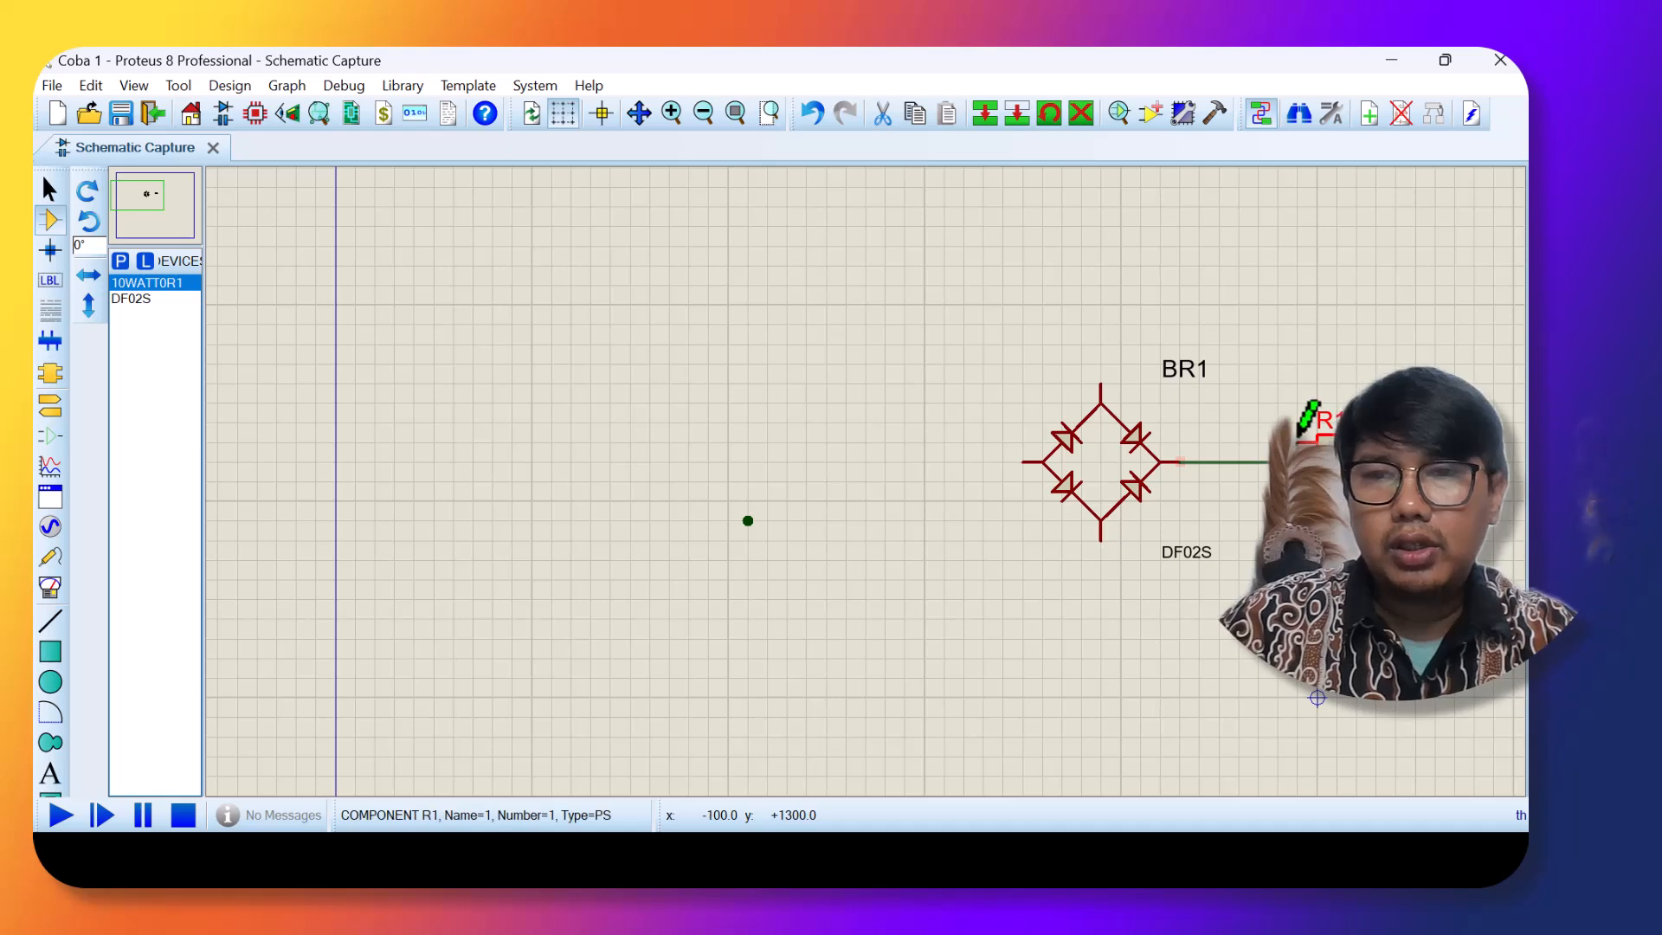
pyautogui.click(1102, 383)
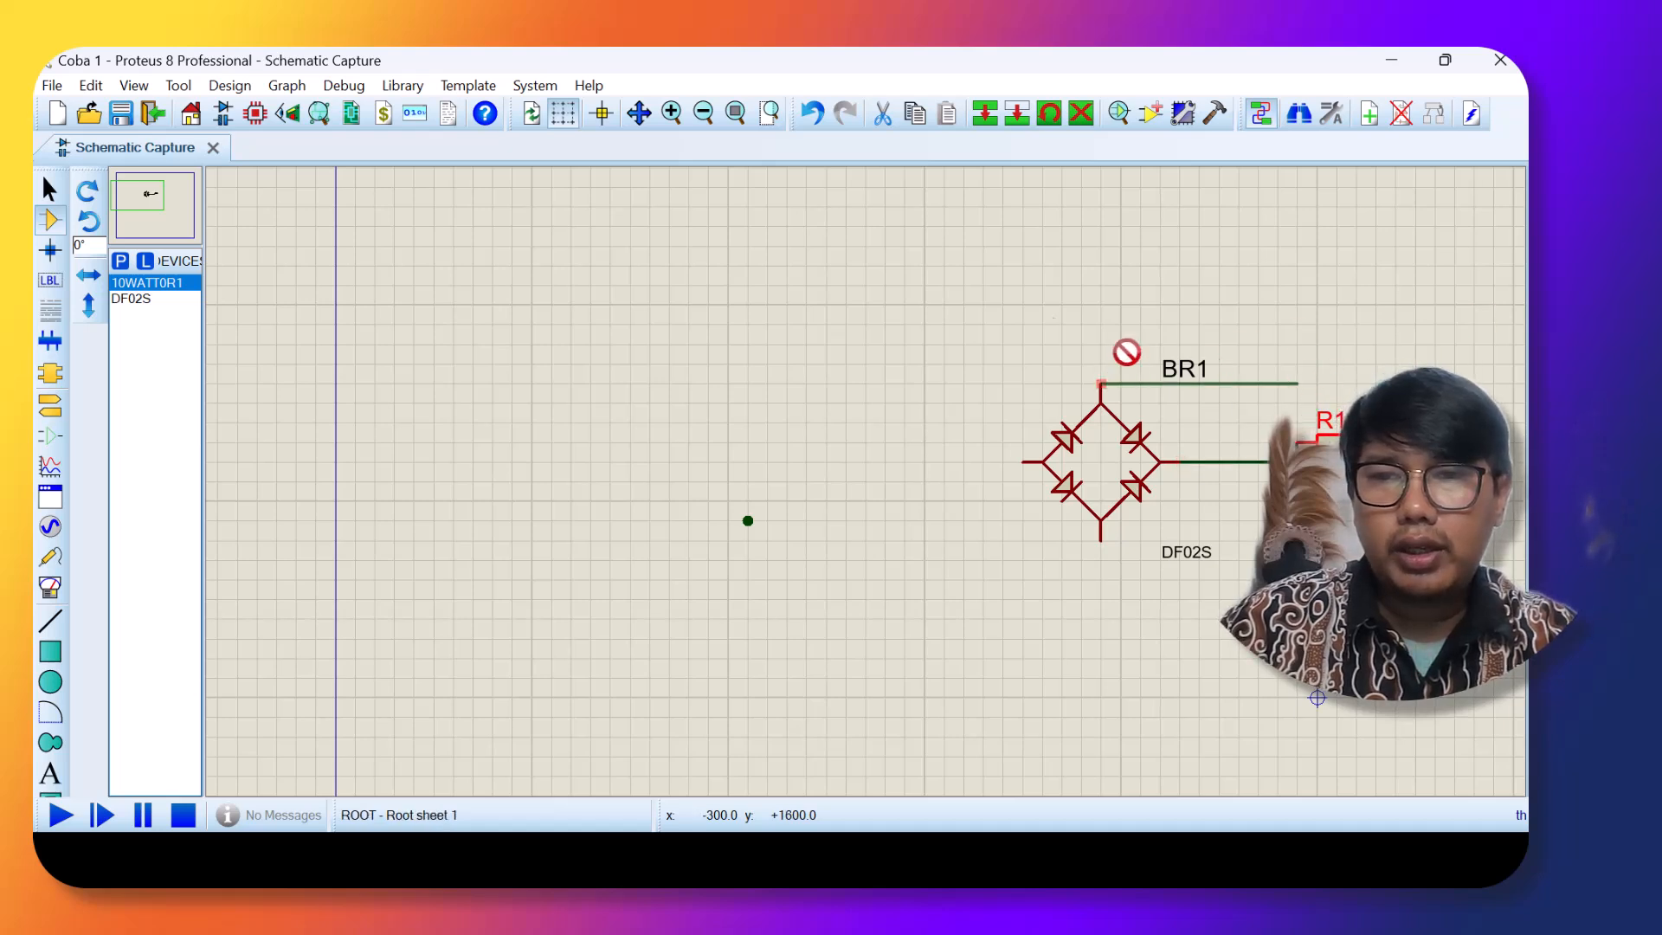
pyautogui.click(1102, 303)
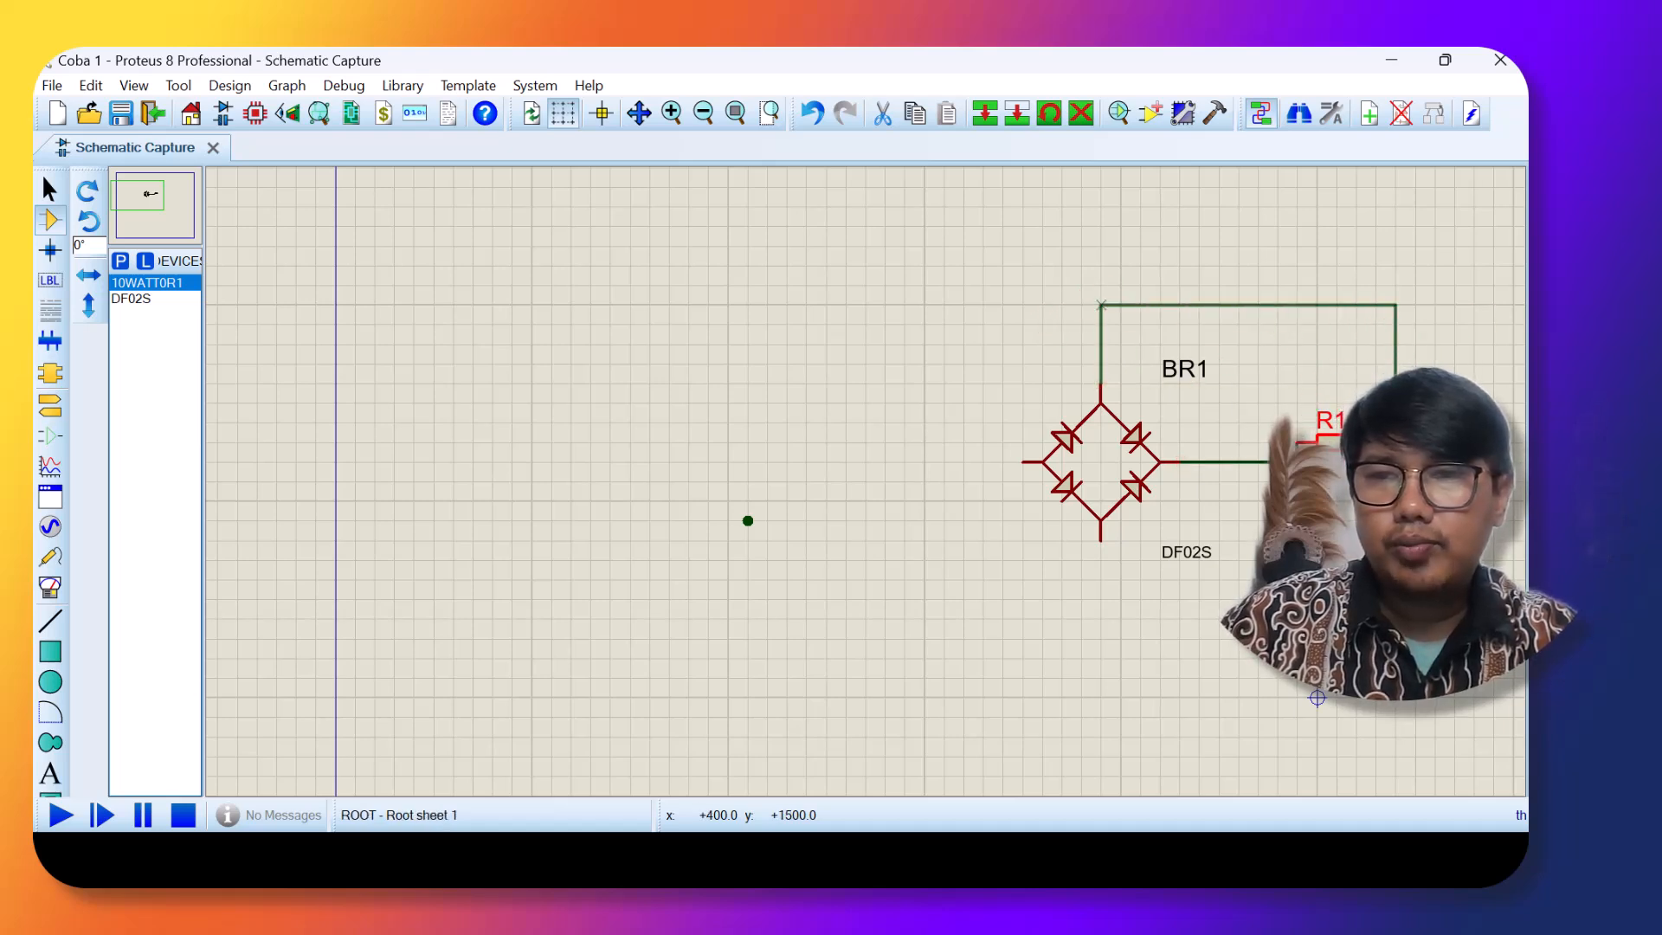
pyautogui.click(1395, 443)
# Wire the bottom pin of BR1 toward R1 and route its left pin below the bridge to that wire.
pyautogui.click(1101, 538)
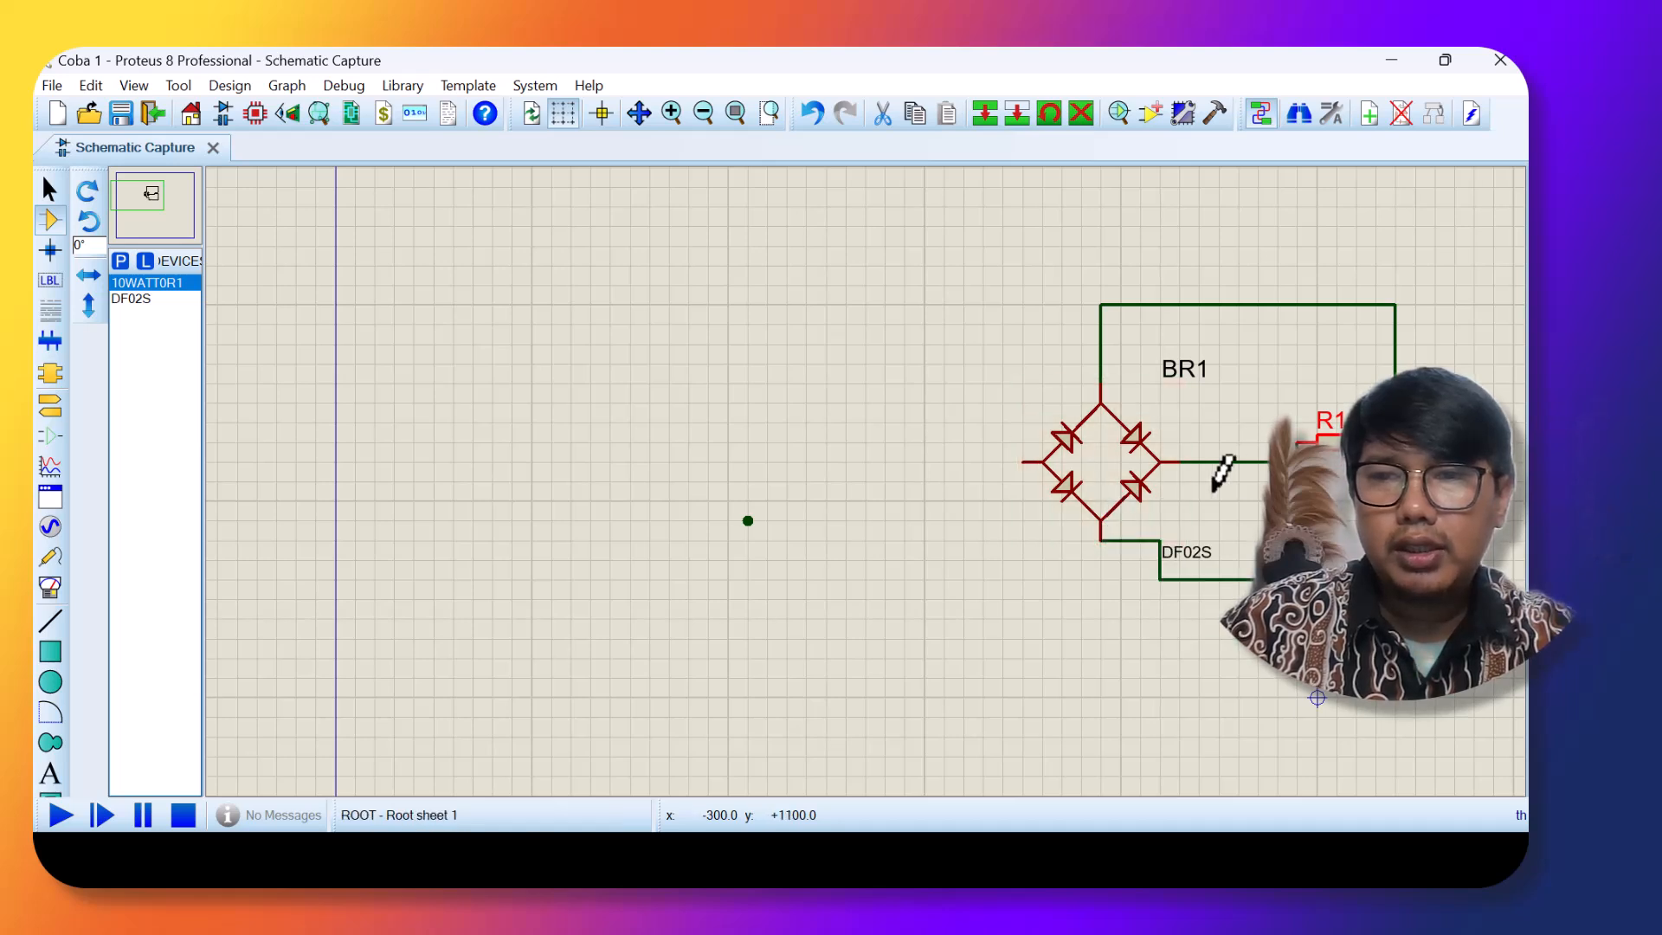
pyautogui.click(1023, 462)
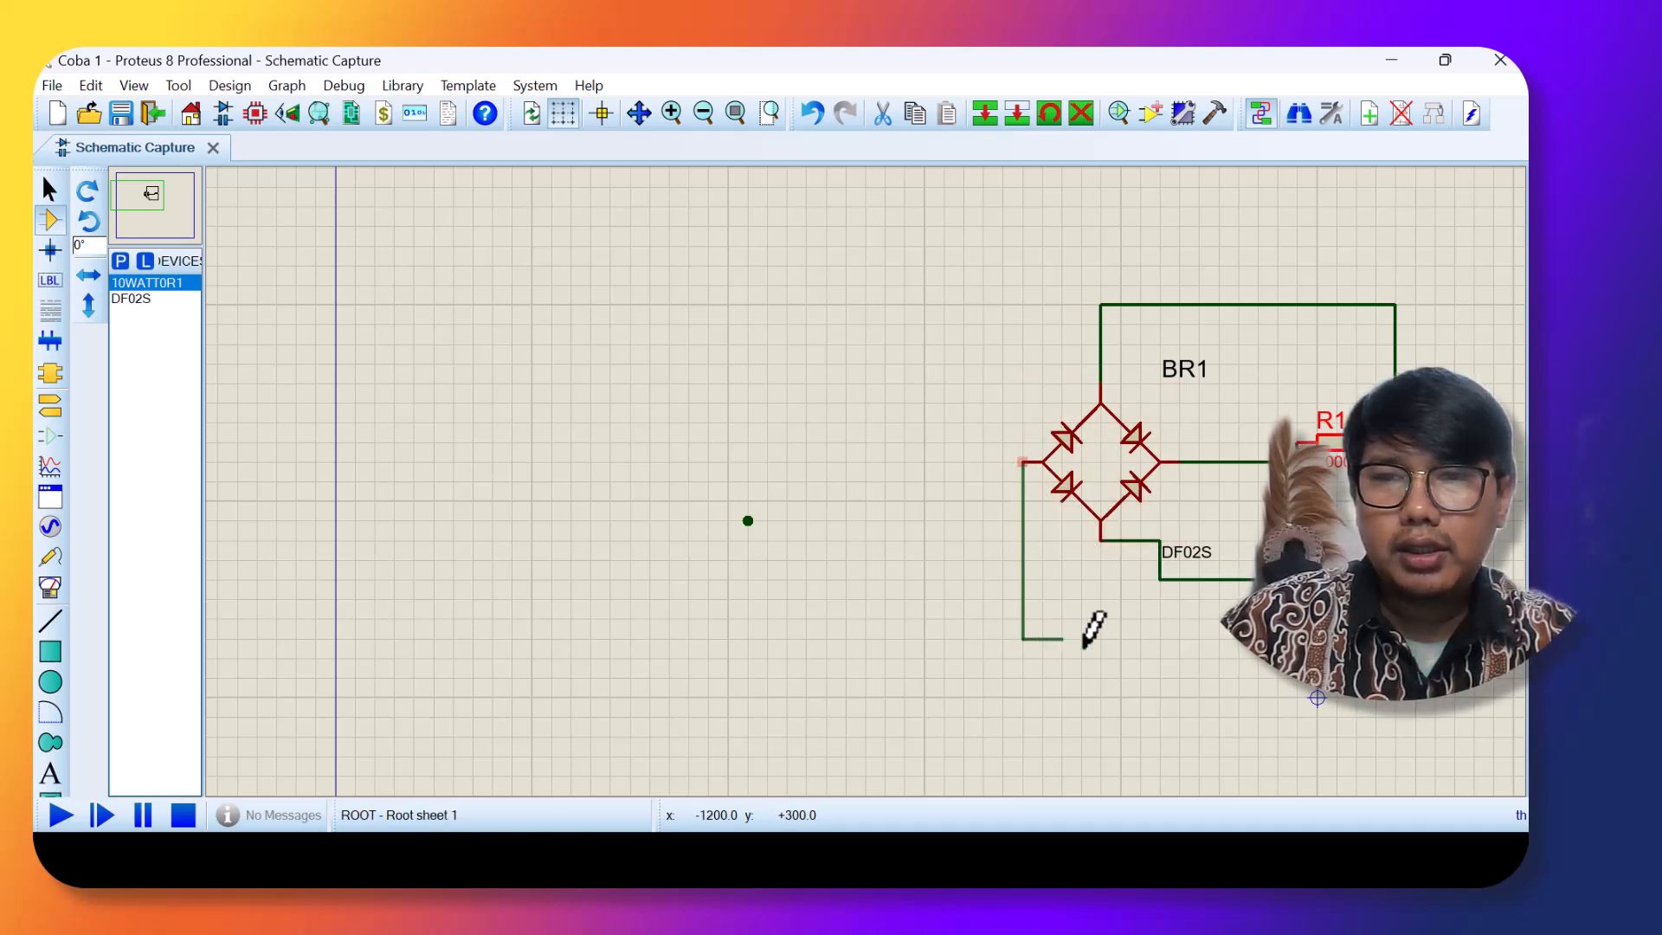
pyautogui.click(1161, 578)
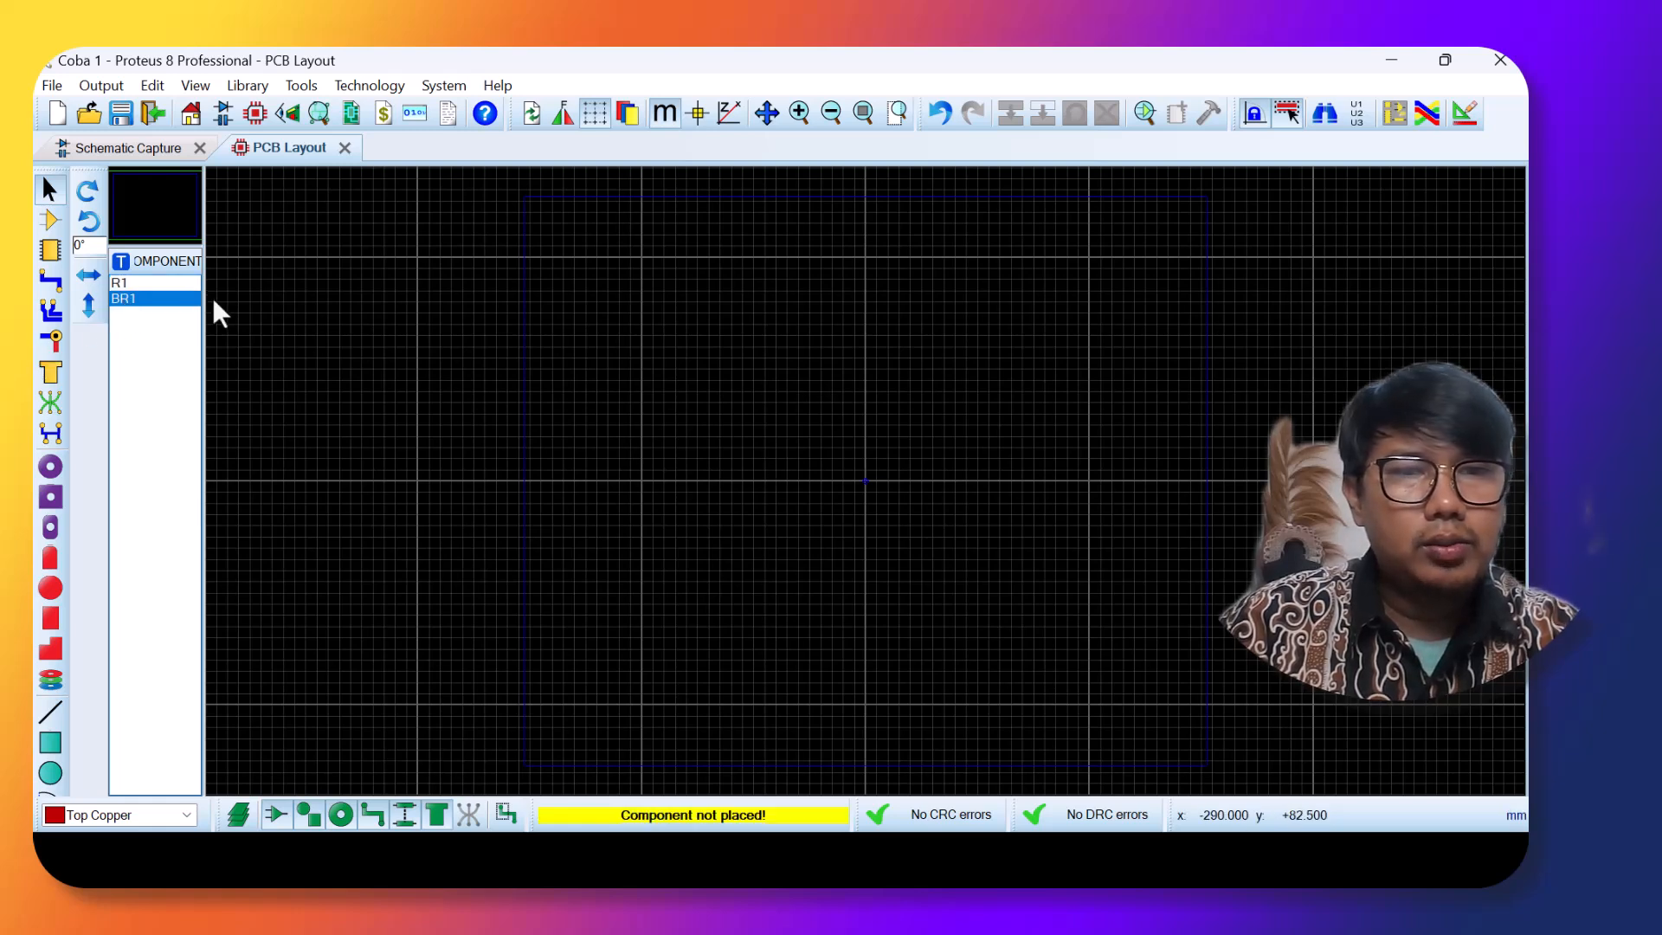
pyautogui.click(114, 286)
pyautogui.rightClick(704, 399)
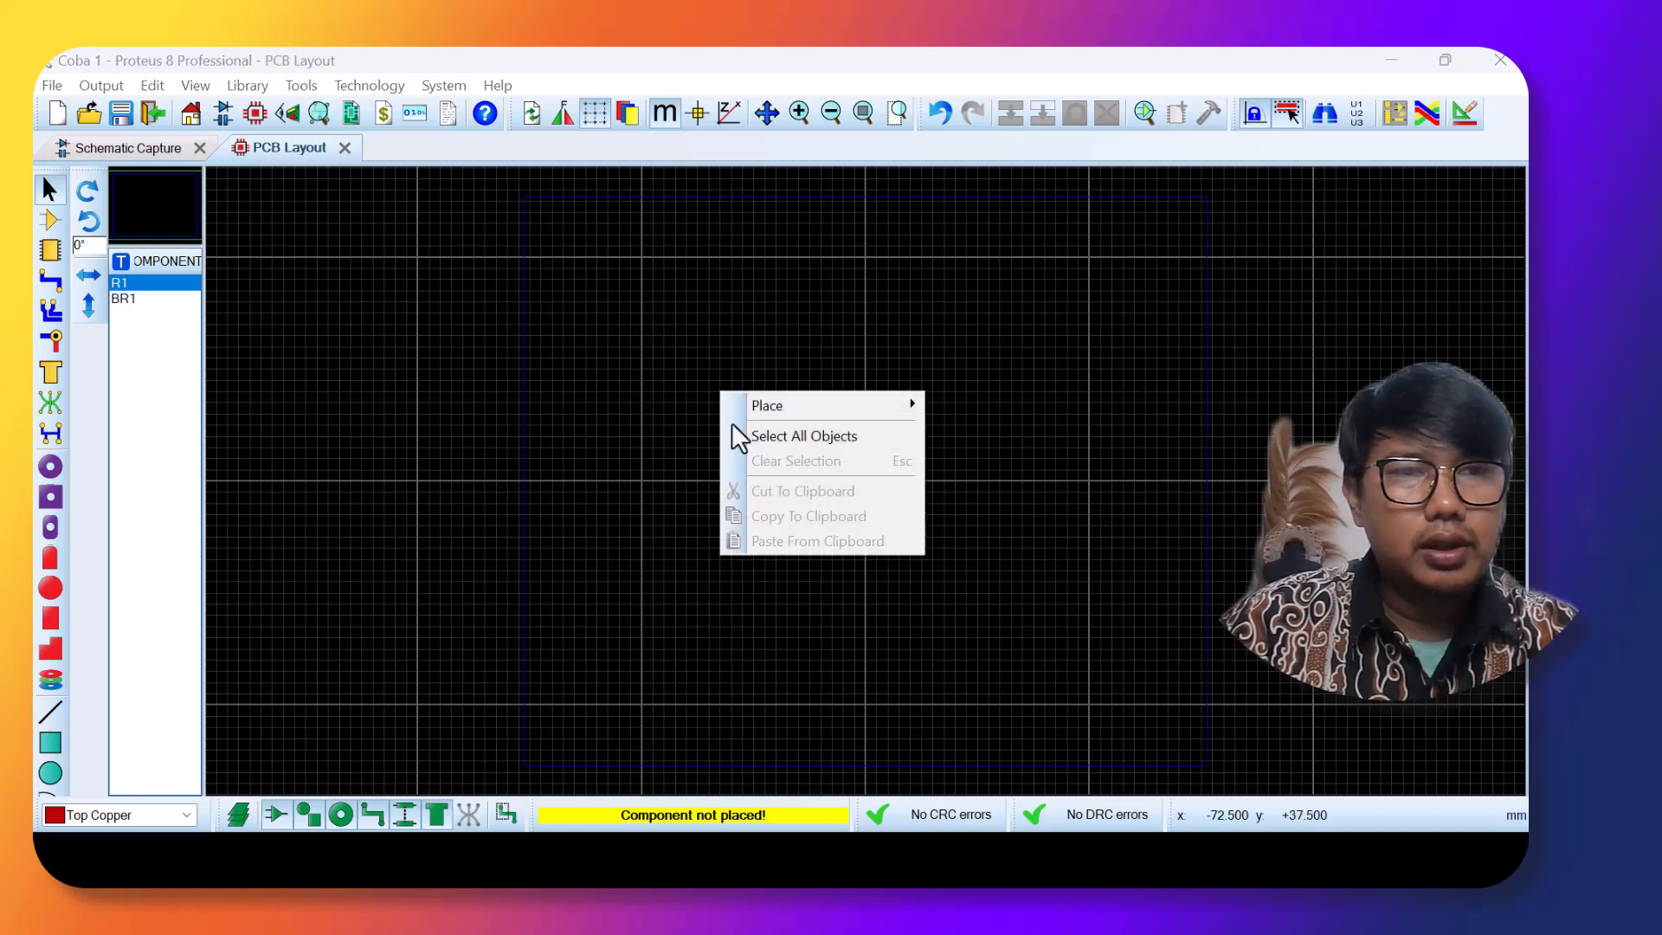
pyautogui.click(765, 437)
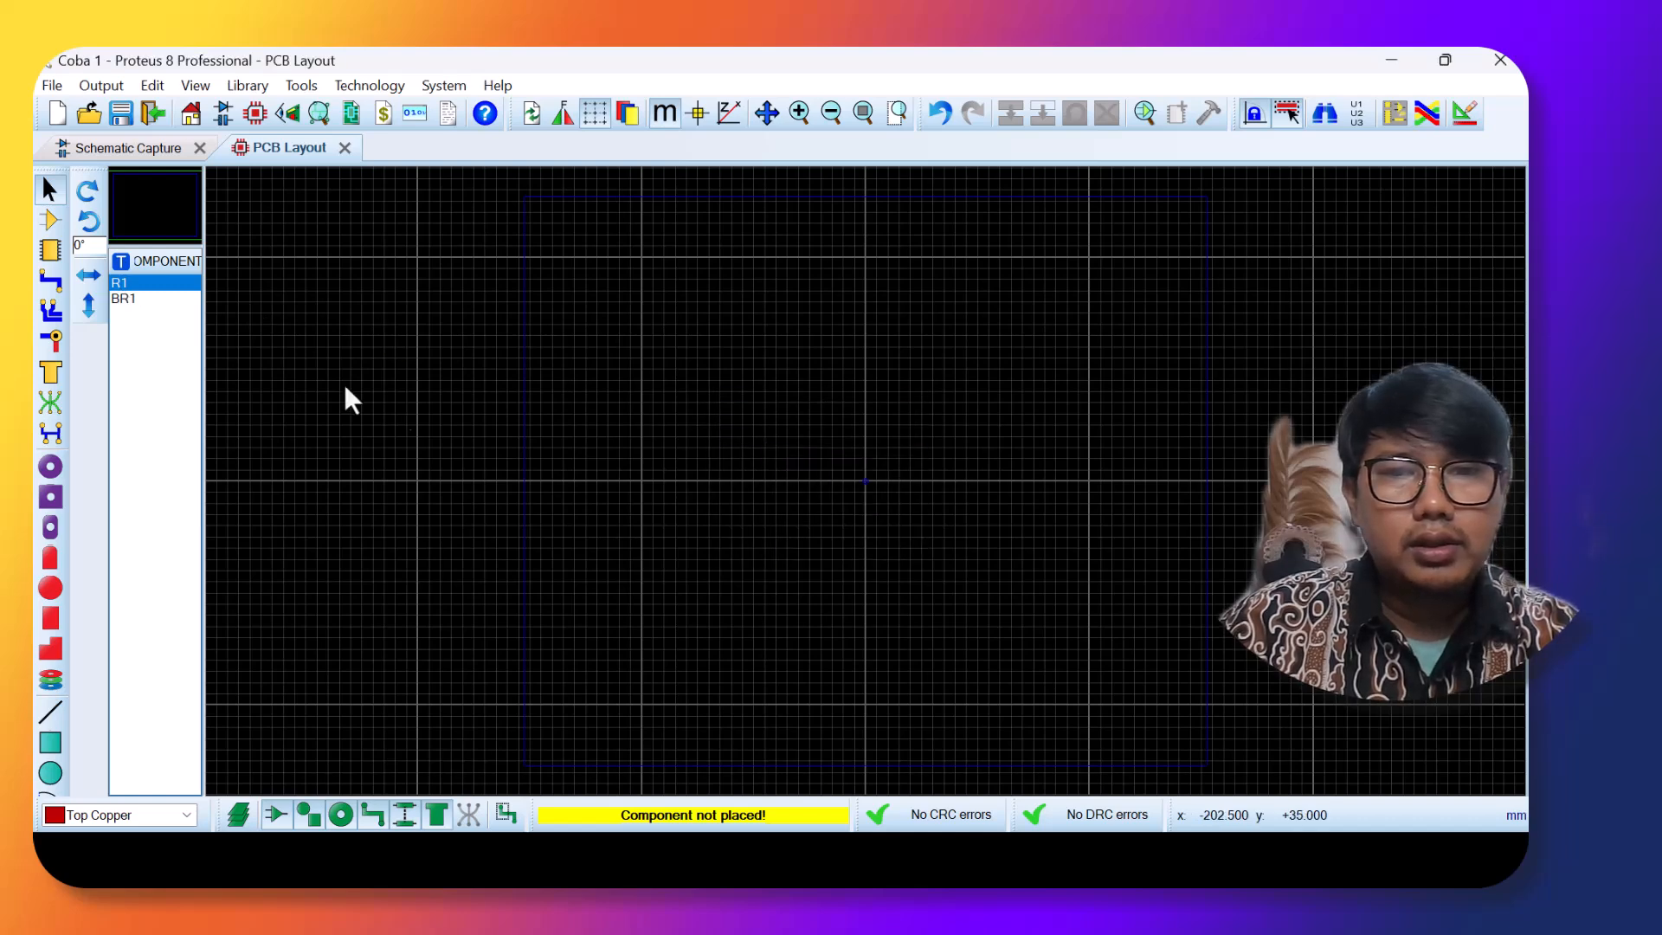
# Place component BR1 on the PCB layout, inside the upper-left area of the board outline.
pyautogui.rightClick(739, 425)
pyautogui.moveTo(862, 439)
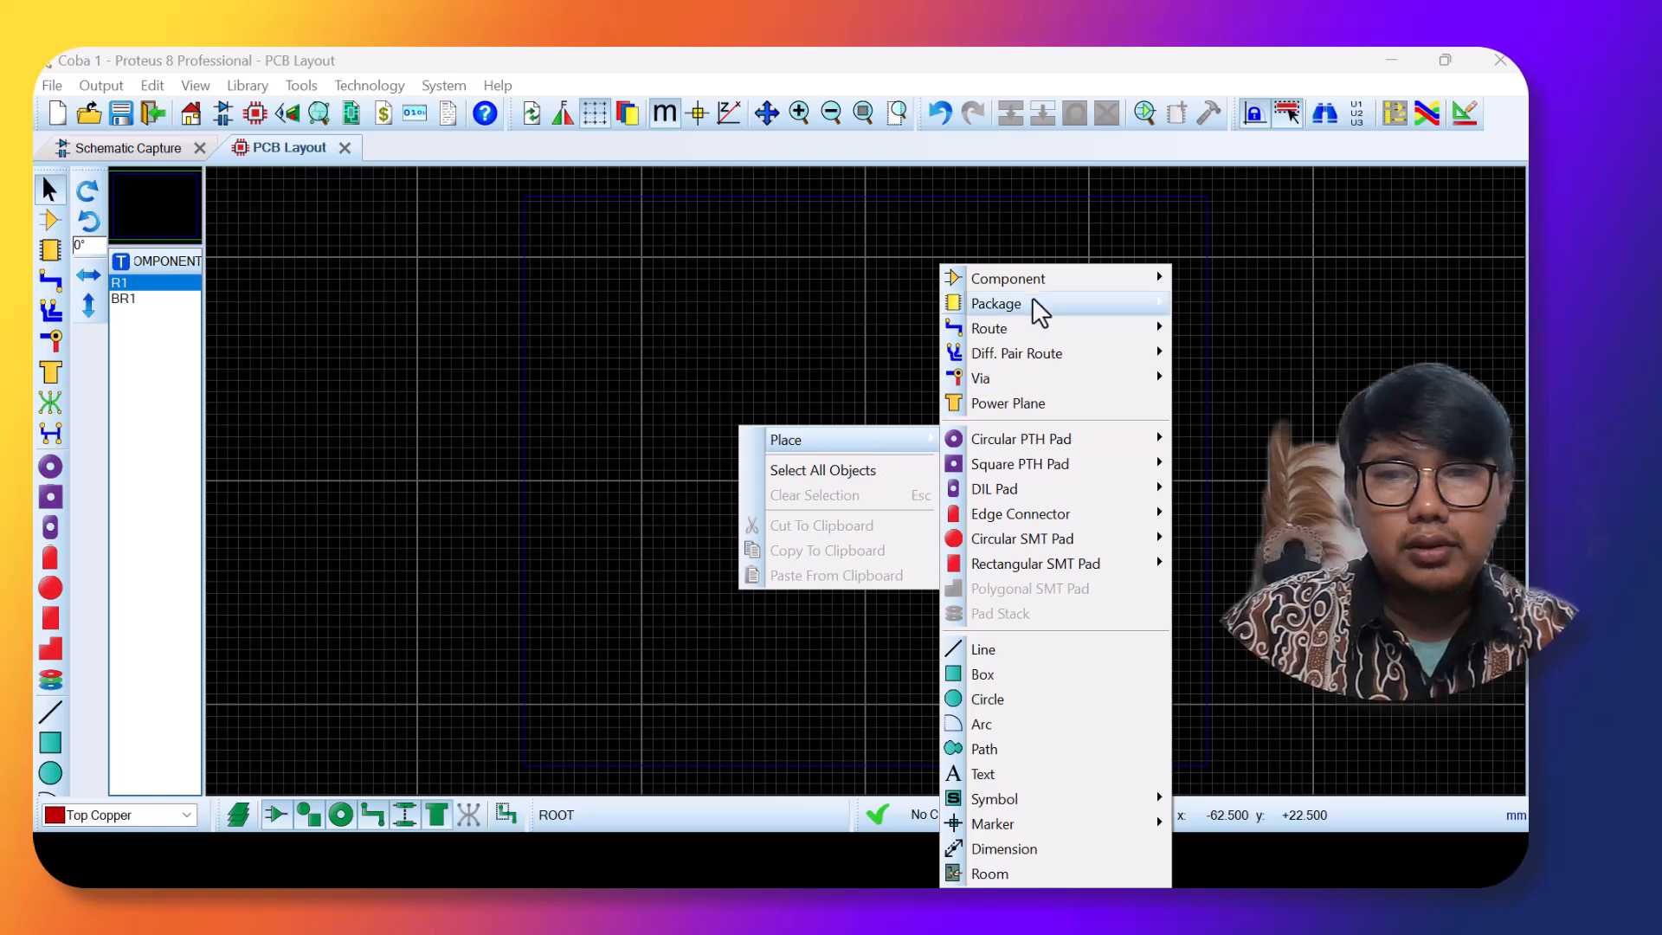
pyautogui.moveTo(1063, 279)
pyautogui.click(1245, 269)
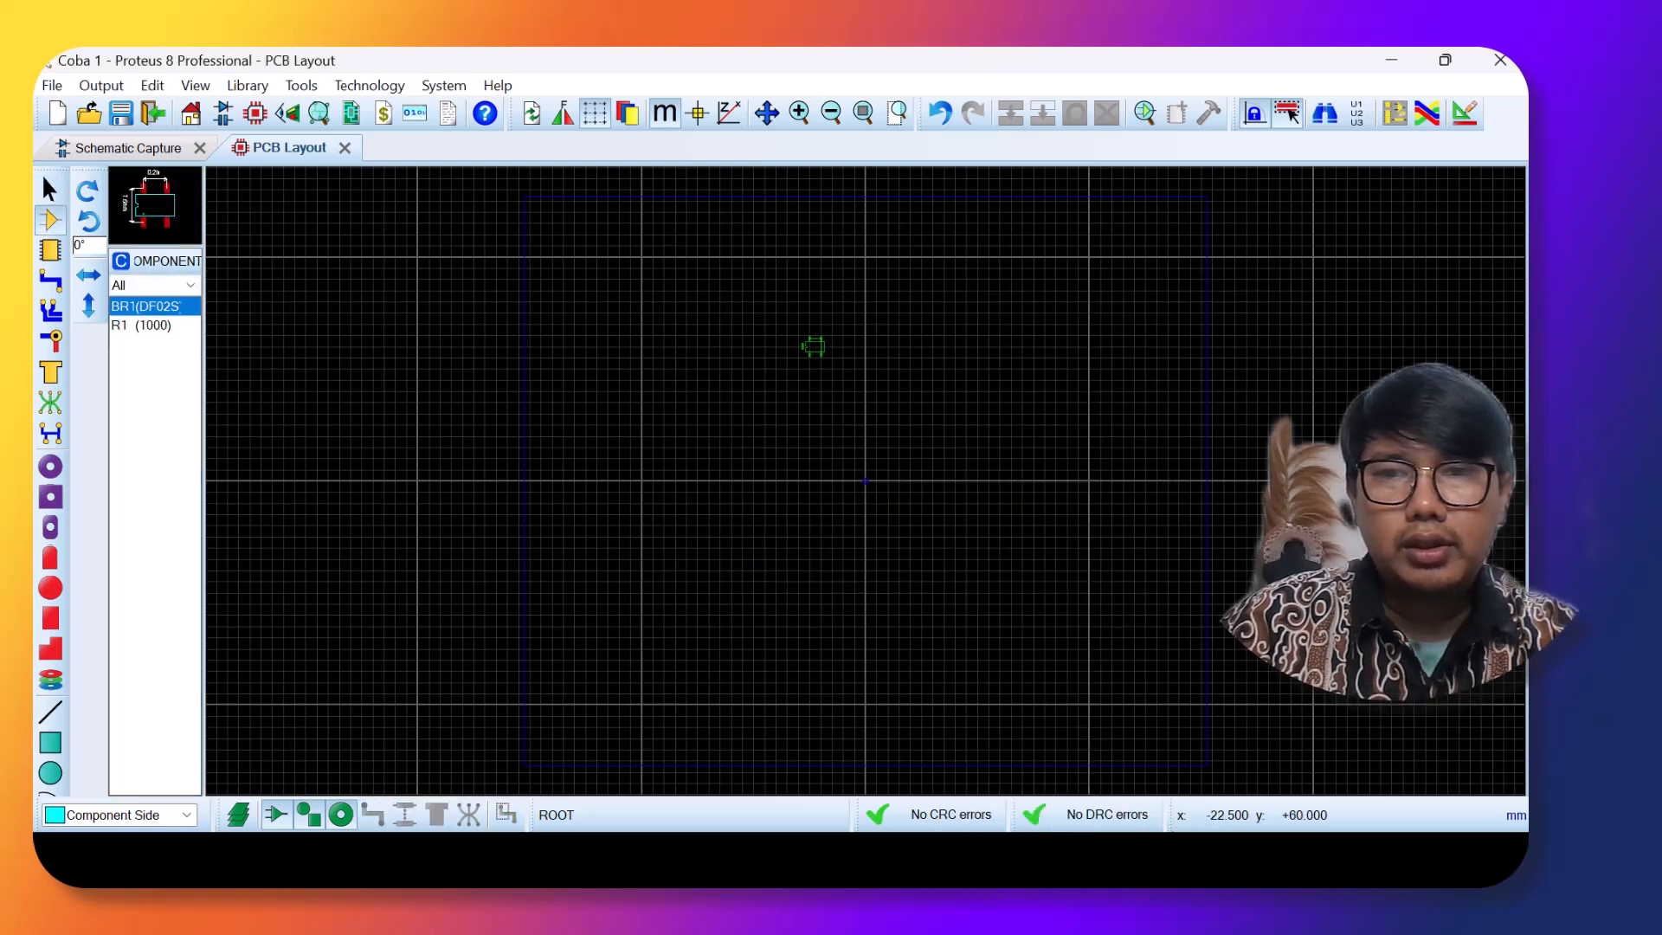
pyautogui.click(765, 368)
# Place component R1 on the PCB layout horizontally below BR1.
pyautogui.scroll(2, 794, 411)
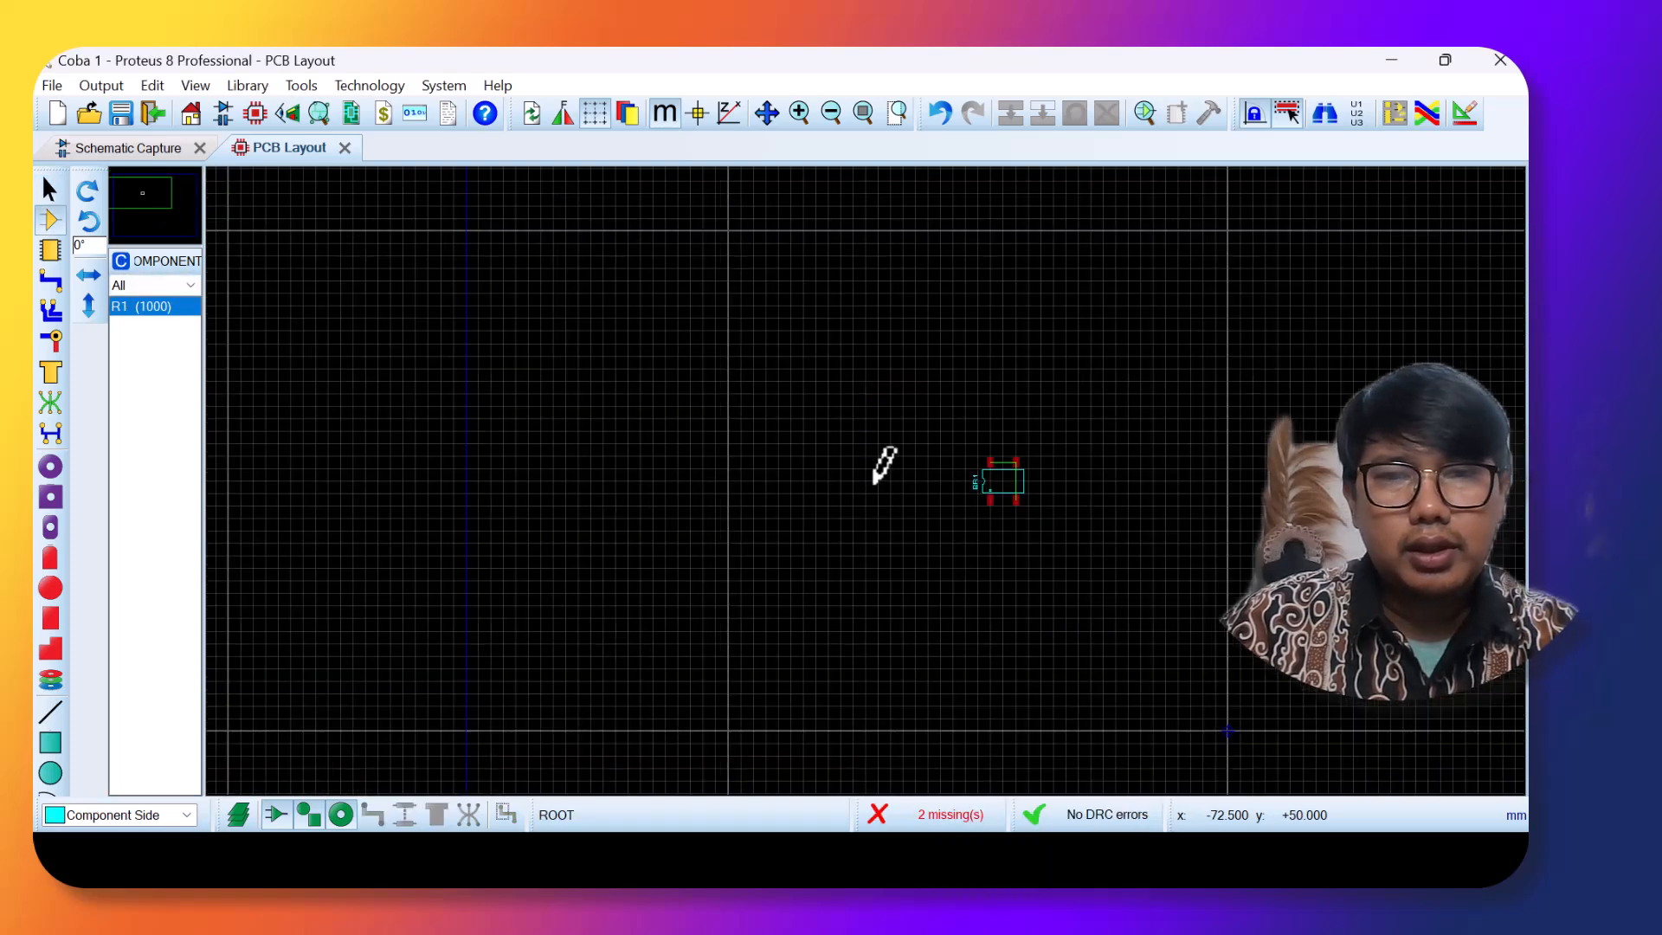
pyautogui.rightClick(1014, 564)
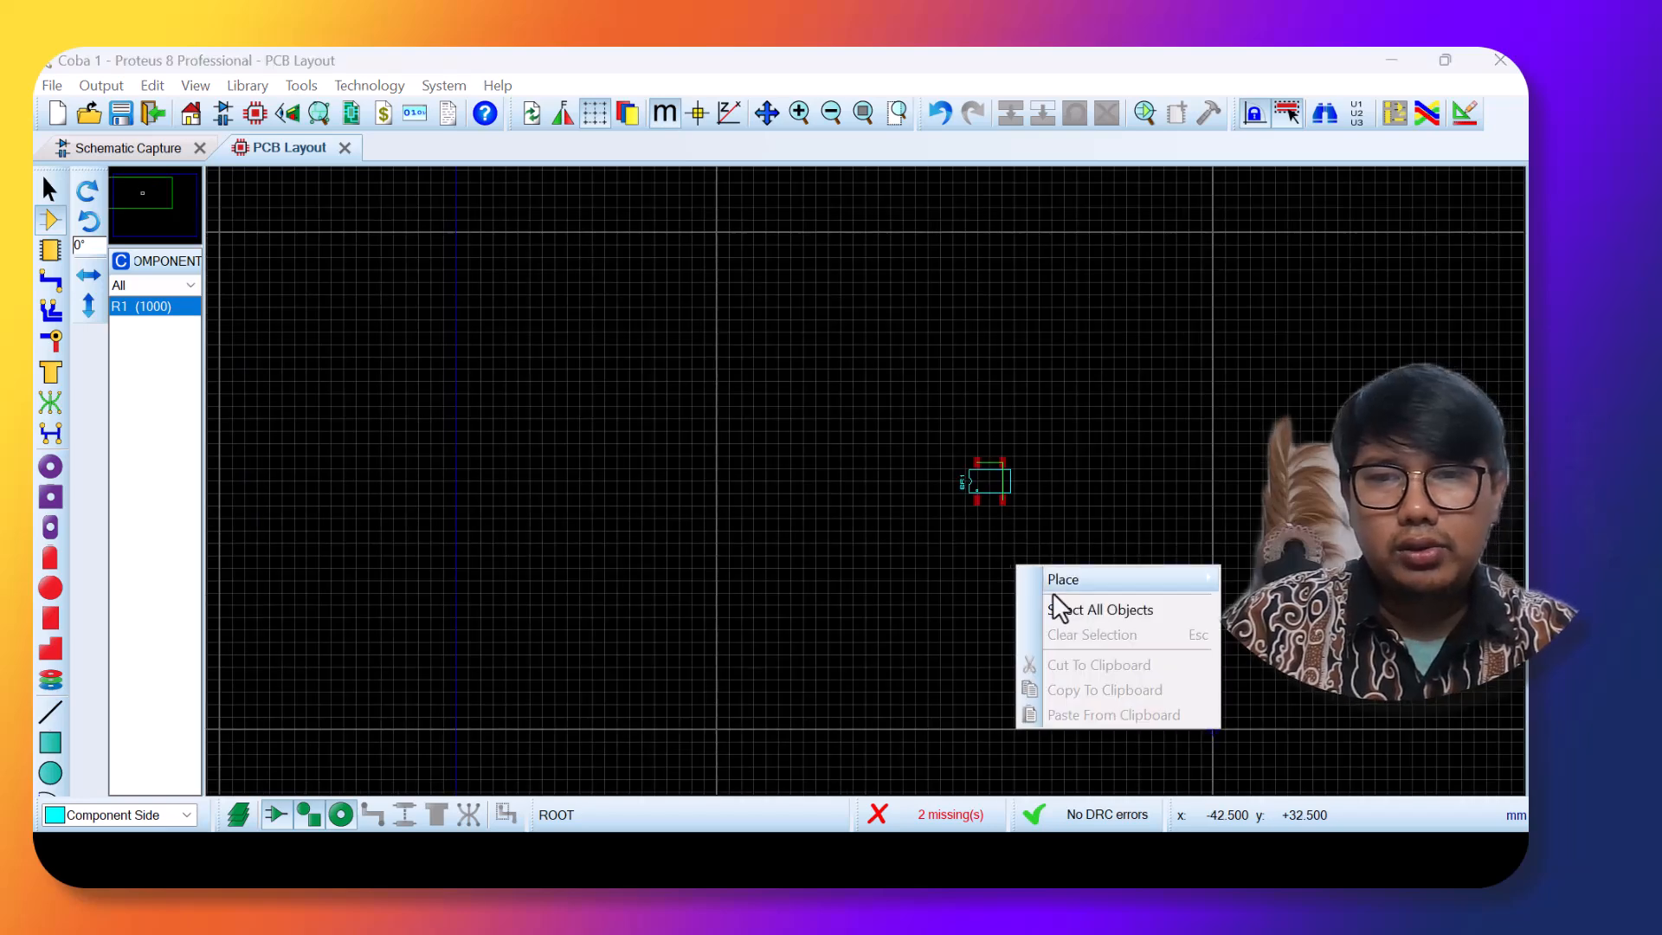
pyautogui.moveTo(1109, 579)
pyautogui.moveTo(1337, 279)
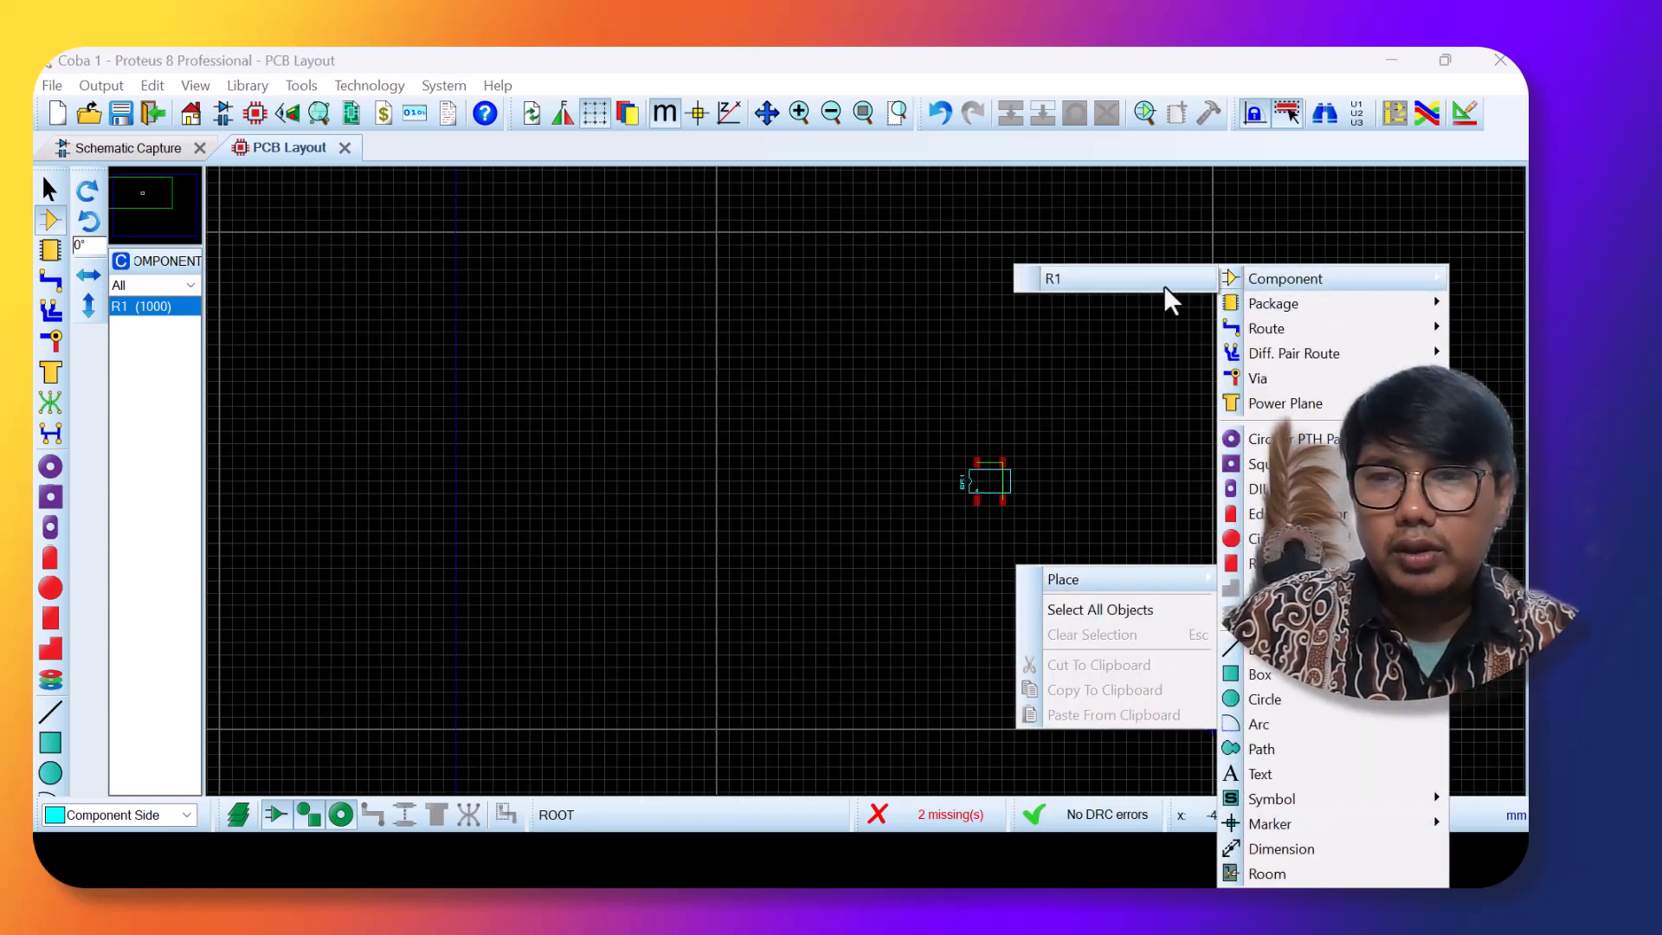
pyautogui.click(1166, 282)
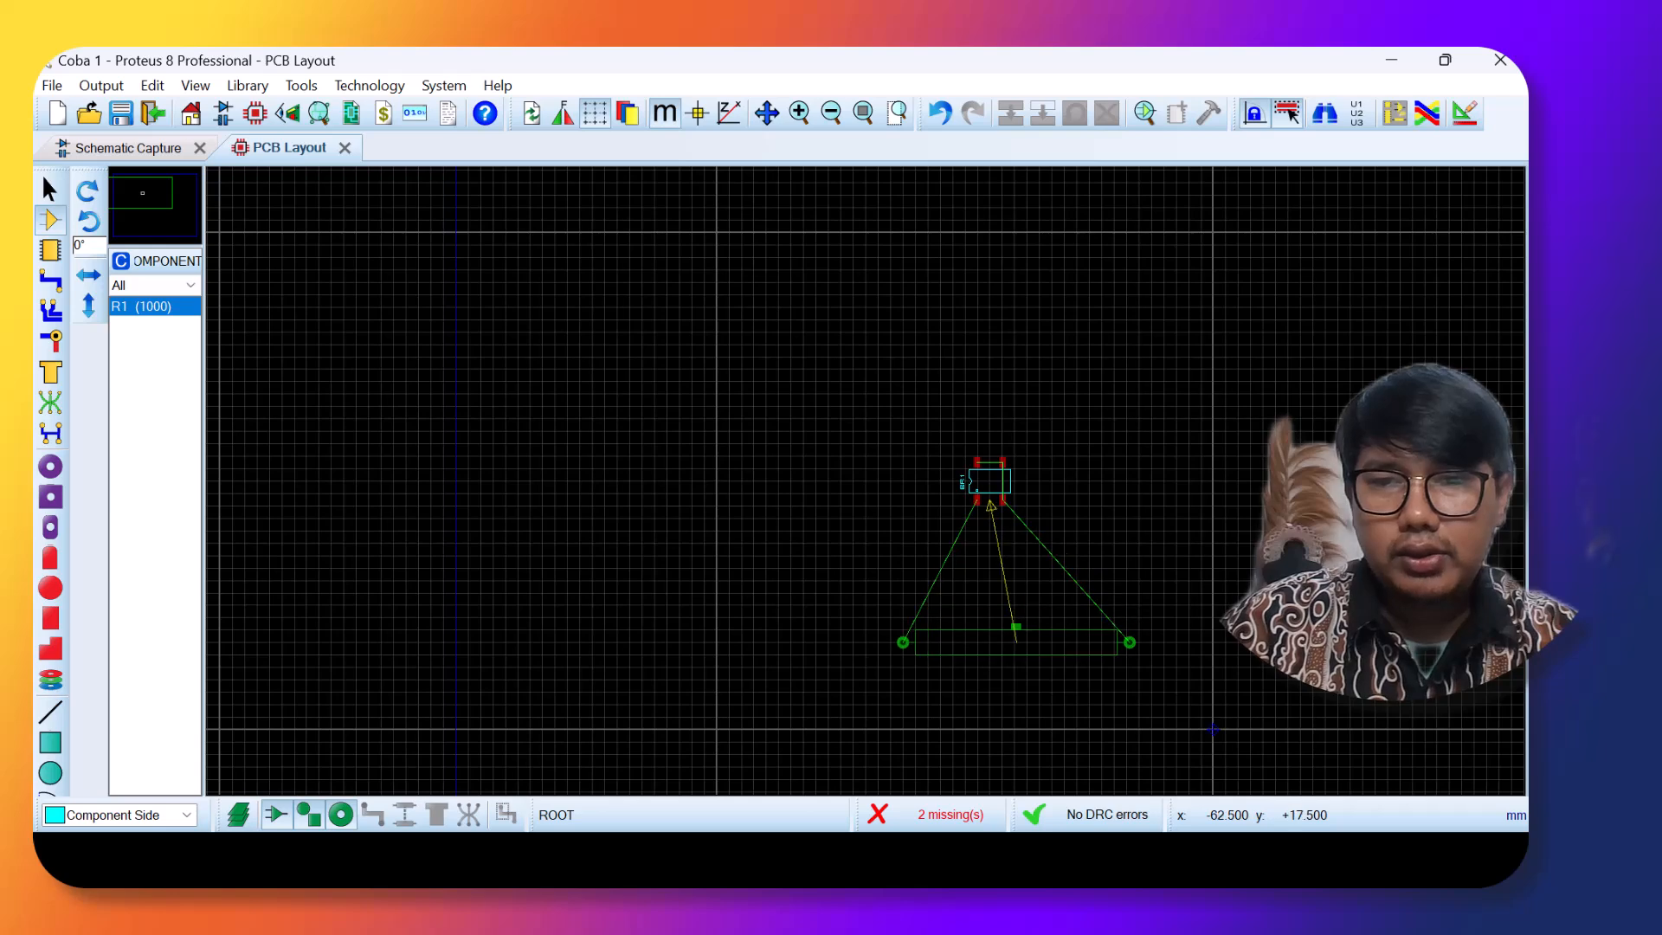
pyautogui.click(903, 645)
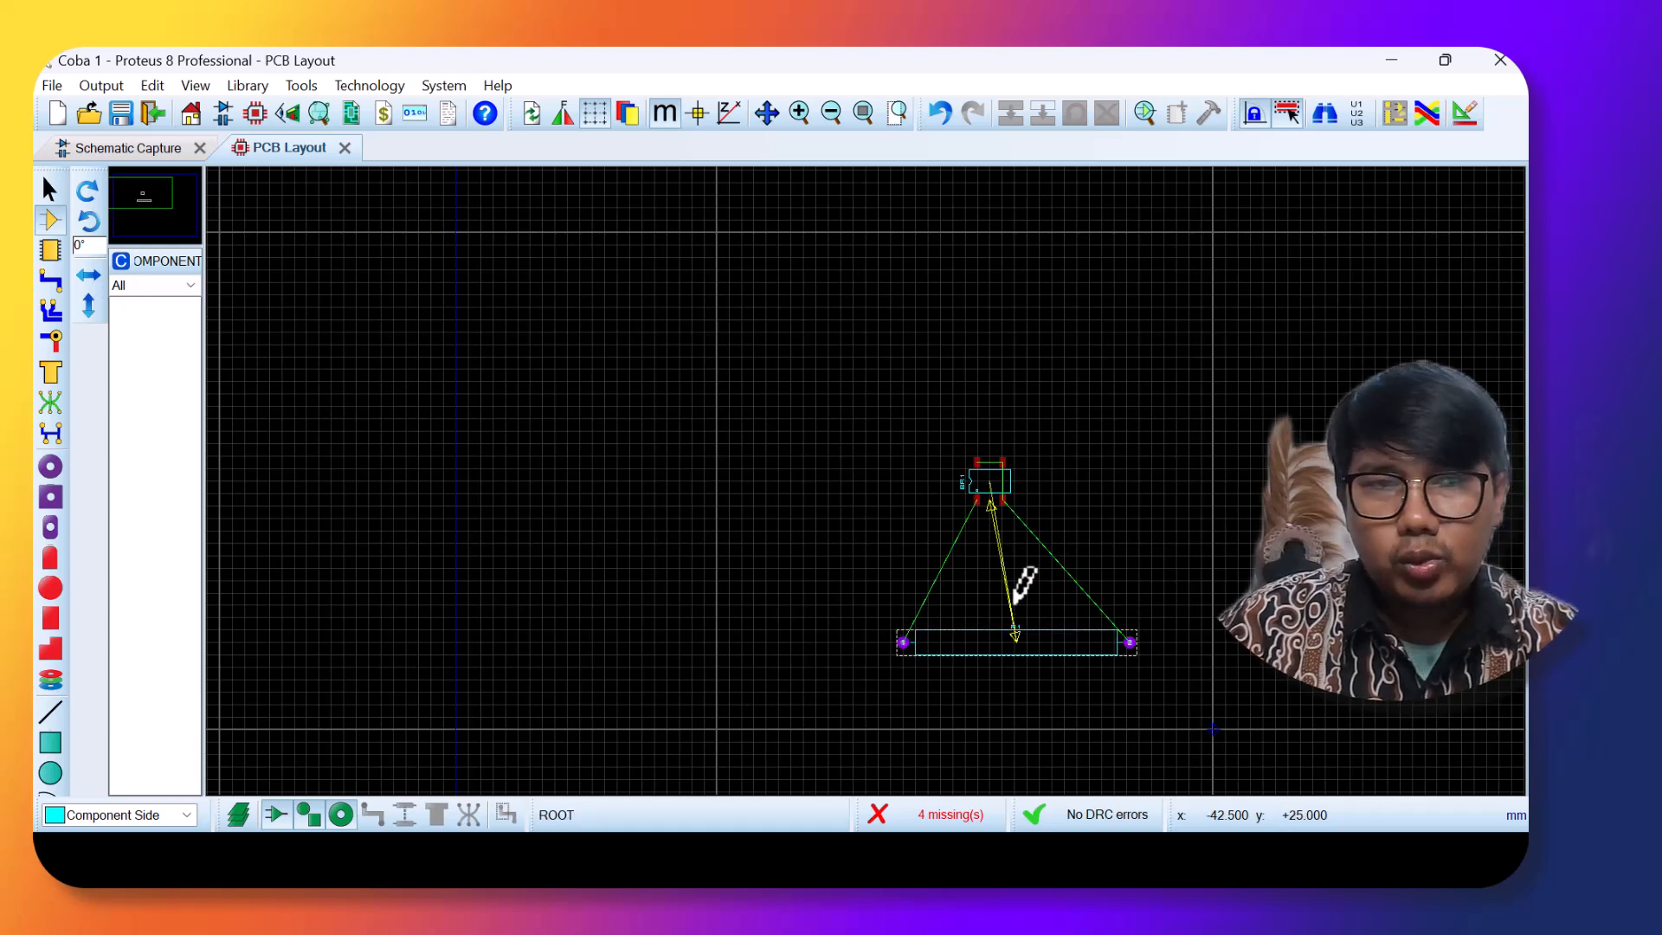
pyautogui.scroll(1, 1141, 616)
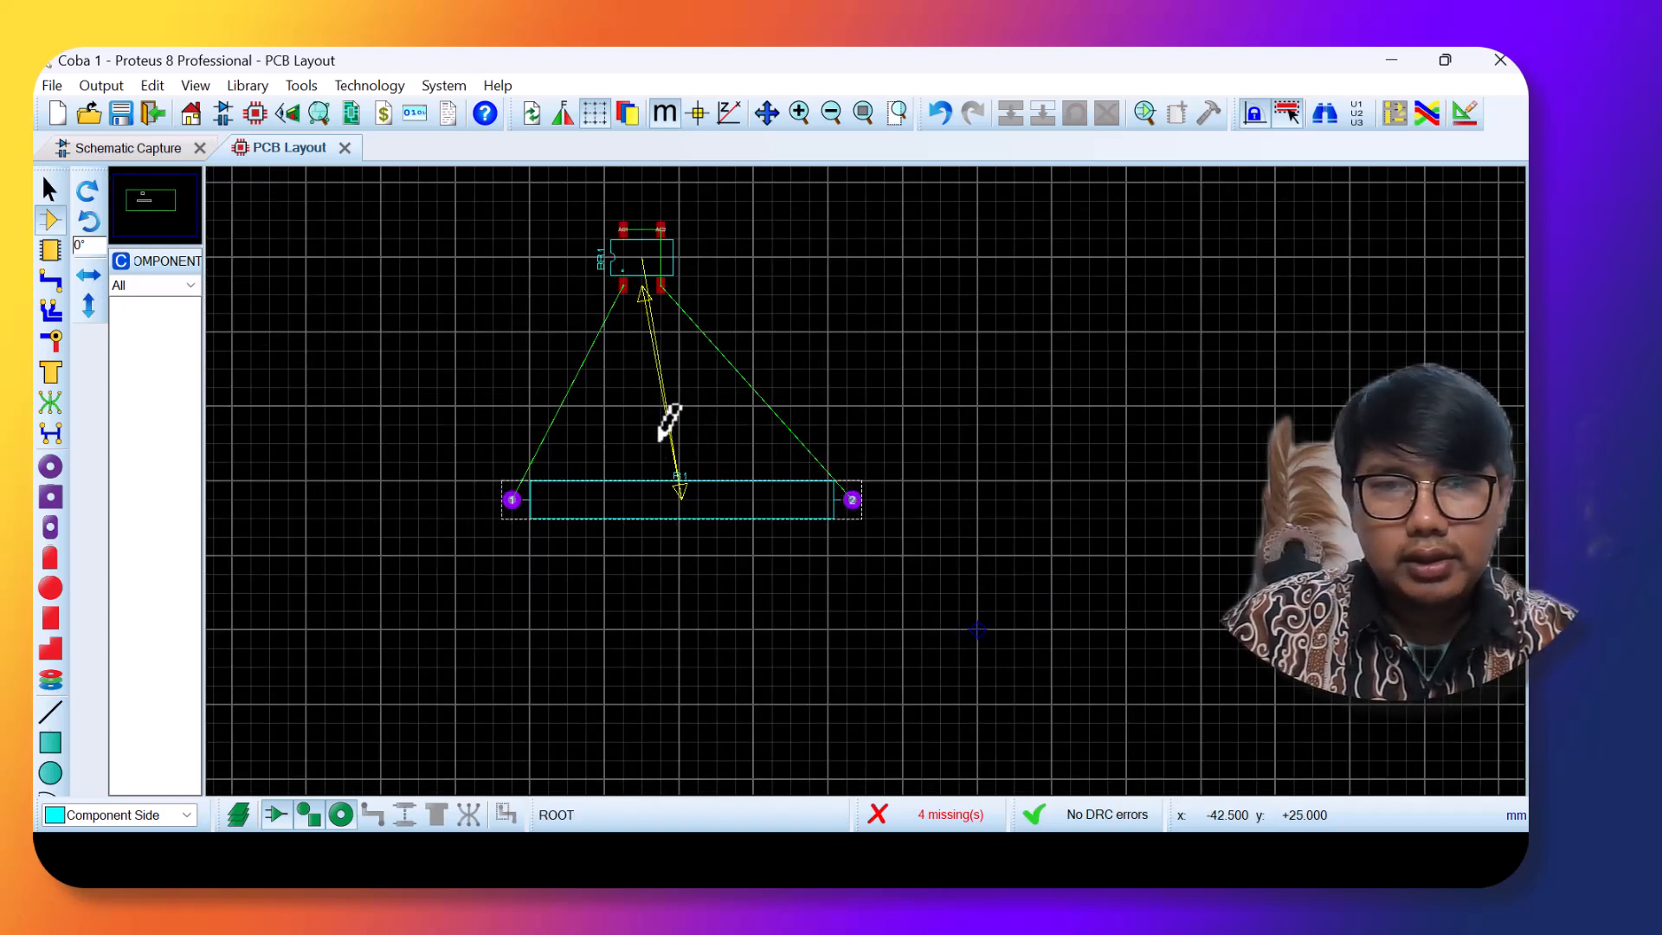
pyautogui.scroll(-2, 794, 419)
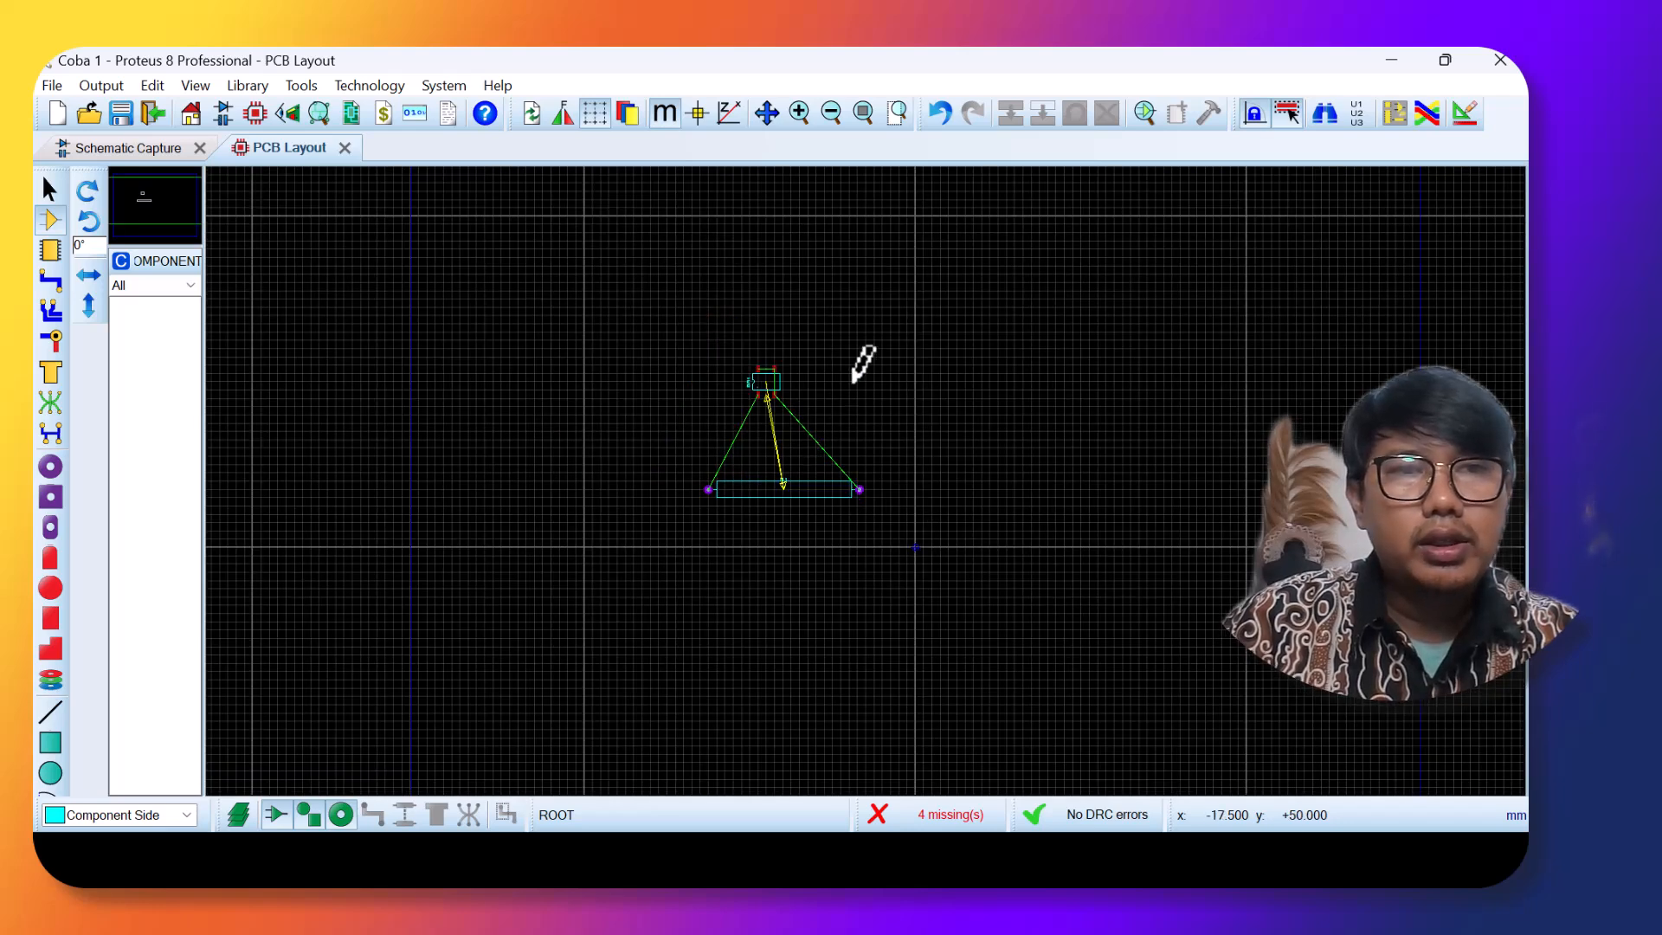
pyautogui.scroll(2, 835, 393)
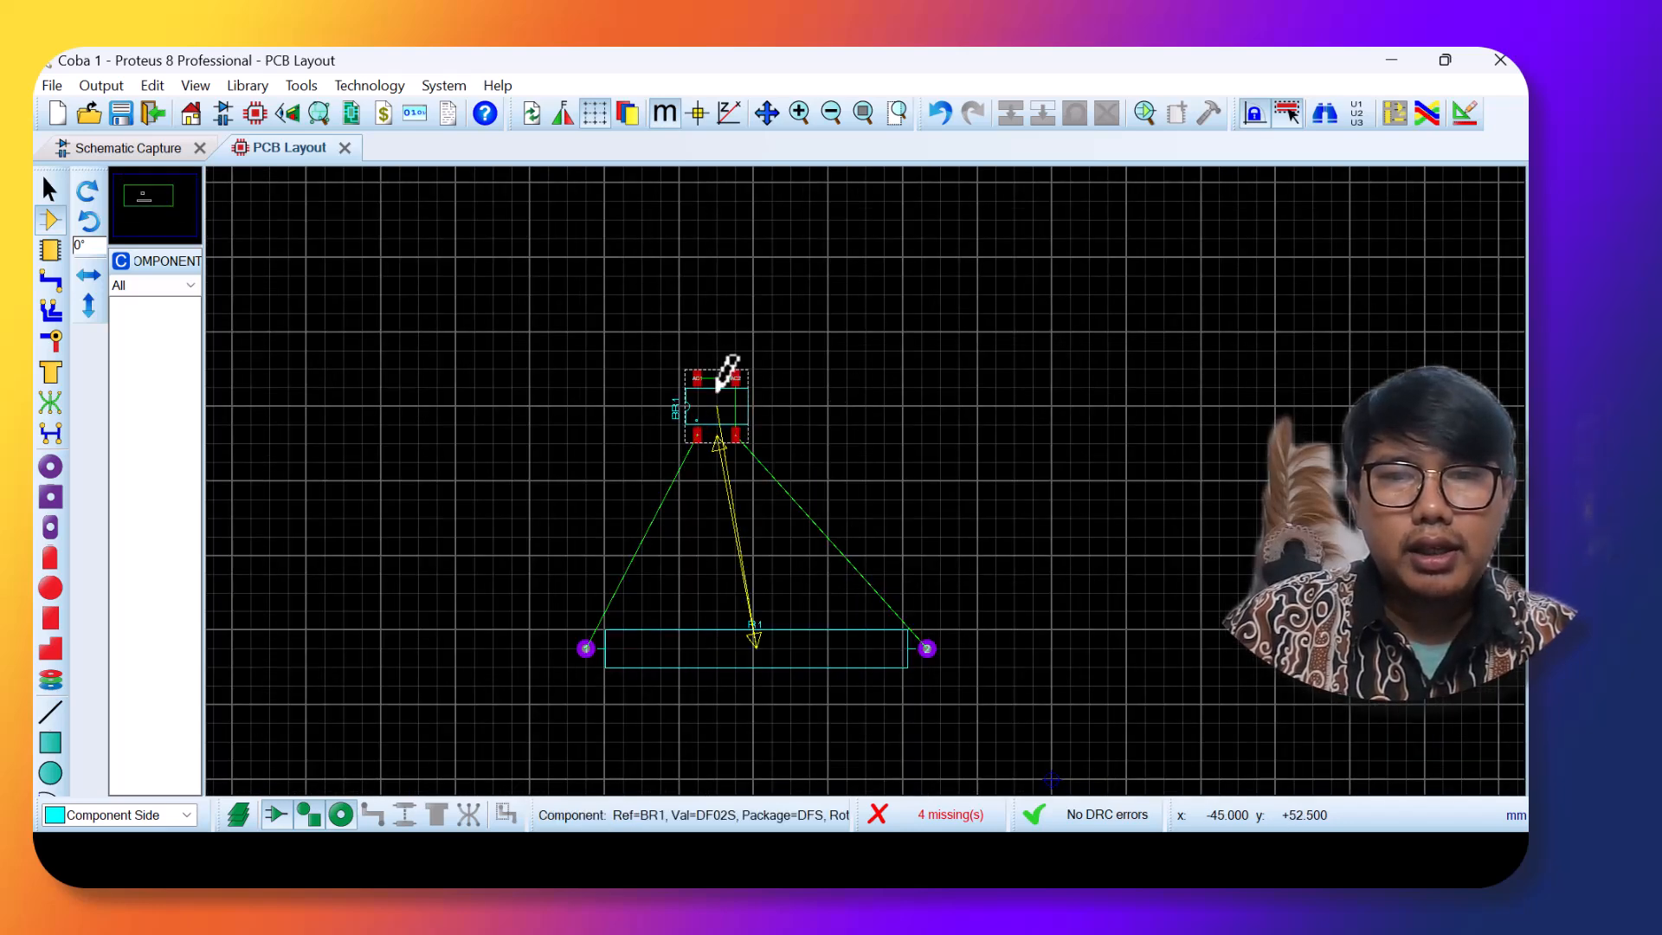